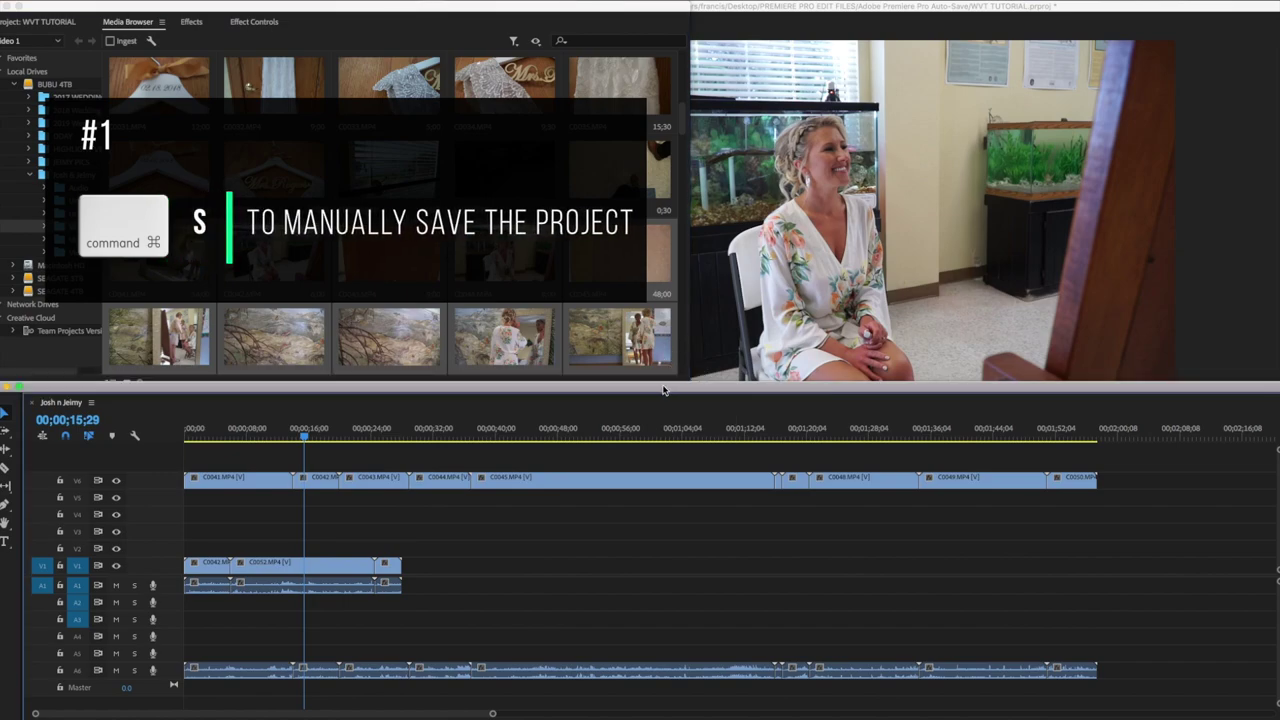
Save the WVT TUTORIAL project manually with Command+S
key("super+s")
key("super+s")
key("super+s")
key("super+s")
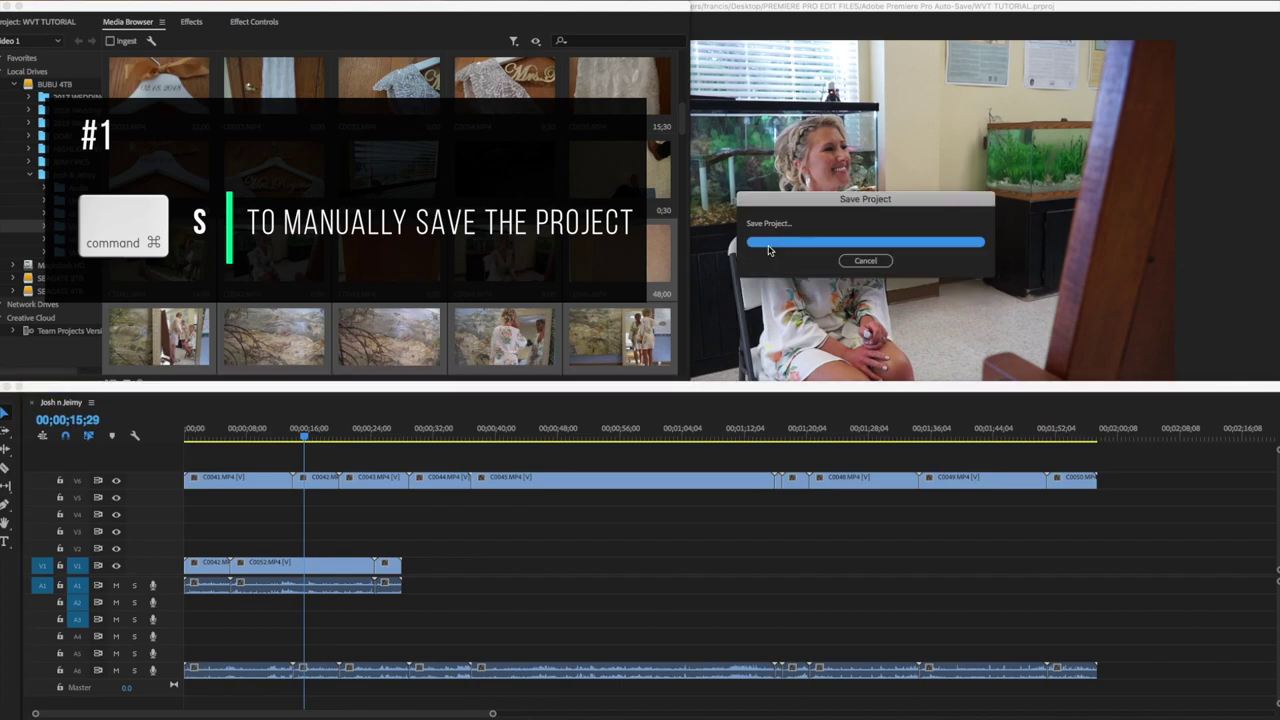
key("super+s")
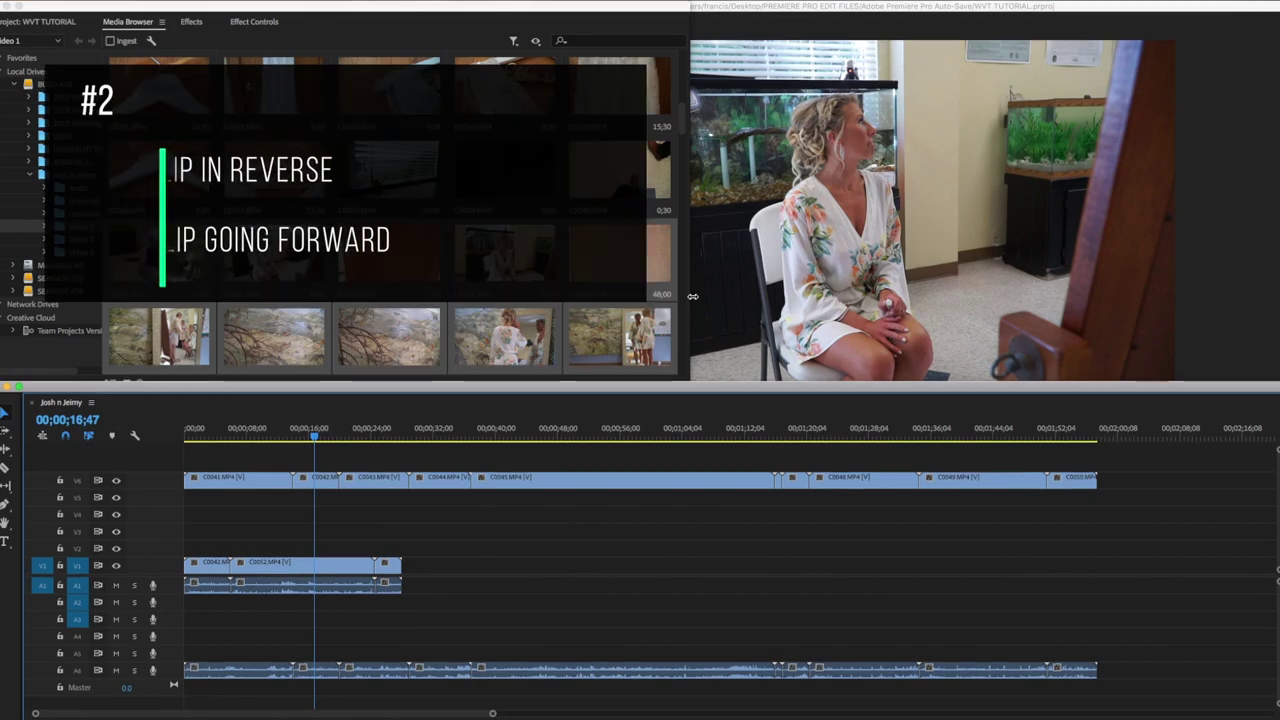
Play the sequence in reverse, then place the playhead on the lip-liner close-up near 57 seconds
key("j")
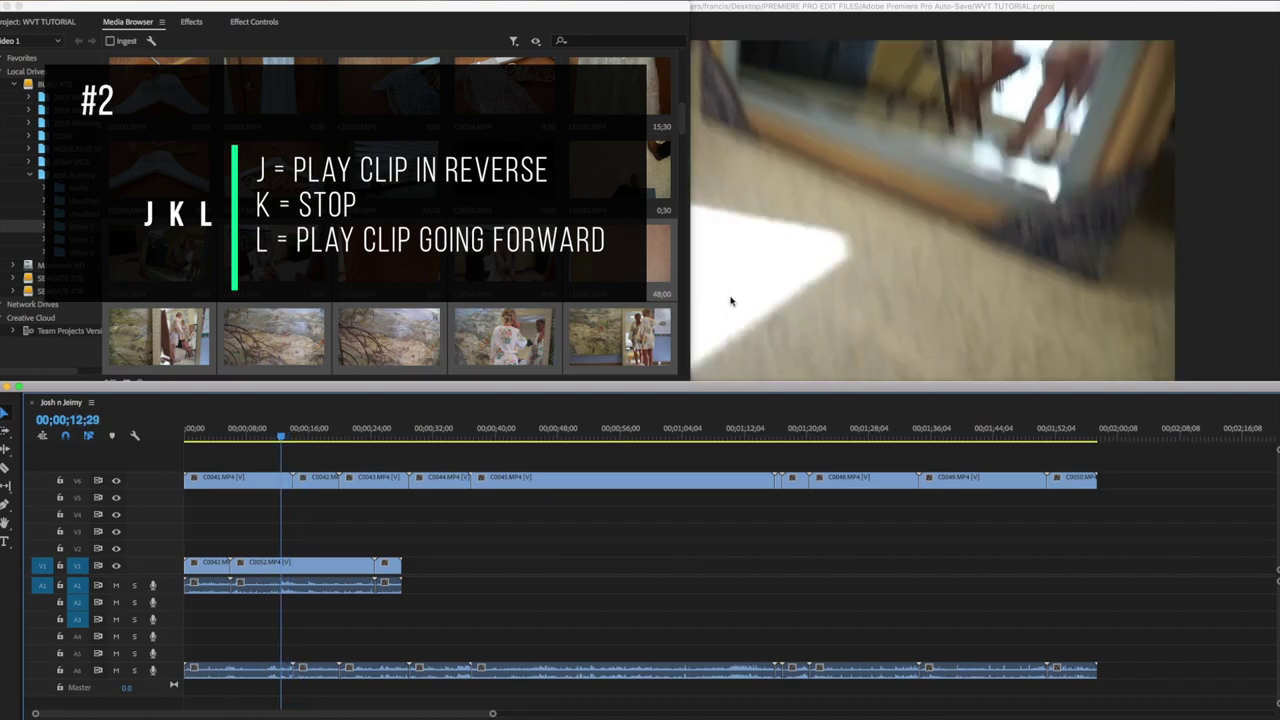
left_click(630, 437)
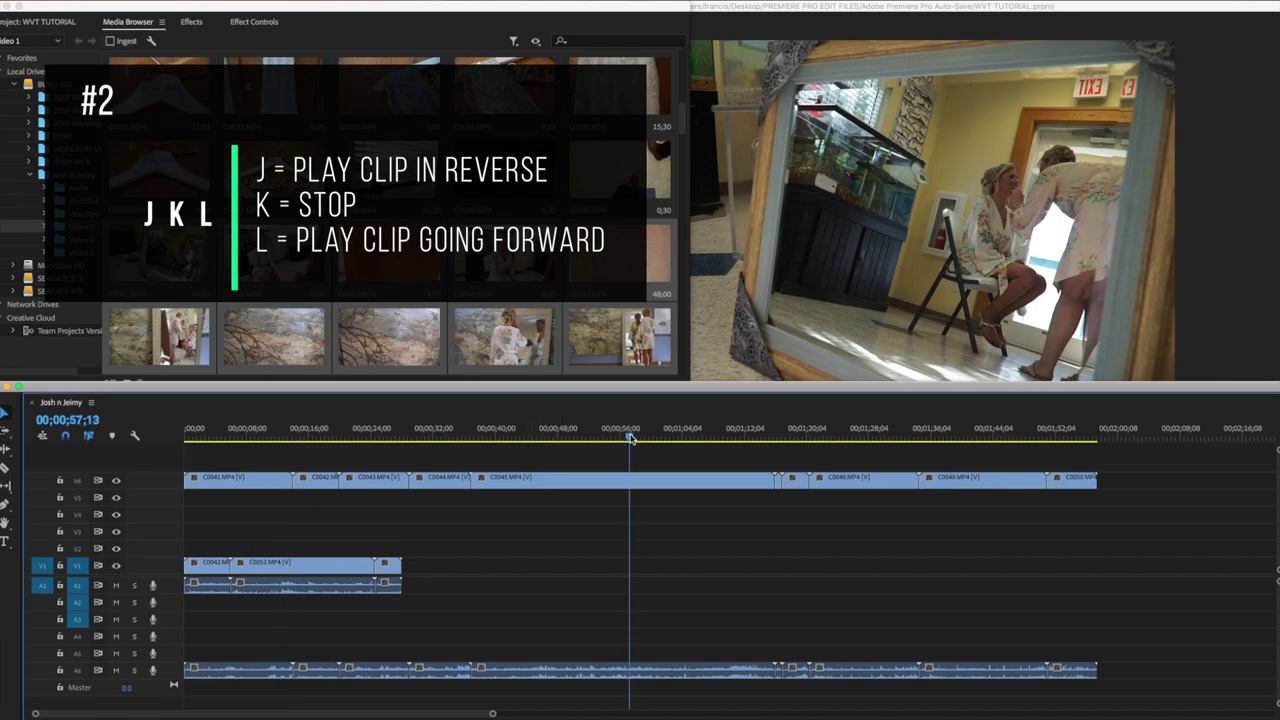
left_click(627, 437)
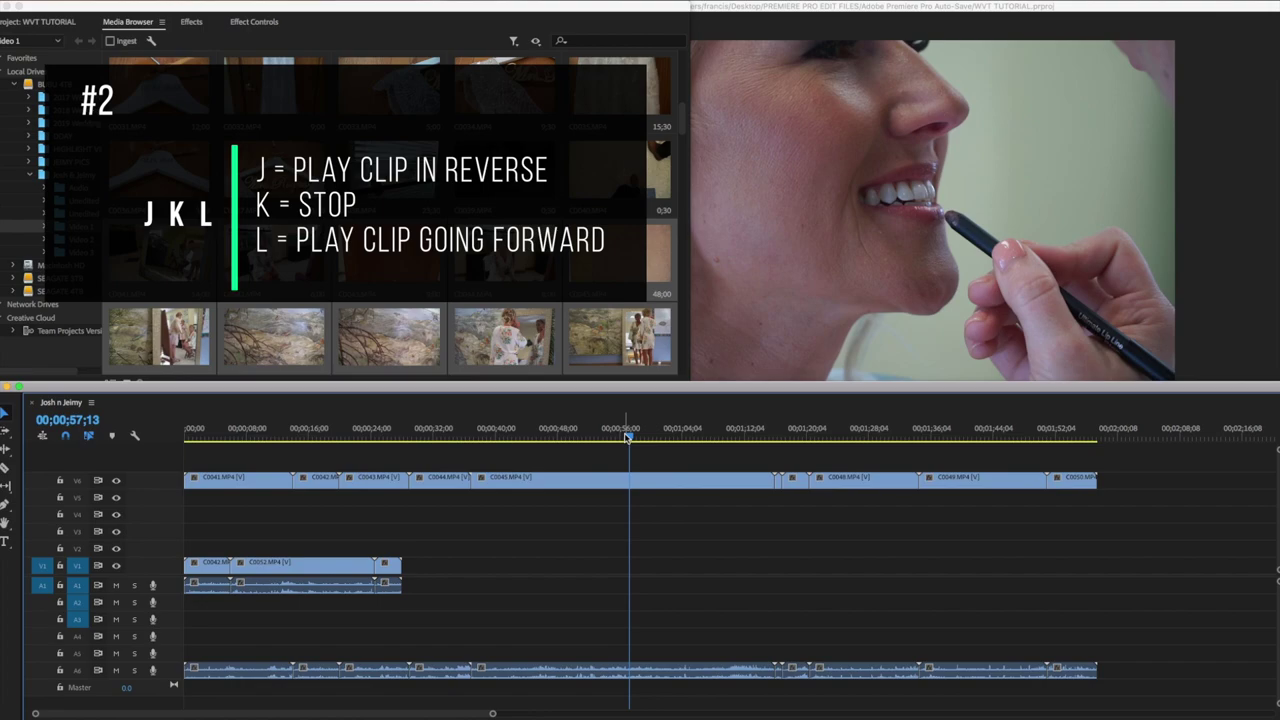
Play backward, stop, and replay in reverse from 00;00;53;17
key("j")
key("j")
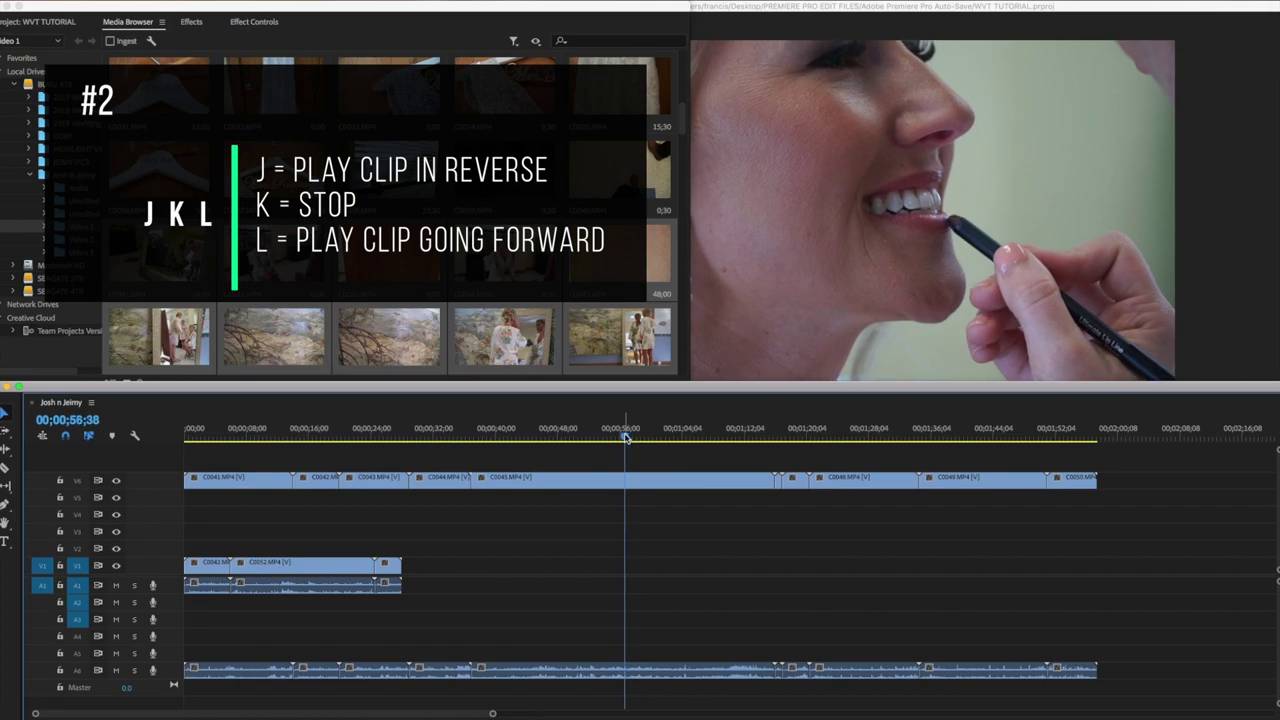
key("k")
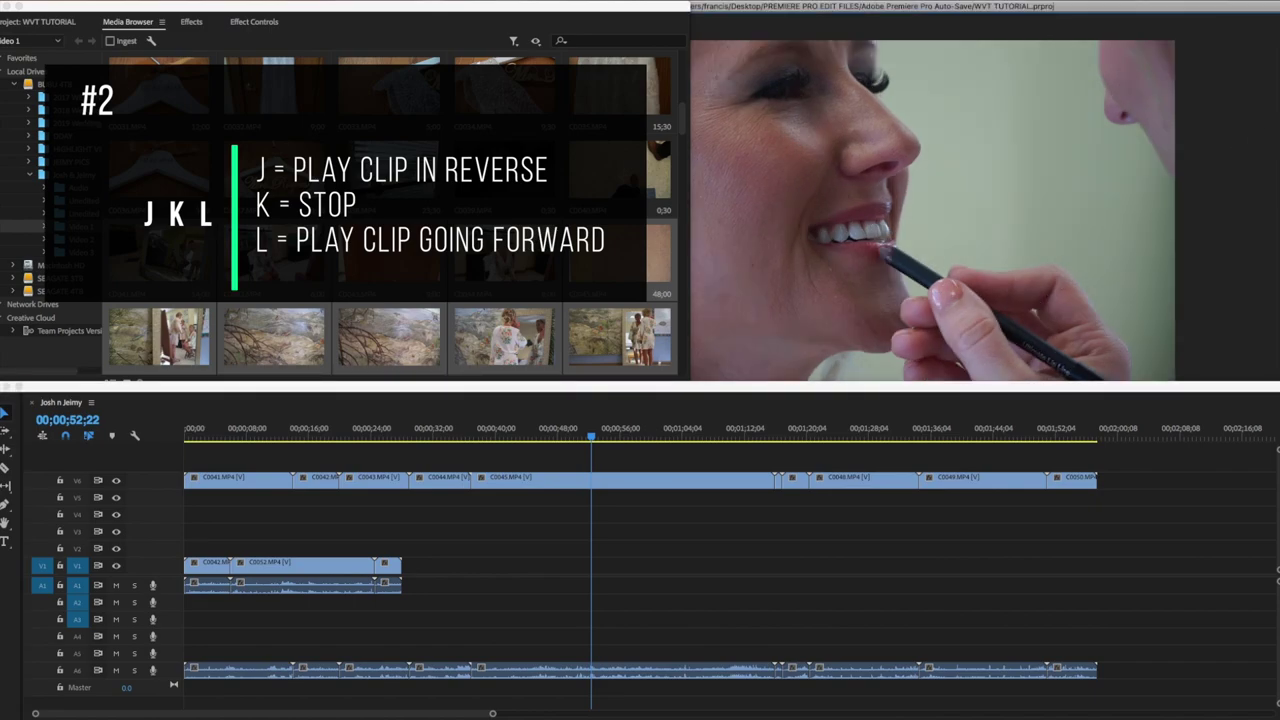
left_click(599, 437)
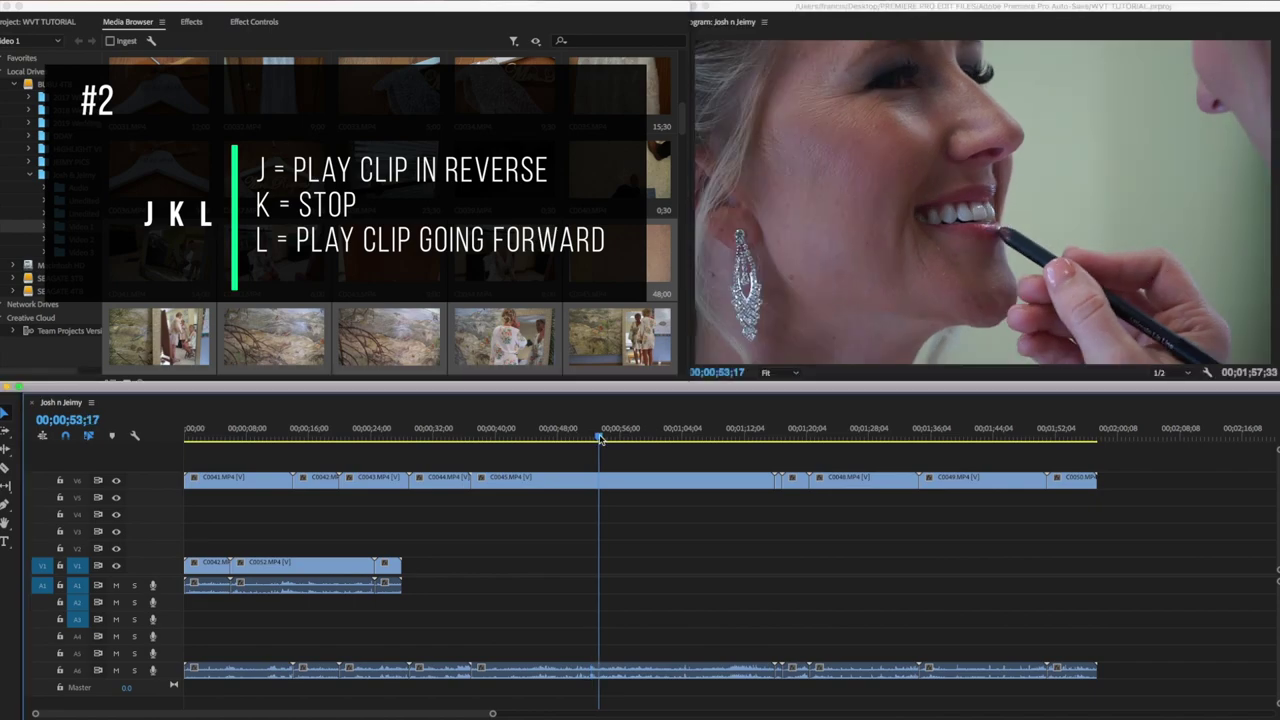
key("j")
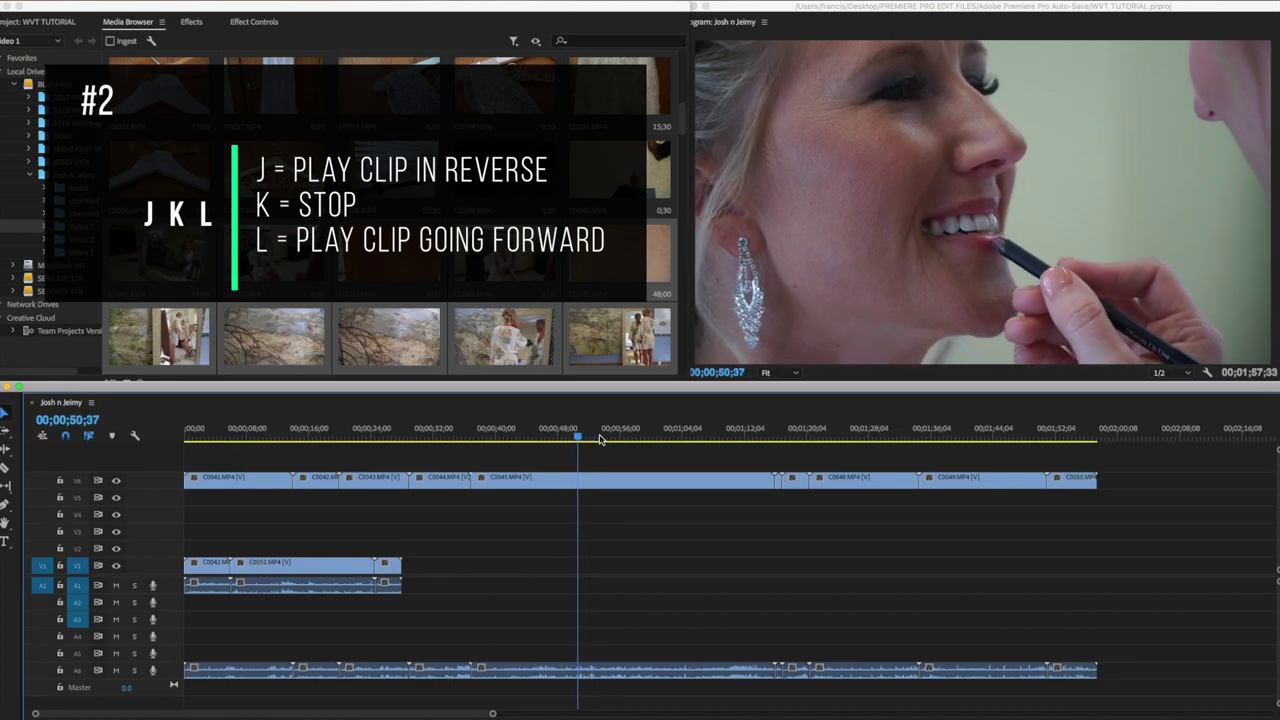
Set the Program Monitor playback resolution to 1/4 and play the clip in reverse
left_click(1188, 376)
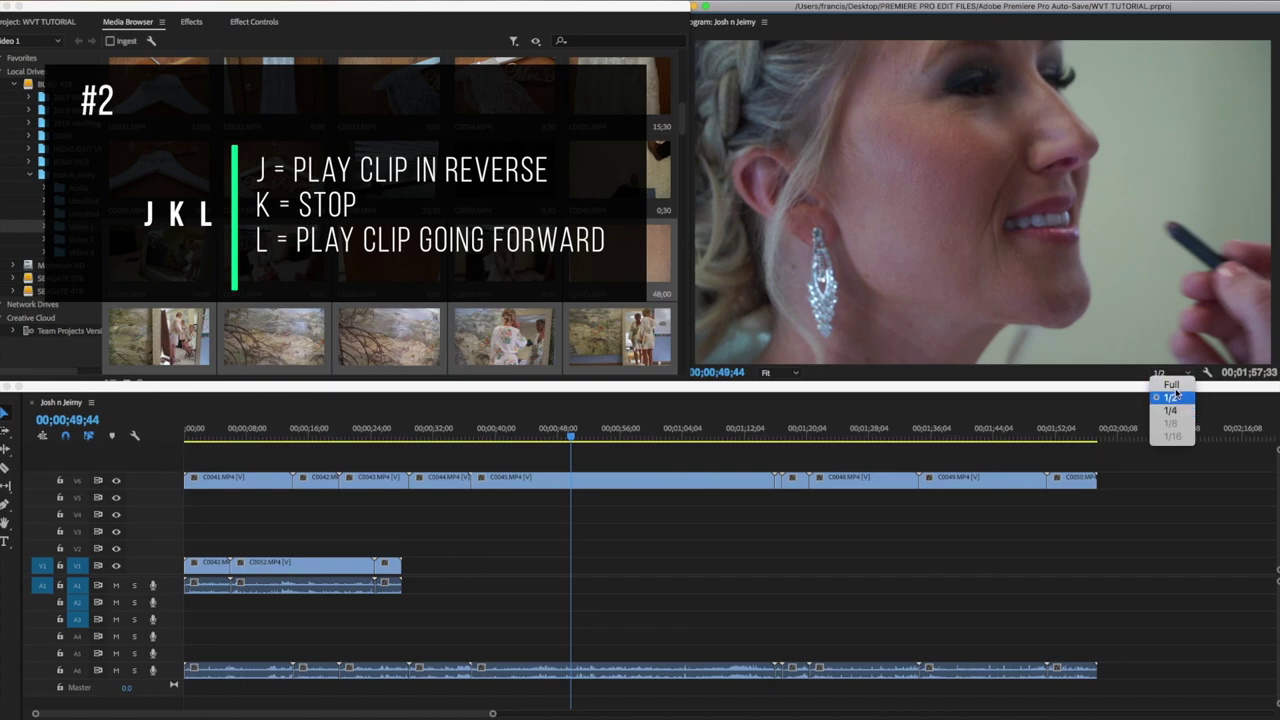
left_click(1176, 411)
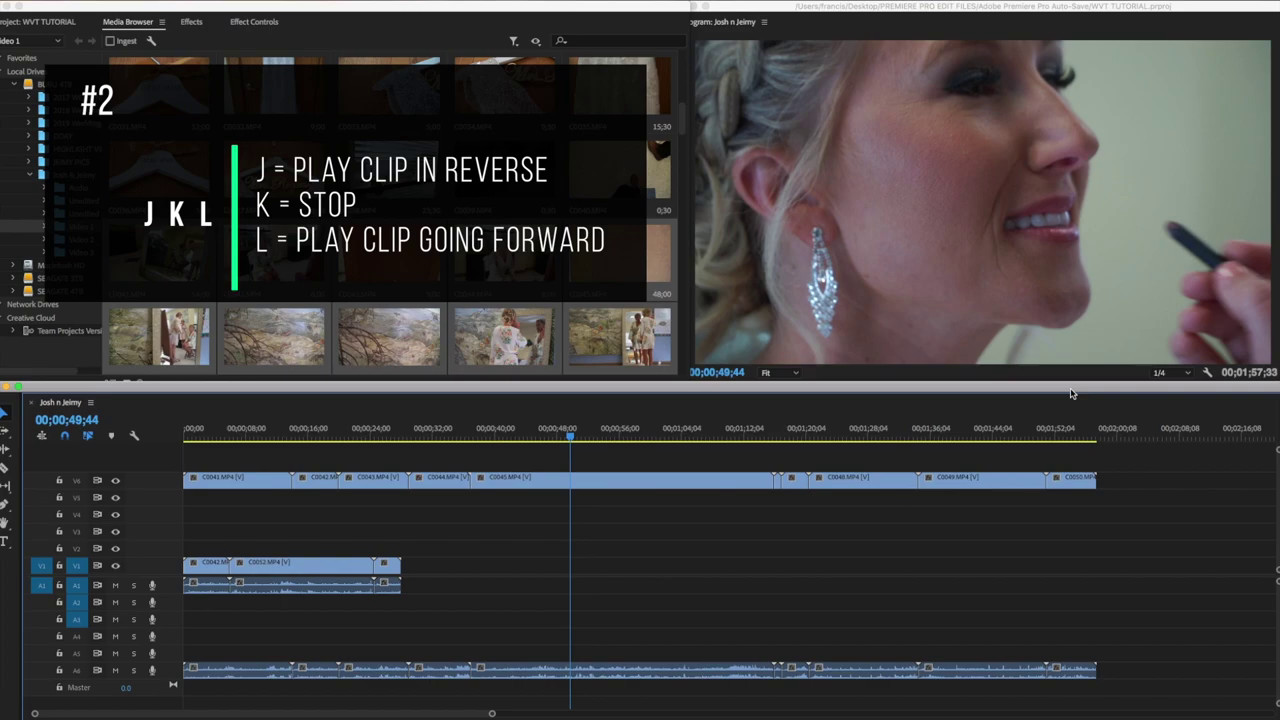
key("j")
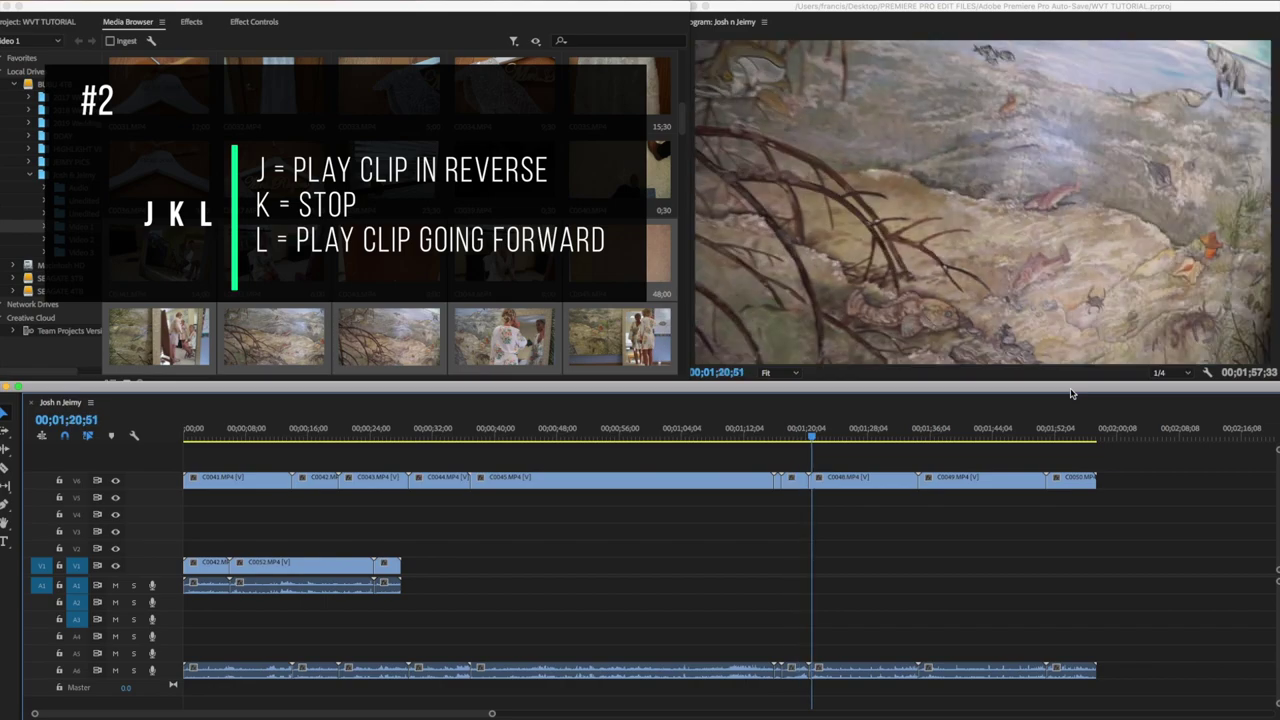
Replay backward from 00;00;55;49, then play forward to 00;00;59;38
left_click(618, 435)
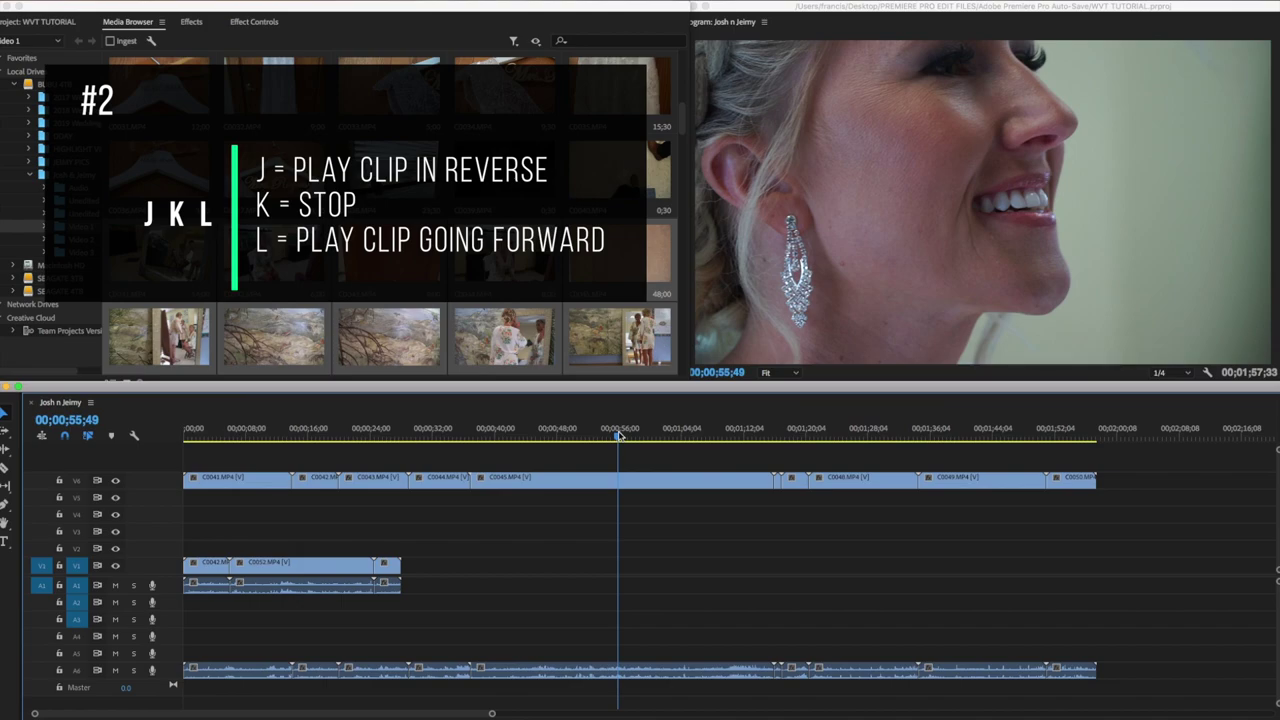
key("j")
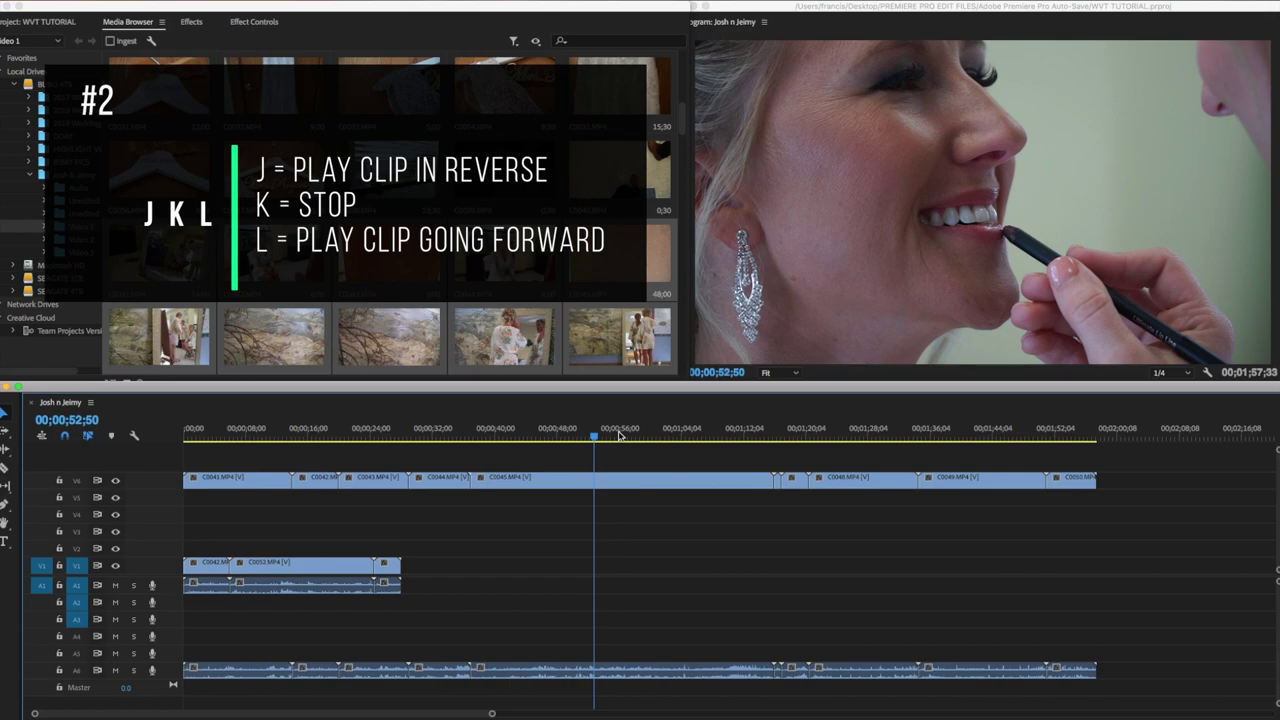
key("l")
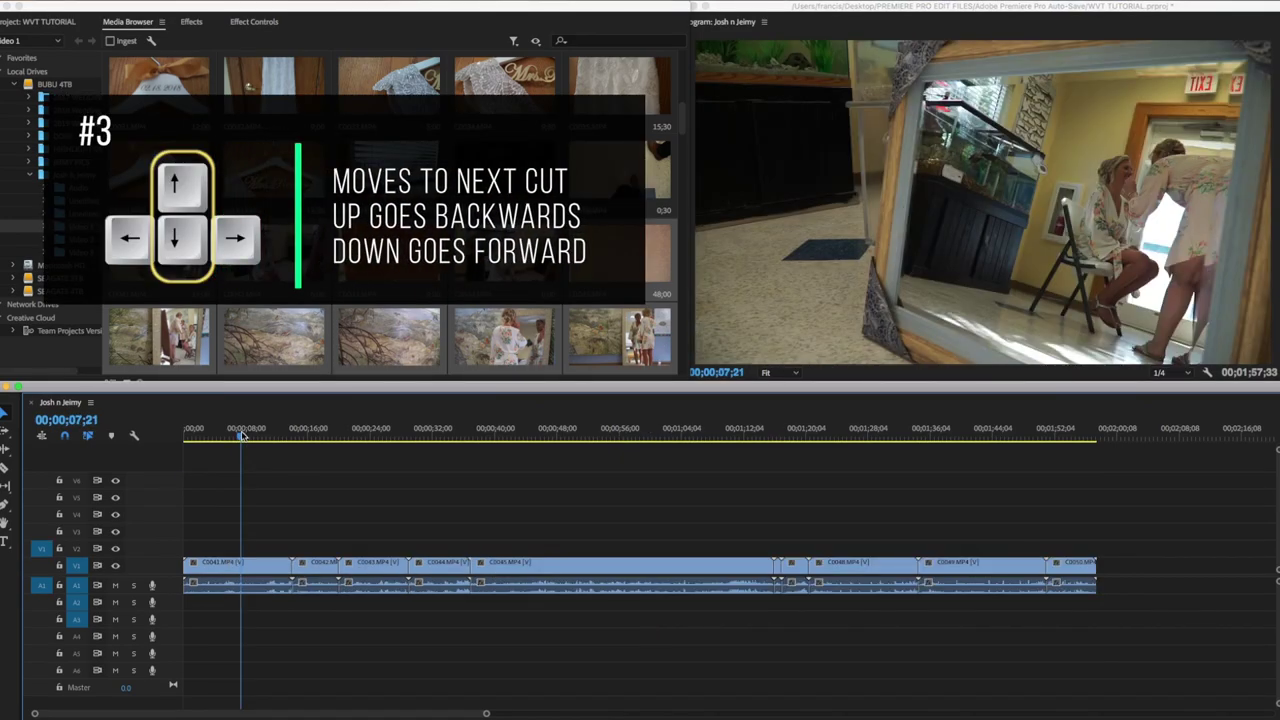
Step from the sequence start through edits, between the 14;00 and 20;00 cuts, to 00;00;29;13
key("Up")
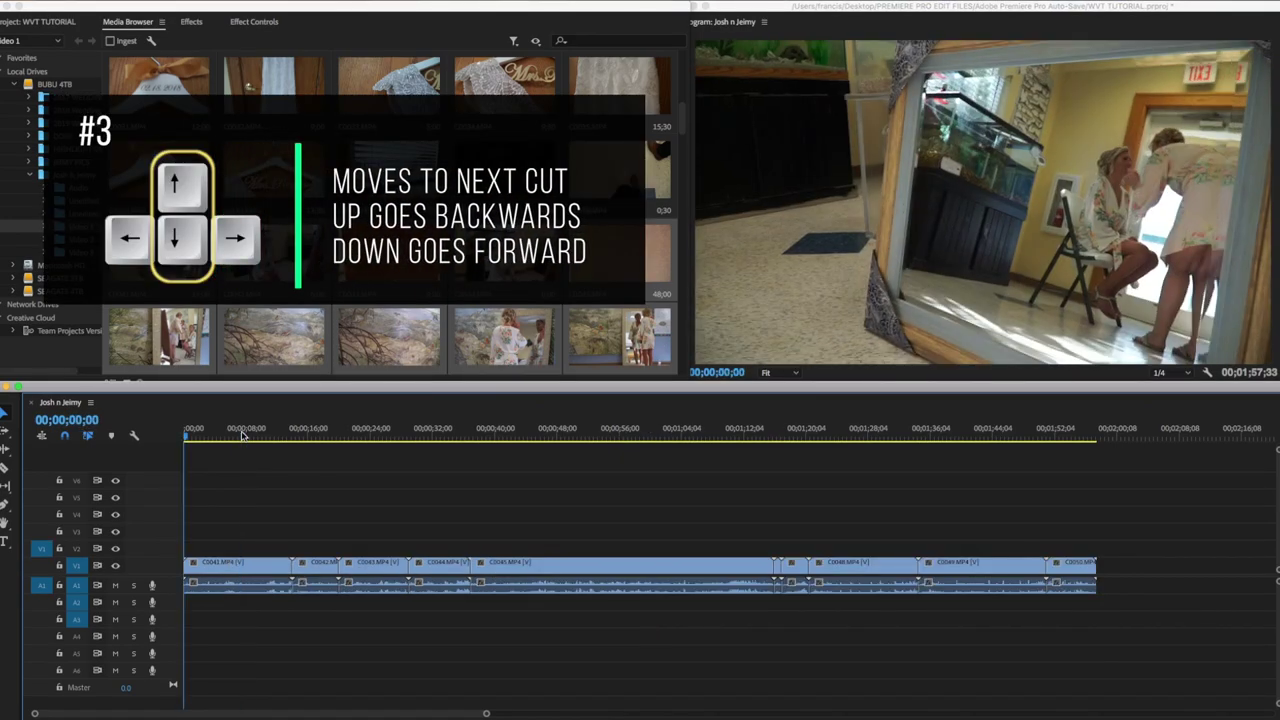
key("Down")
key("Down")
key("Down")
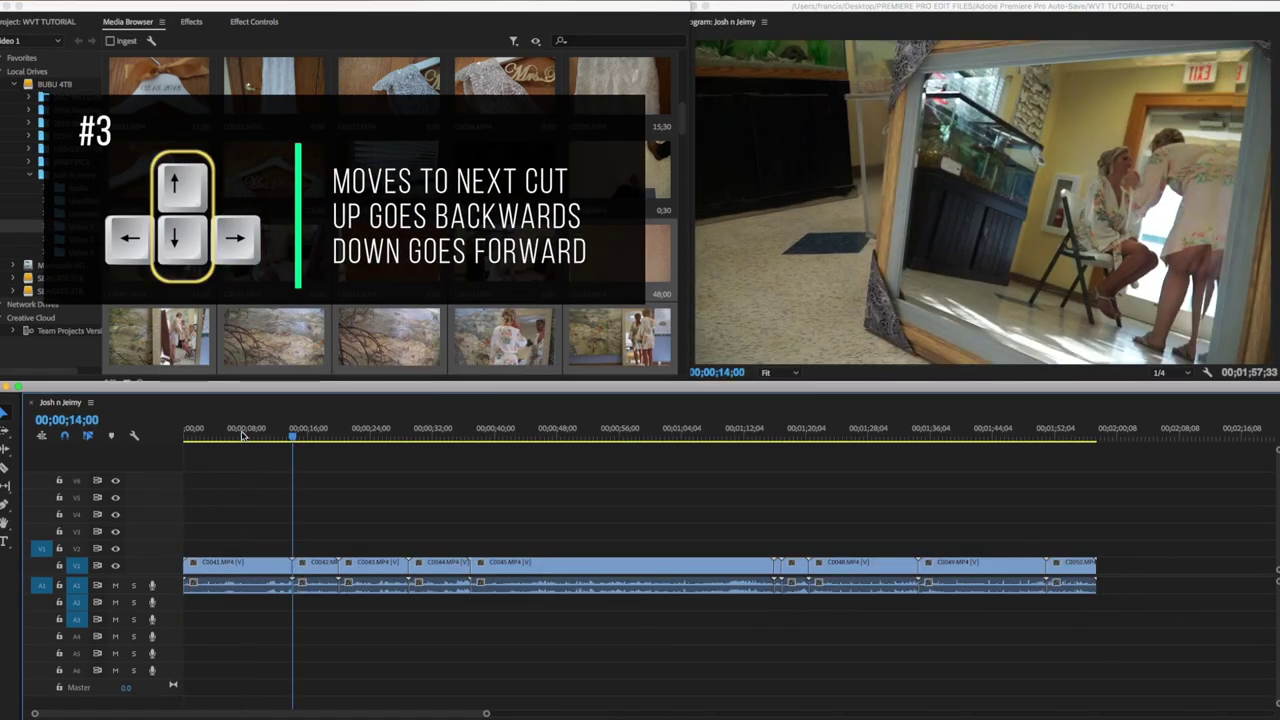
key("Down")
key("Down")
key("Down")
key("Down")
key("Down")
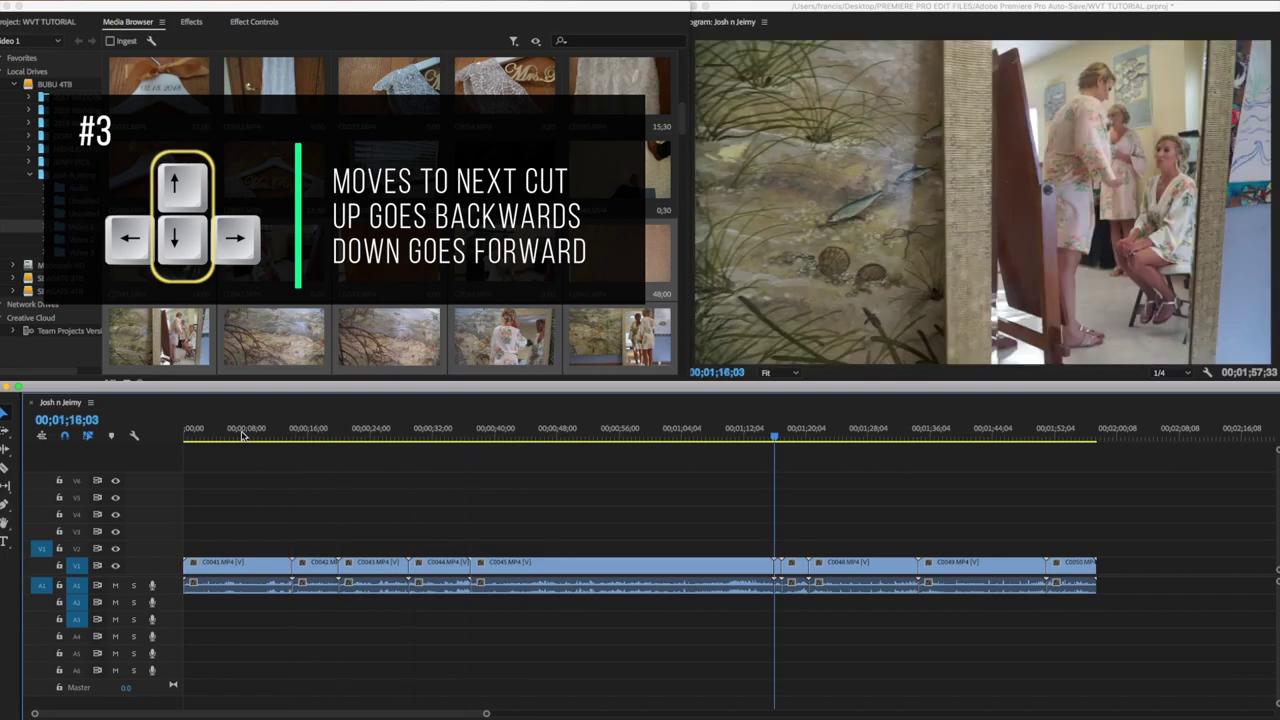
key("Down")
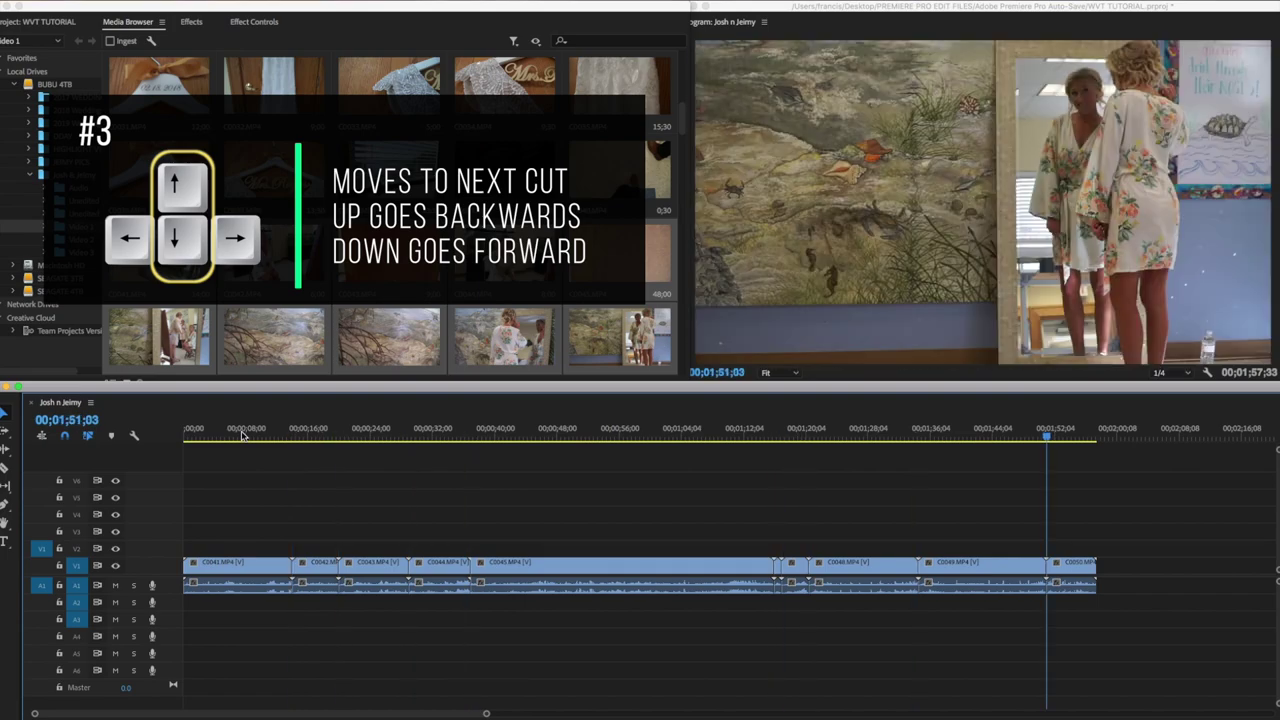
key("Up")
key("Up")
key("Up")
key("Up")
key("Up")
key("Up")
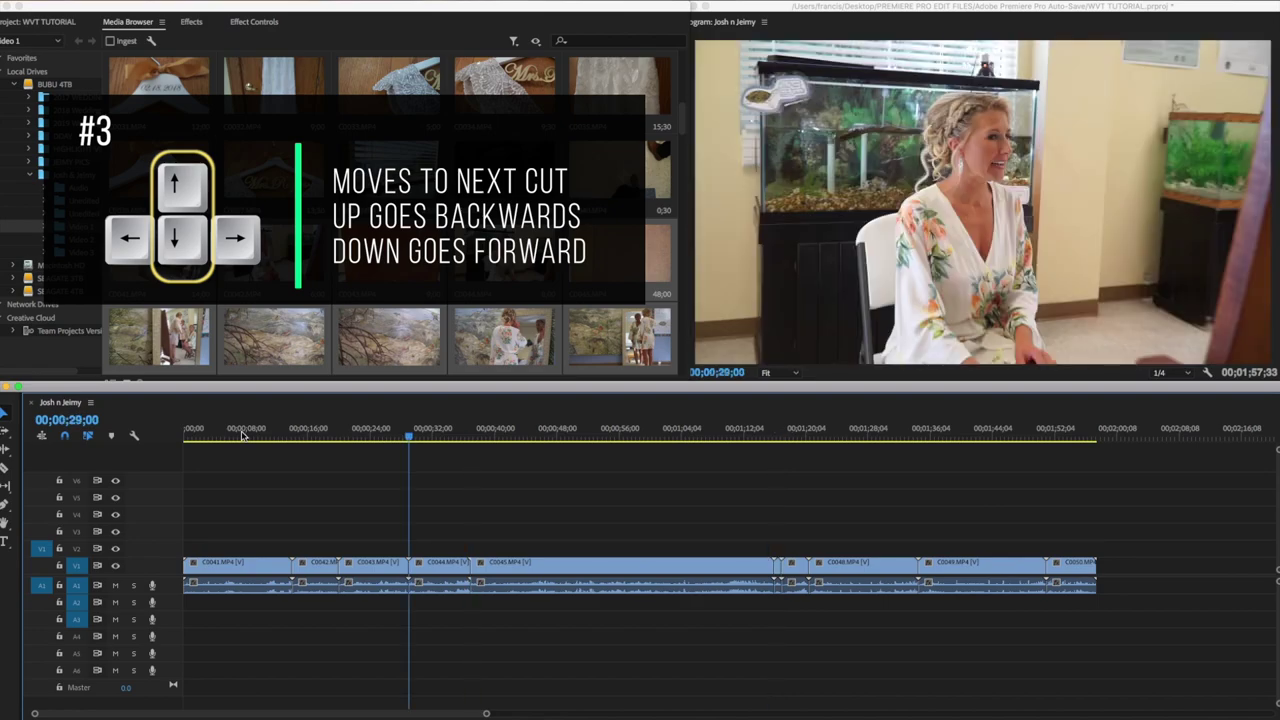
key("Up")
key("Down")
key("Up")
key("Down")
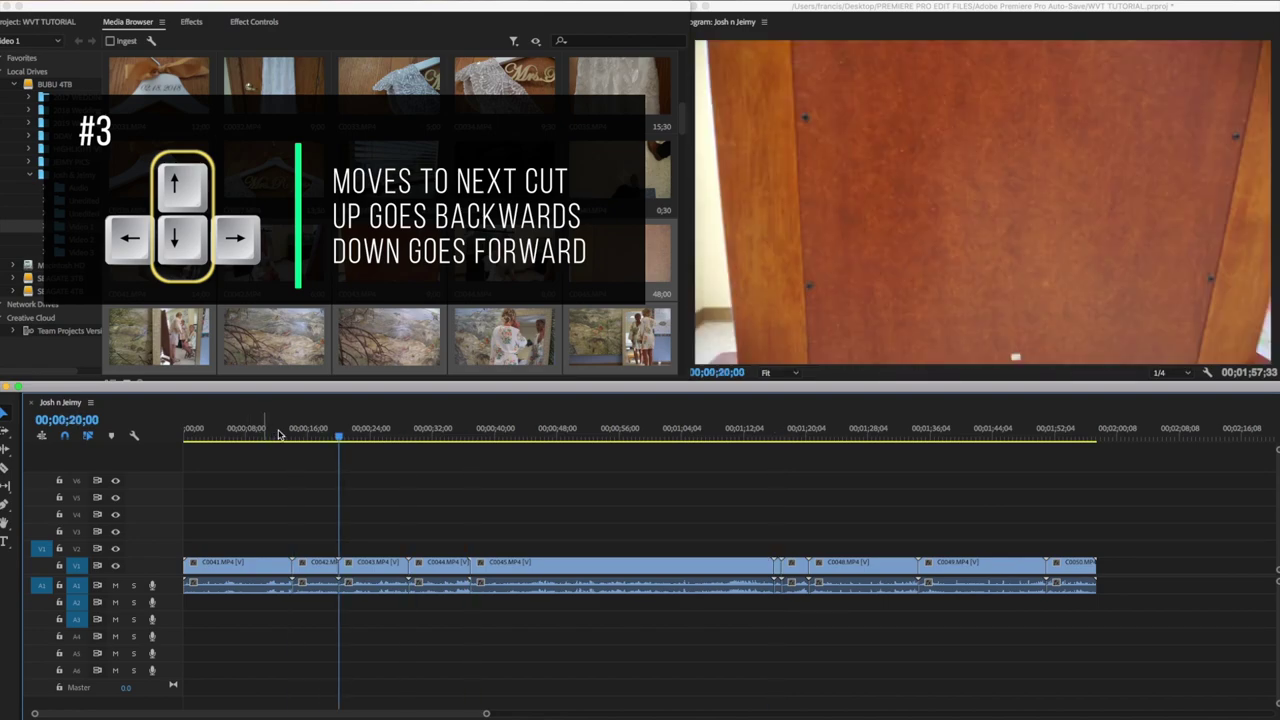
key("Down")
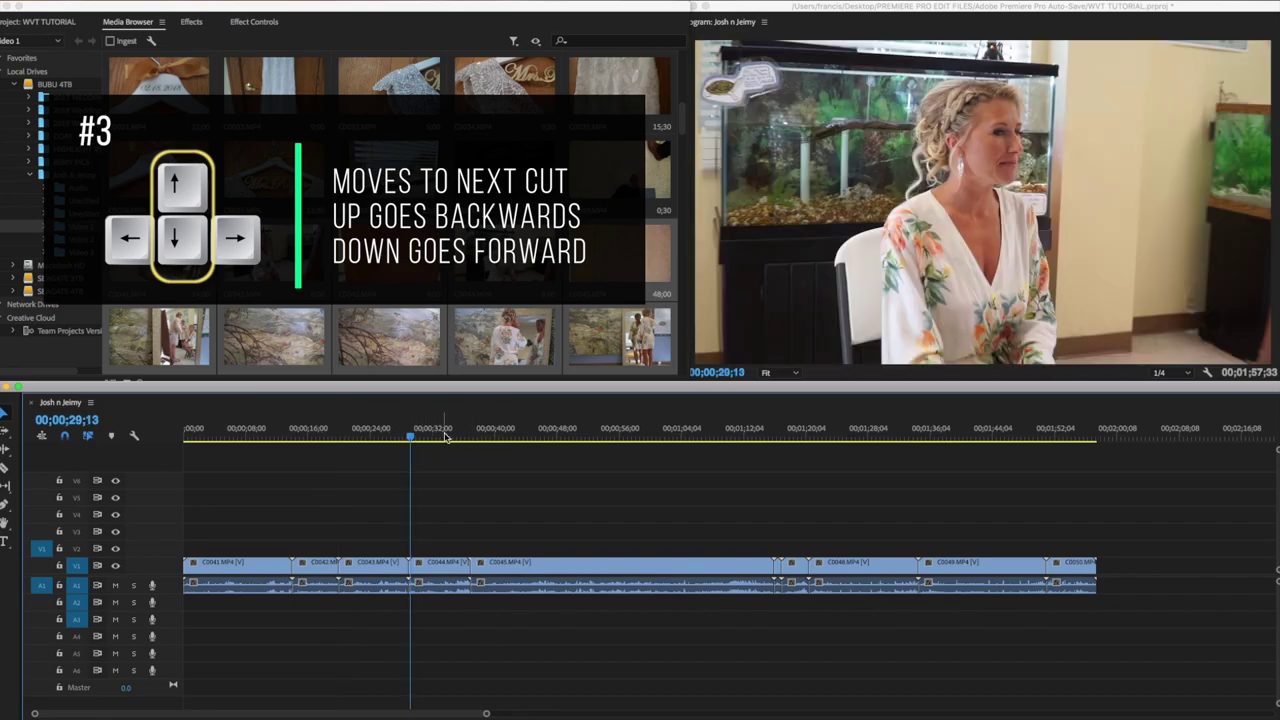
Move to the 00;00;37;00 cut, then step between edits, ending at 00;00;20;00
left_click_drag(455, 436, 470, 440)
key("Up")
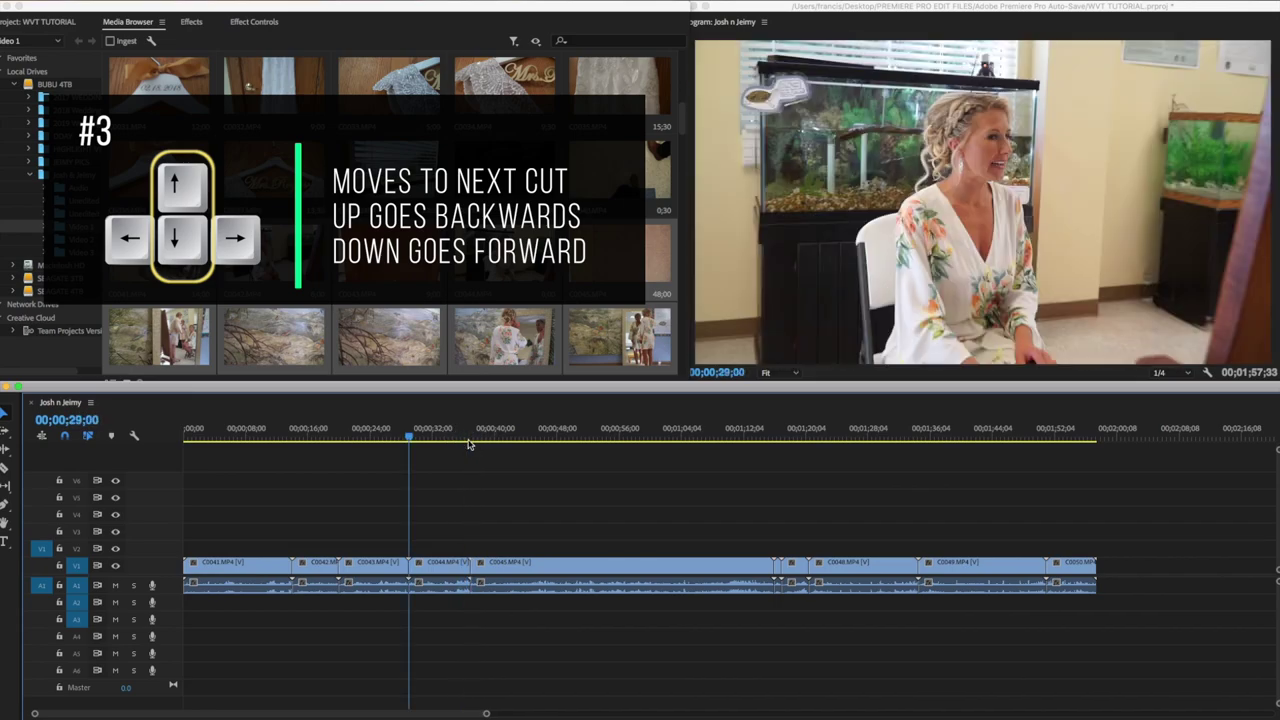
key("Up")
key("Down")
key("Up")
key("Down")
key("Up")
key("Up")
key("Down")
key("Down")
key("Down")
key("Down")
key("Down")
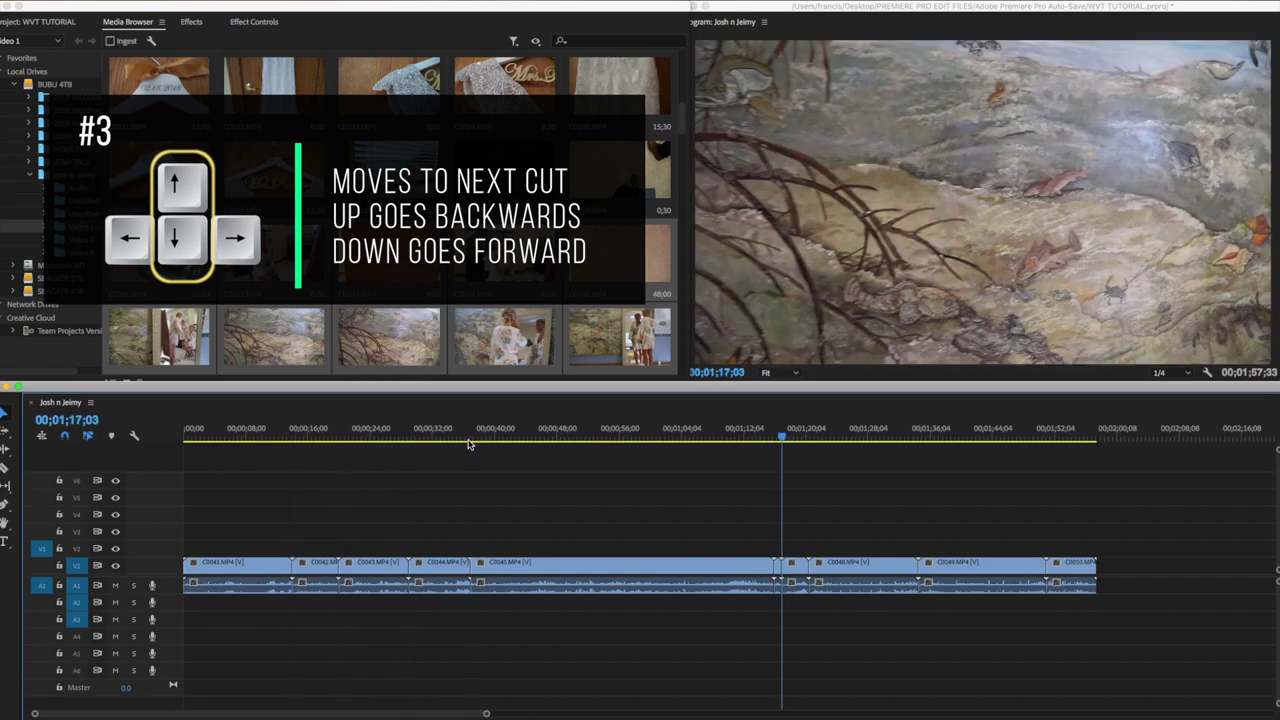
key("Down")
key("Down")
key("Up")
key("Up")
key("Up")
key("Up")
key("Up")
key("Up")
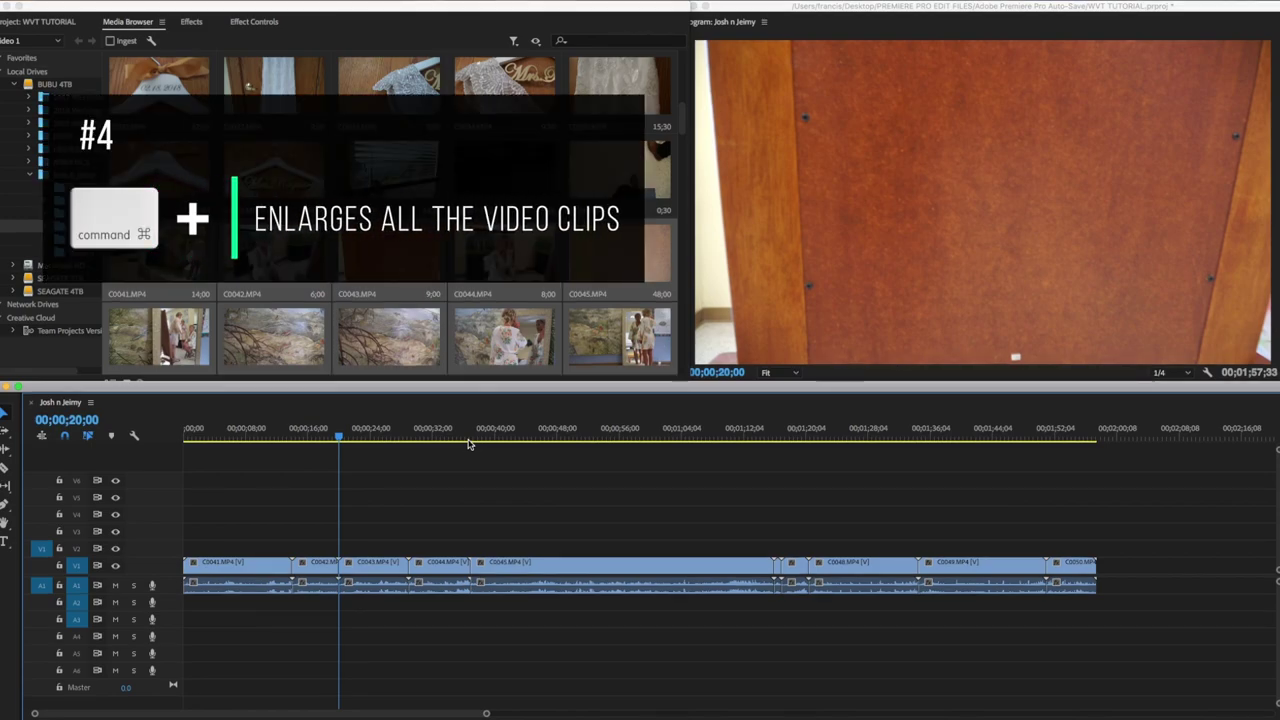
Repeatedly enlarge and shrink all video track heights with Cmd+= and Cmd+−, leaving Video 1–3 expanded
key("super+equal")
key("super+equal")
key("super+equal")
key("super+equal")
key("super+equal")
key("super+equal")
key("super+equal")
key("super+equal")
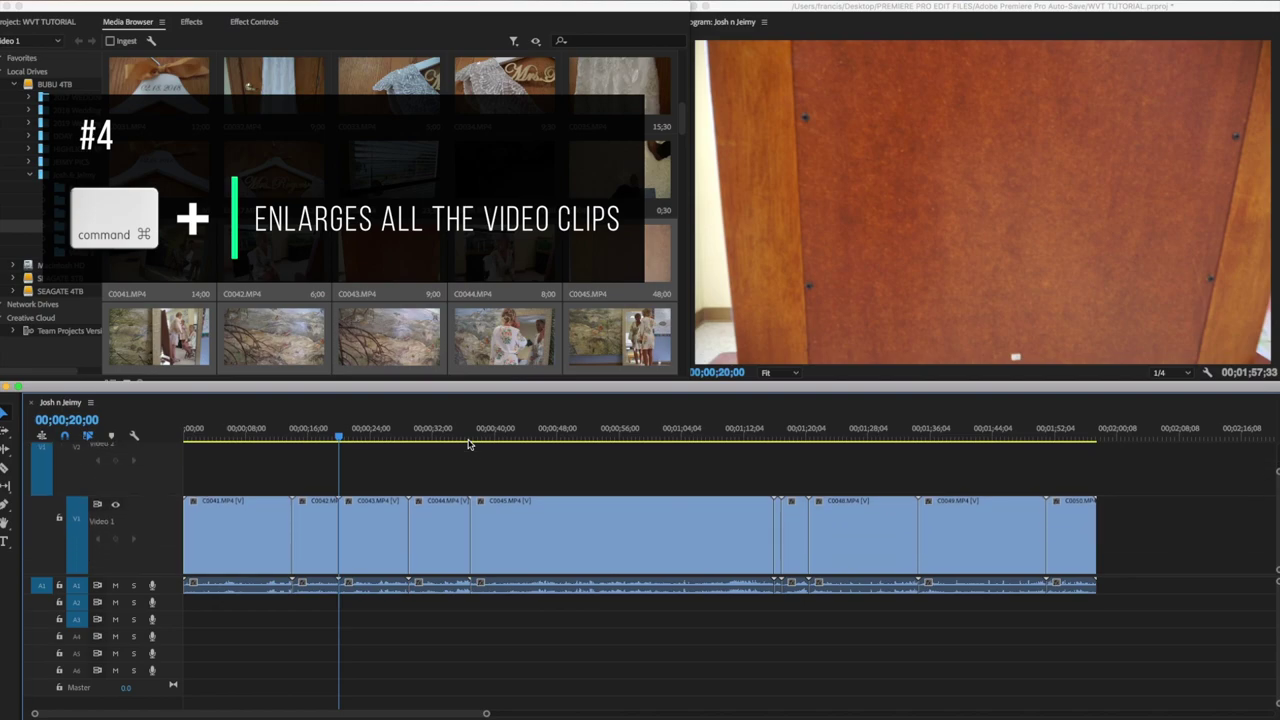
key("super+minus")
key("super+minus")
key("super+minus")
key("super+minus")
key("super+minus")
key("super+minus")
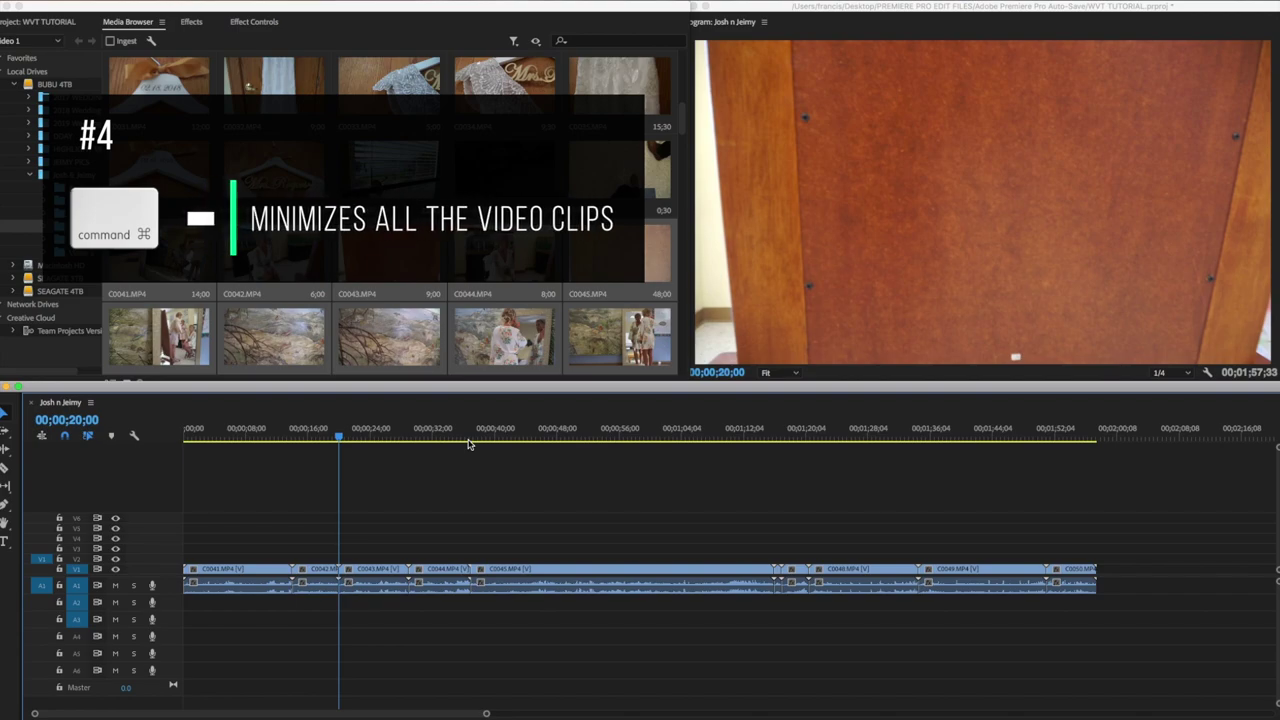
key("super+equal")
key("super+equal")
key("super+equal")
key("super+equal")
key("super+equal")
key("super+equal")
key("super+equal")
key("super+equal")
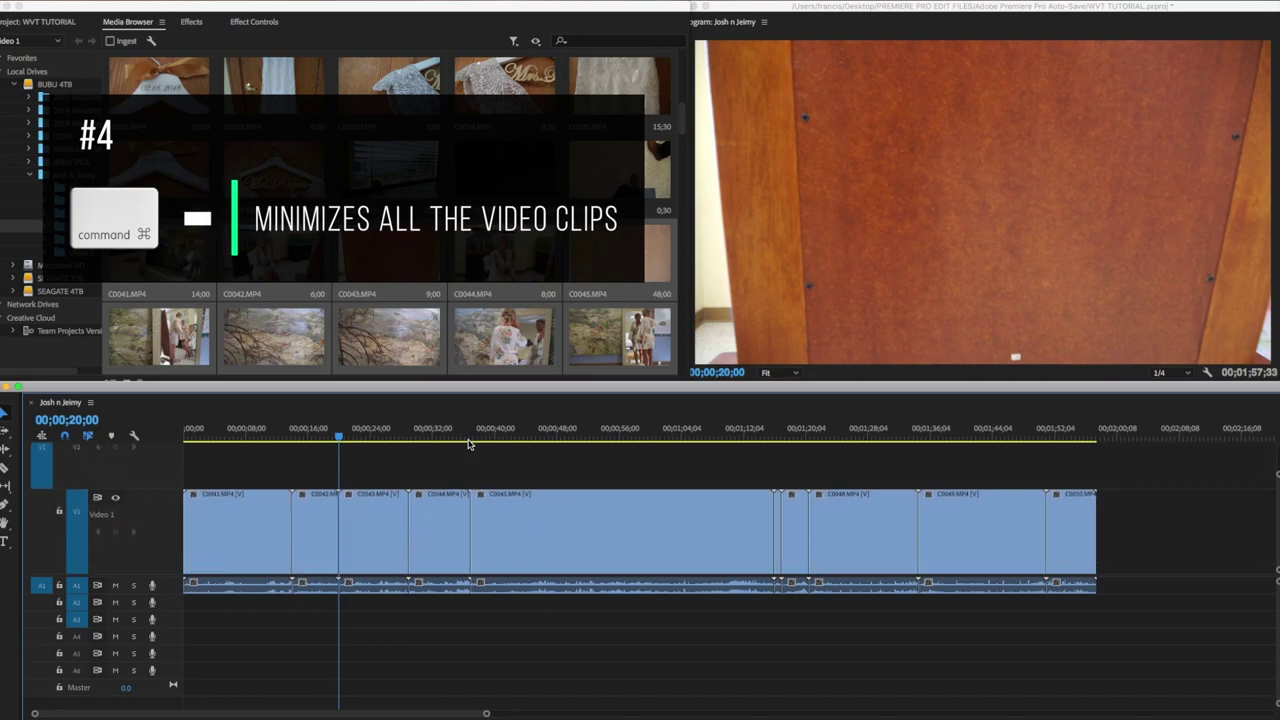
key("super+minus")
key("super+minus")
key("super+minus")
key("super+minus")
key("super+minus")
key("super+minus")
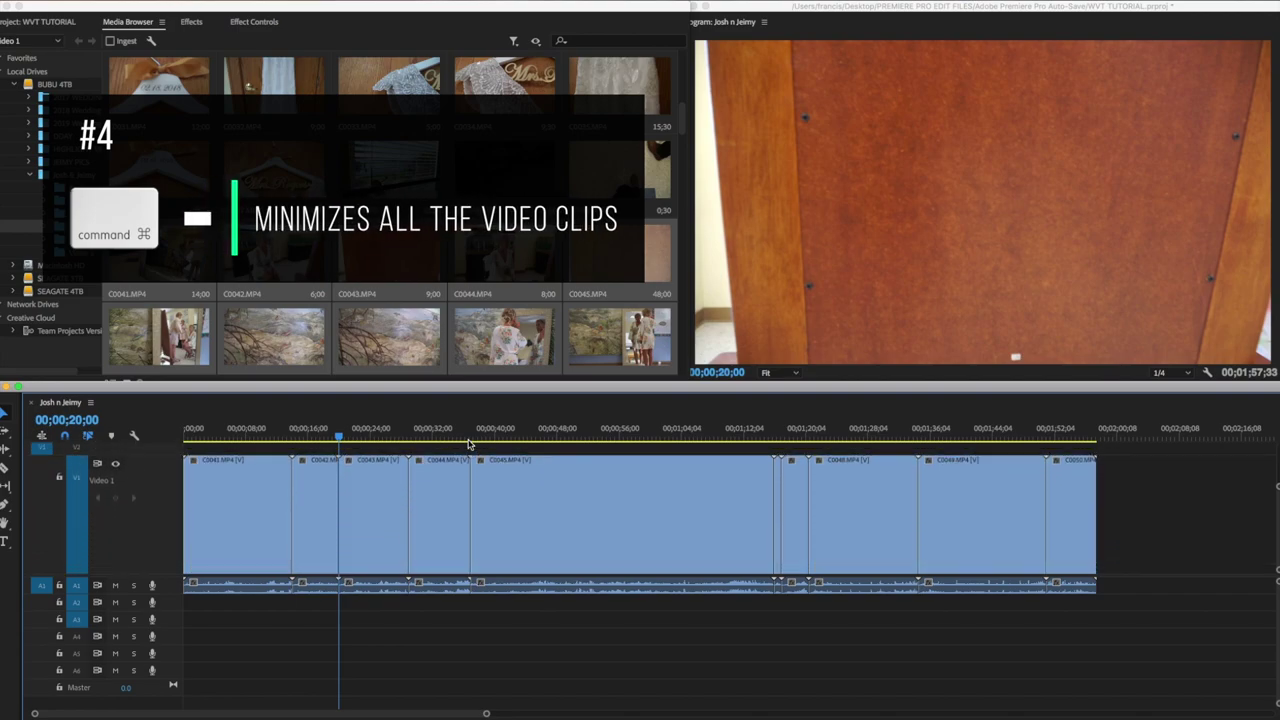
key("super+equal")
key("super+equal")
key("super+equal")
key("super+equal")
key("super+minus")
key("super+minus")
key("super+minus")
key("super+minus")
key("super+equal")
key("super+equal")
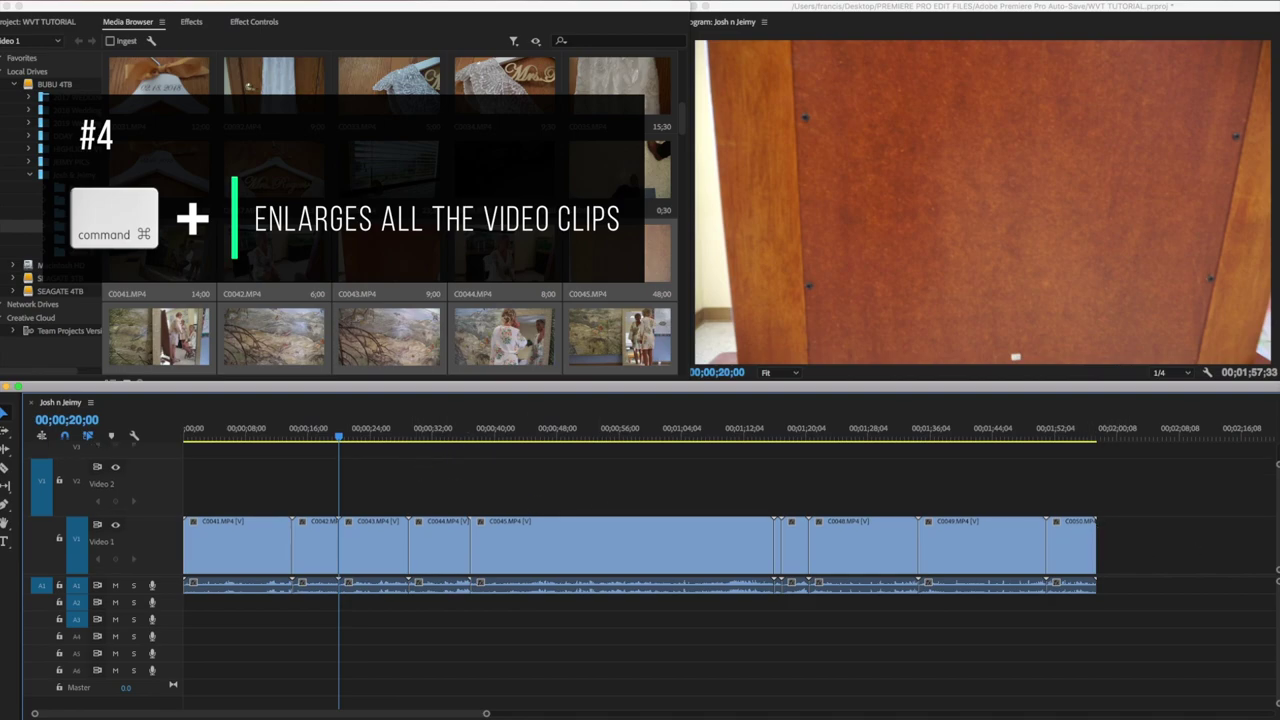
key("super+equal")
key("super+equal")
key("super+minus")
key("super+minus")
key("super+minus")
key("super+equal")
key("super+equal")
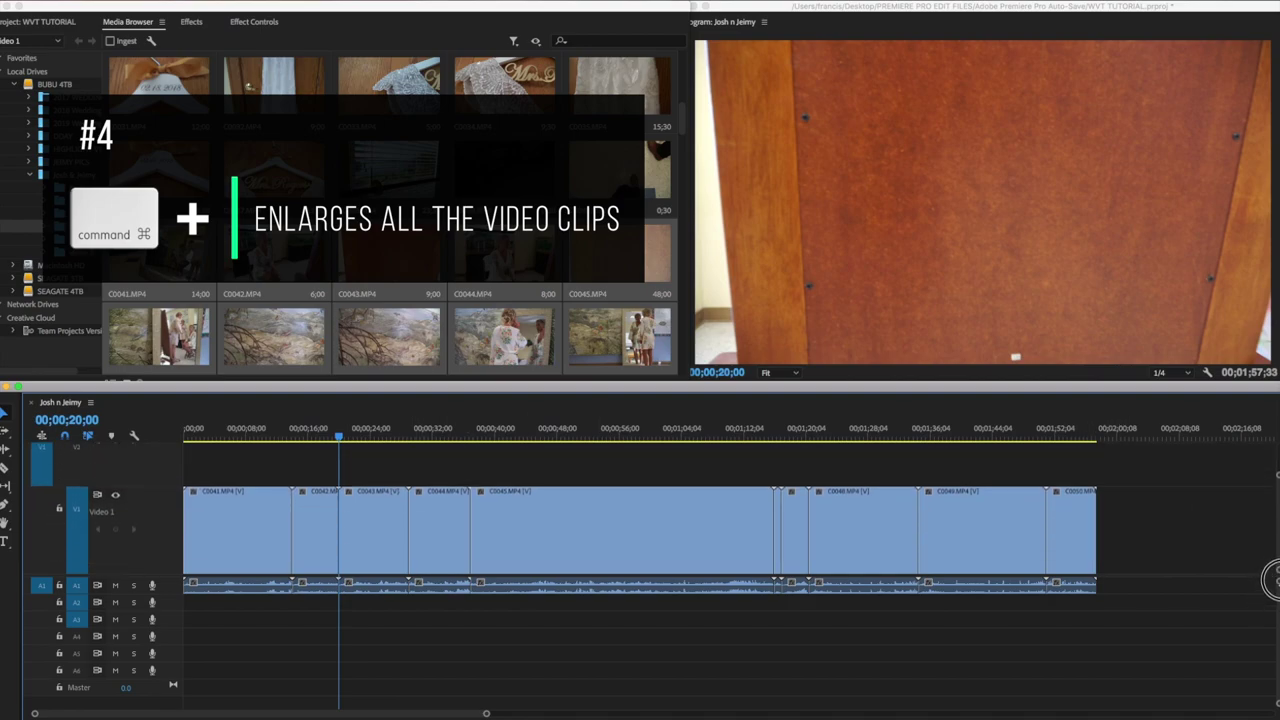
key("super+equal")
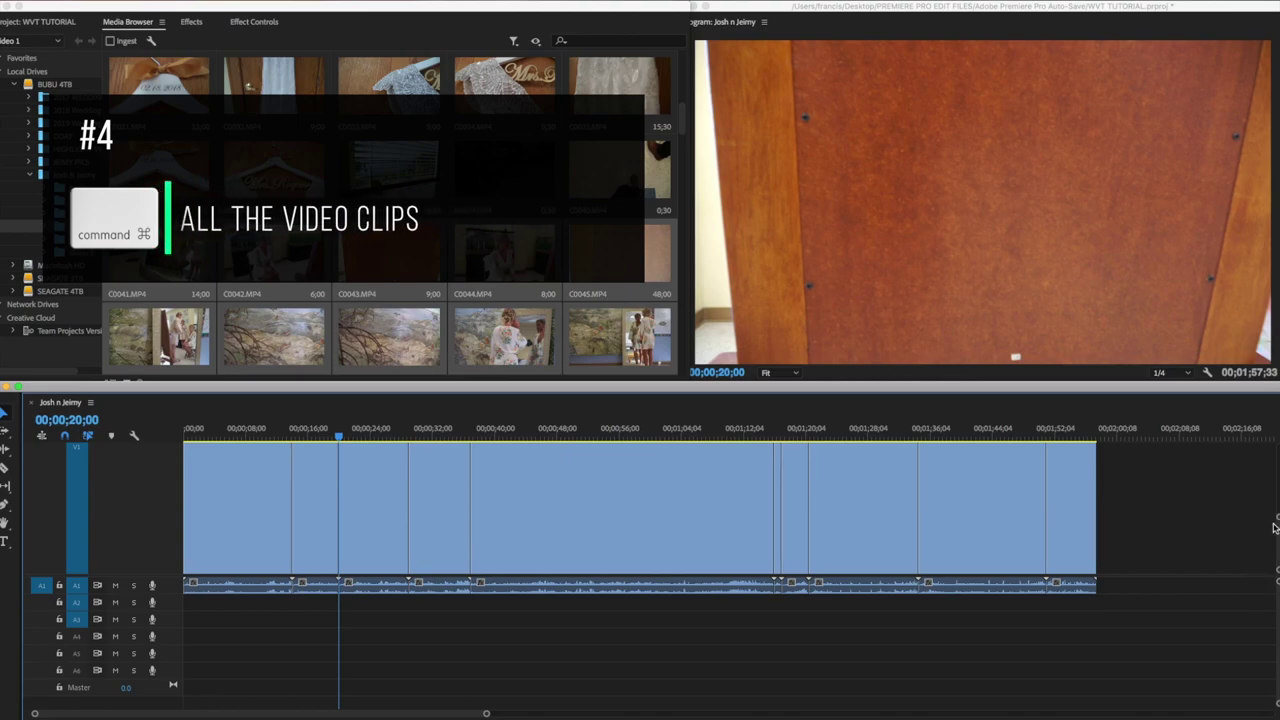
key("super+minus")
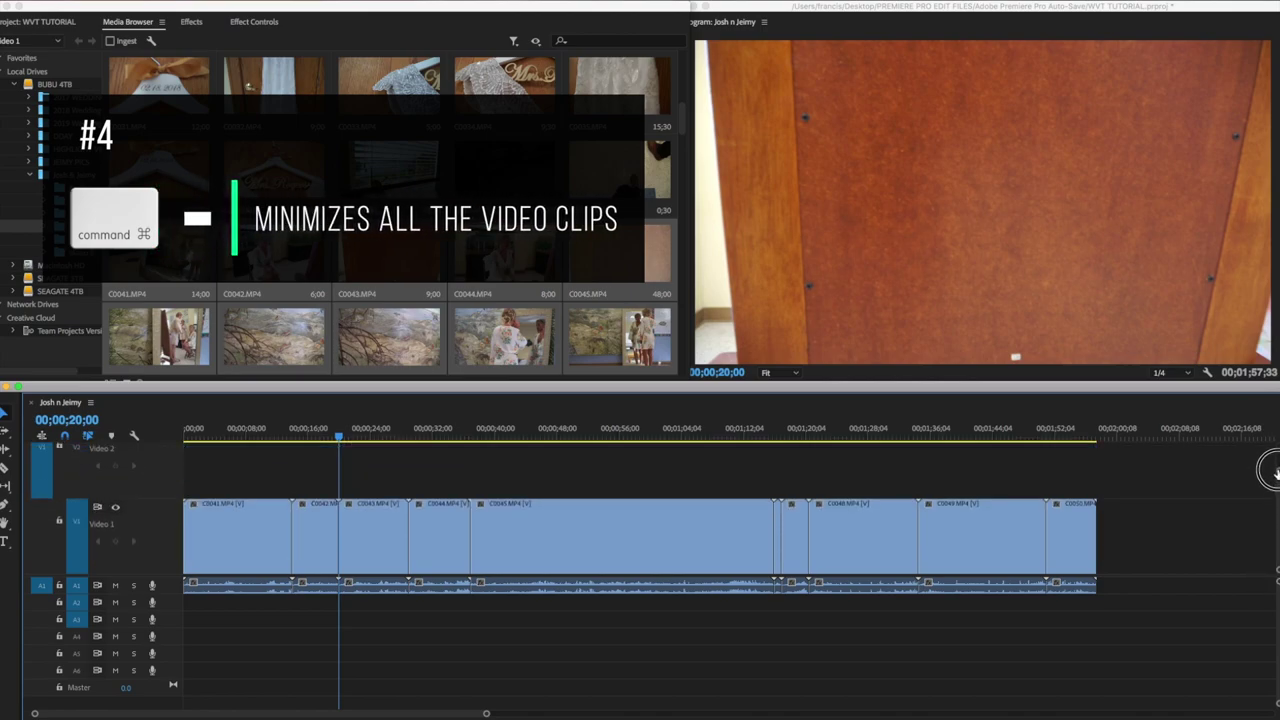
key("super+minus")
key("super+minus")
key("super+equal")
key("super+equal")
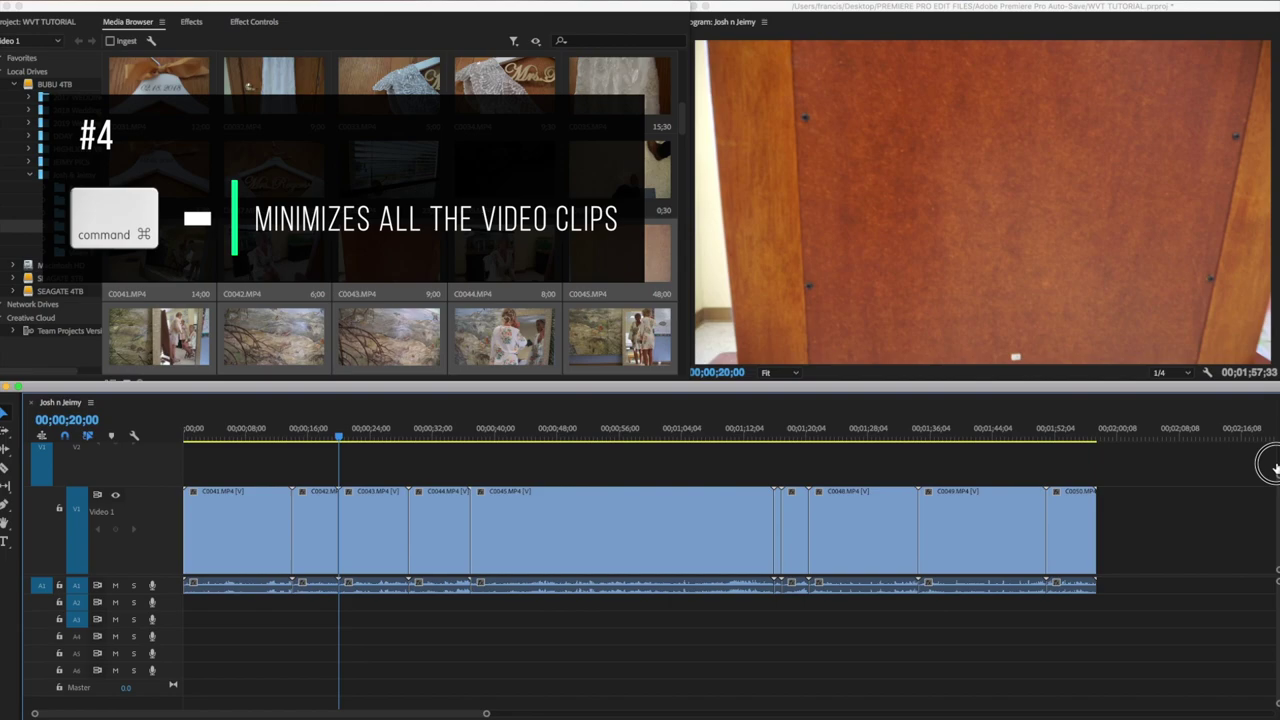
key("super+minus")
key("super+minus")
key("super+equal")
key("super+equal")
key("super+equal")
key("super+equal")
key("super+minus")
key("super+minus")
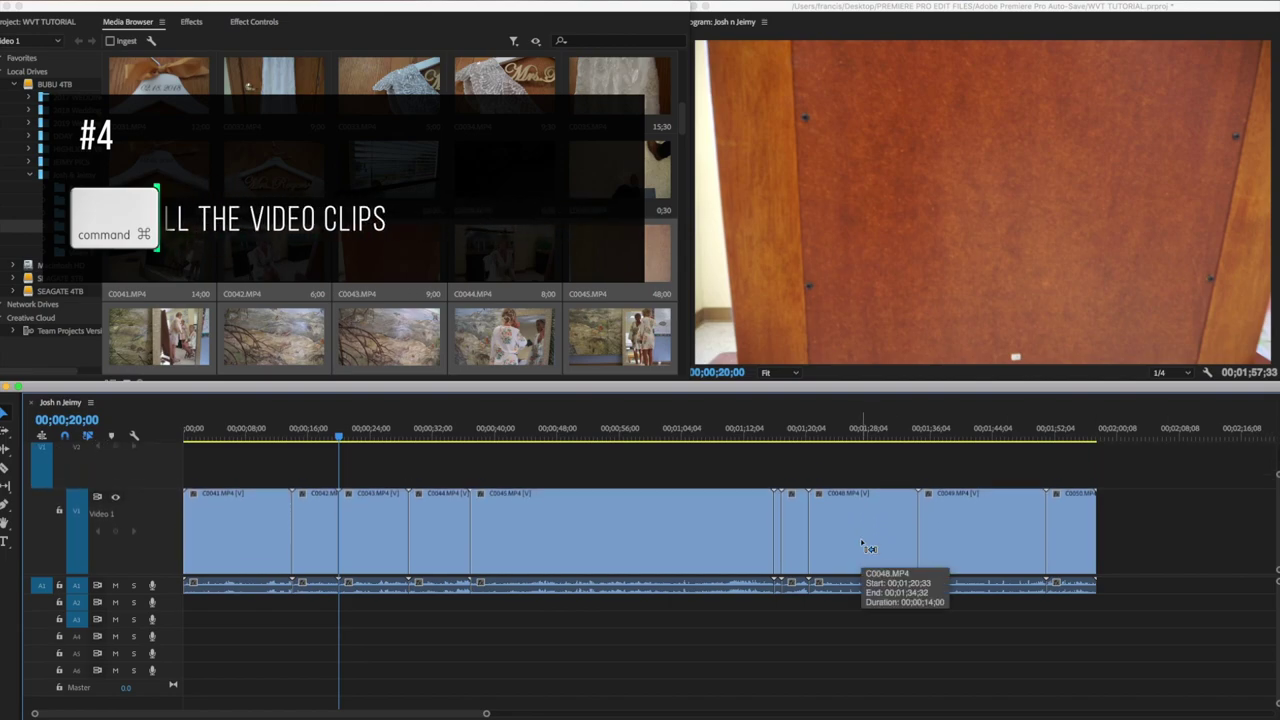
key("super+minus")
key("super+minus")
key("super+minus")
key("super+equal")
key("super+equal")
key("super+equal")
key("super+minus")
key("super+minus")
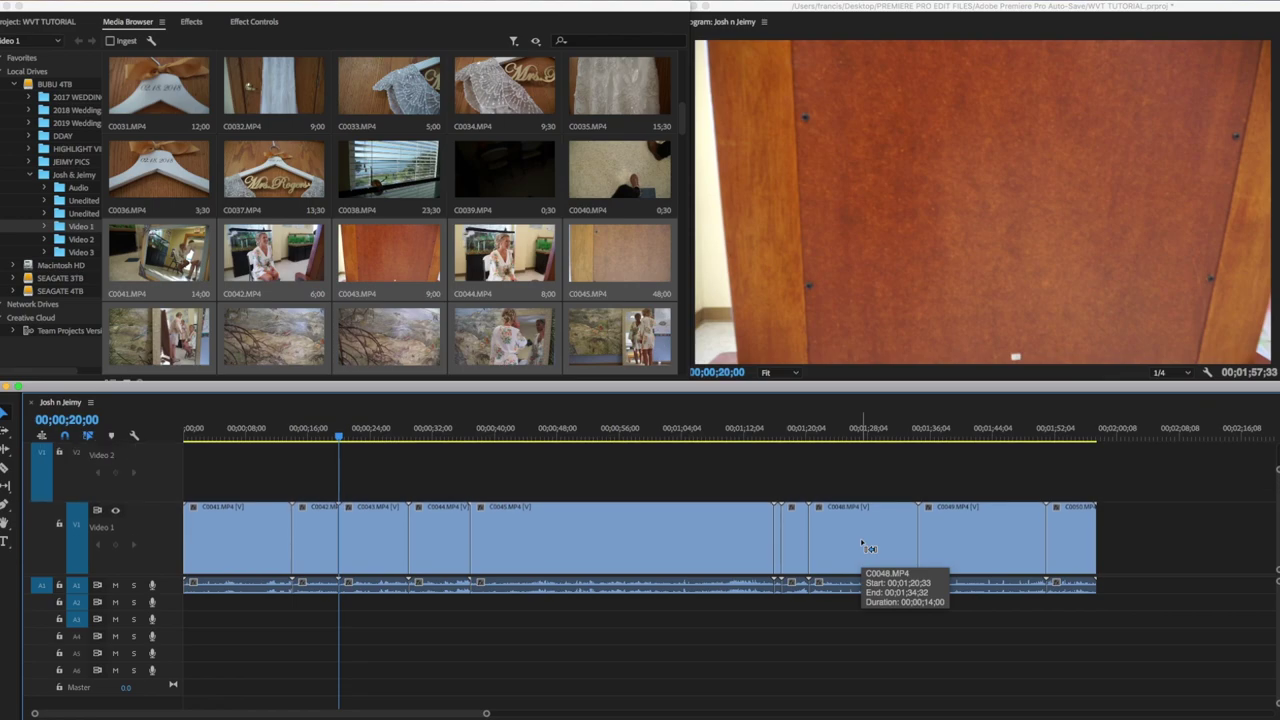
key("super+minus")
key("super+minus")
key("super+minus")
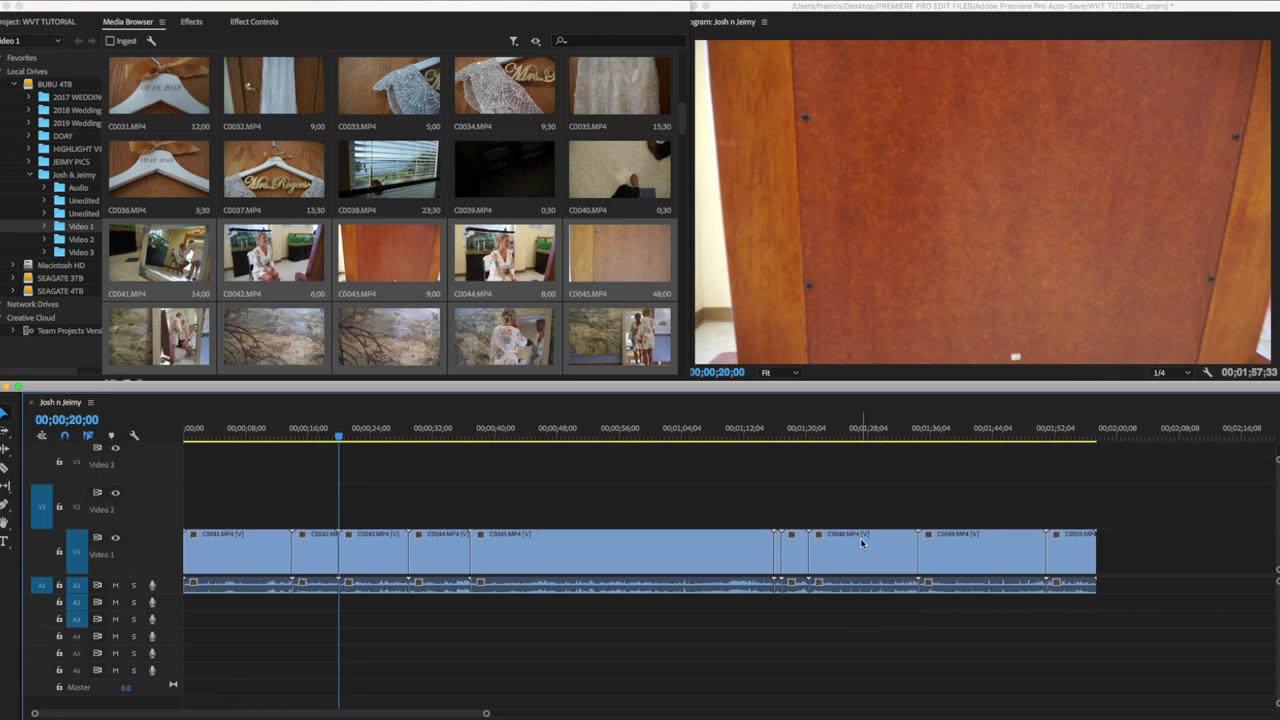
Repeatedly shrink and enlarge audio track heights with Option+− and Option+=, leaving Audio 1 waveforms taller
key("alt+minus")
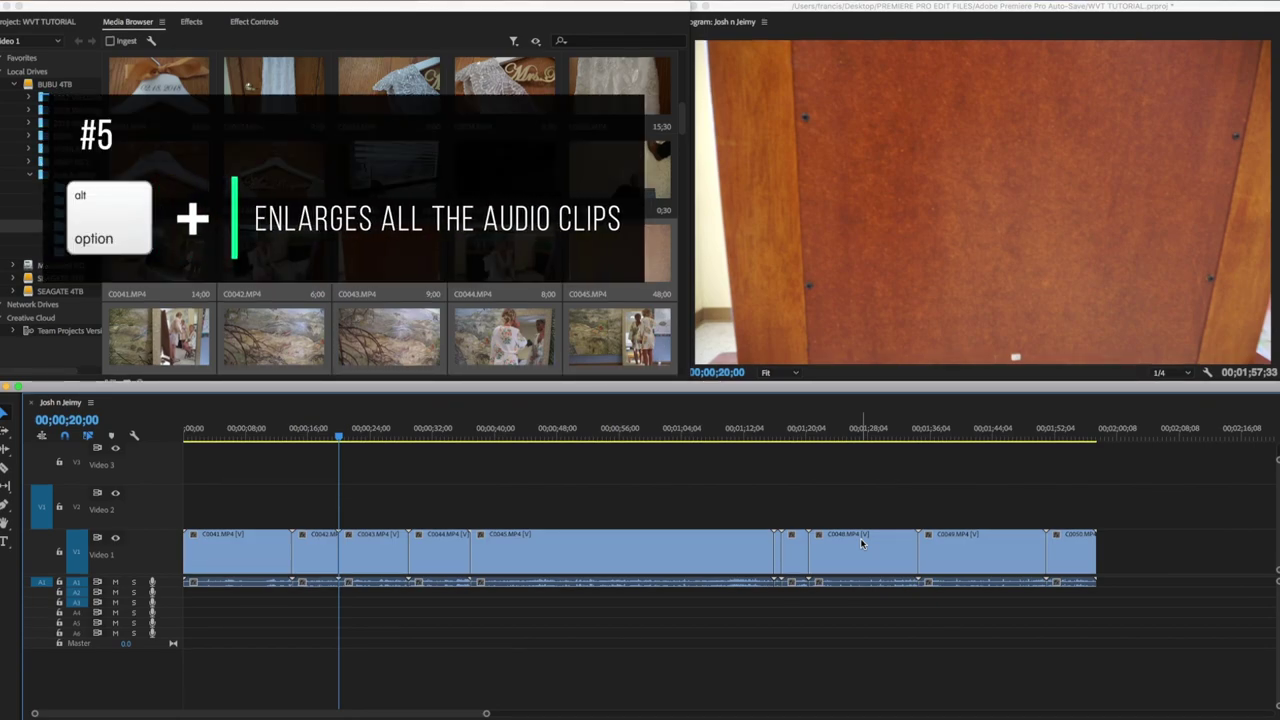
key("alt+equal")
key("alt+equal")
key("alt+equal")
key("alt+equal")
key("alt+equal")
key("alt+equal")
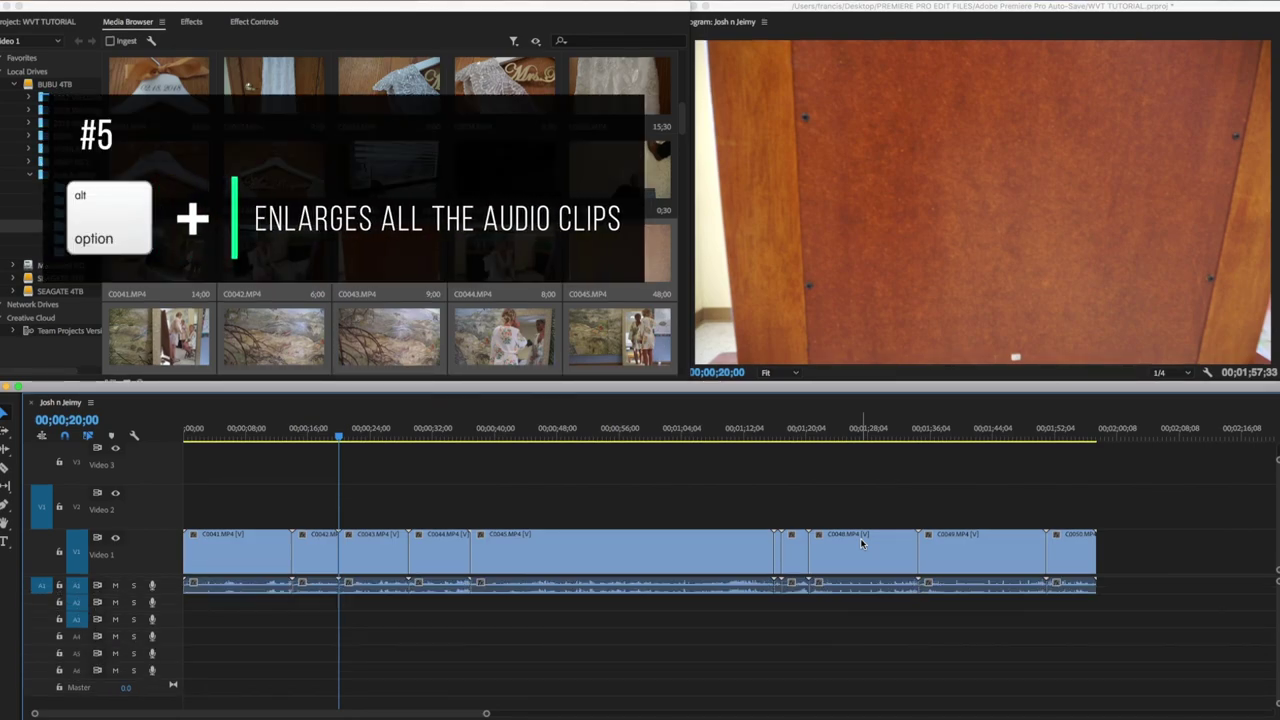
key("alt+equal")
key("alt+equal")
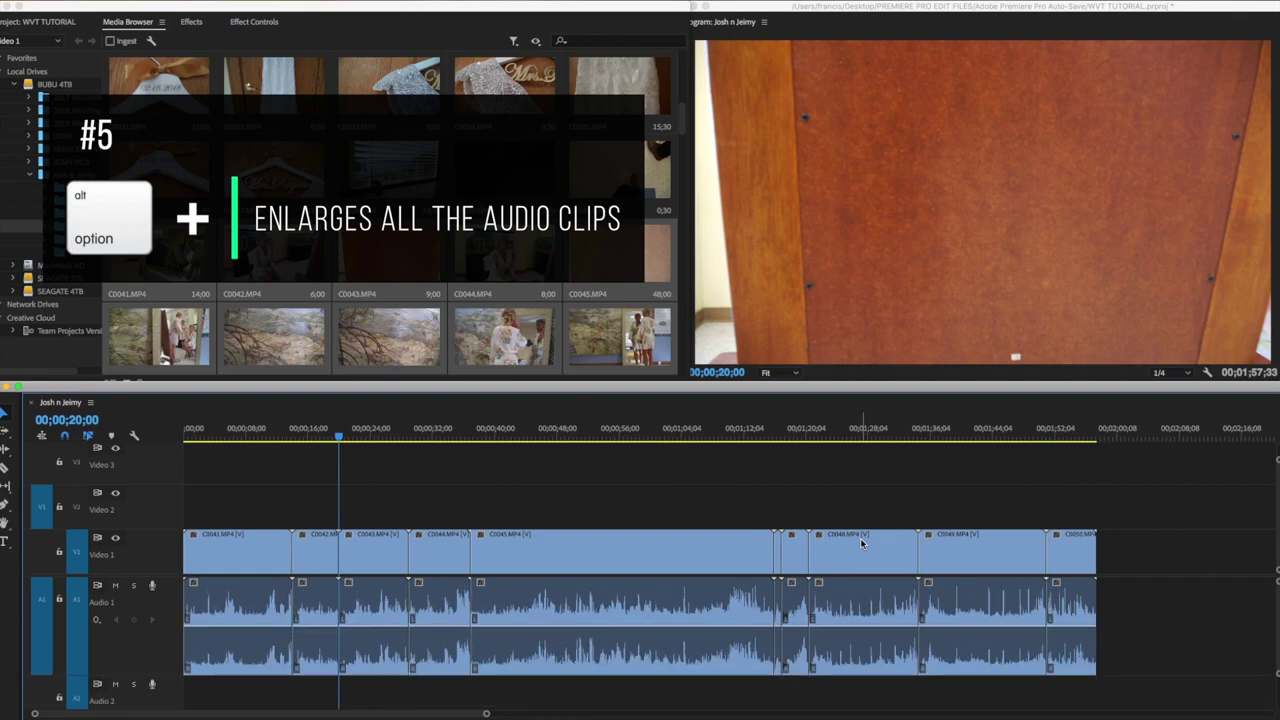
key("alt+equal")
key("alt+equal")
key("alt+equal")
key("alt+minus")
key("alt+minus")
key("alt+minus")
key("alt+minus")
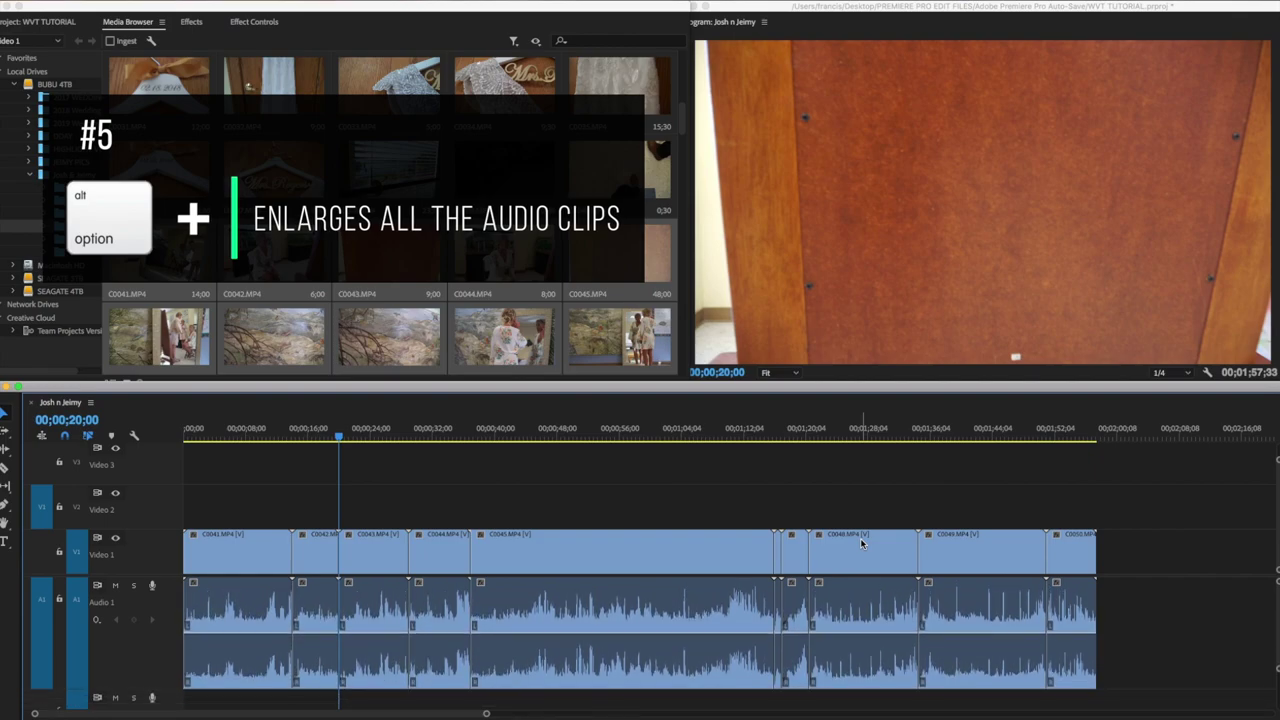
key("alt+minus")
key("alt+minus")
key("alt+minus")
key("alt+minus")
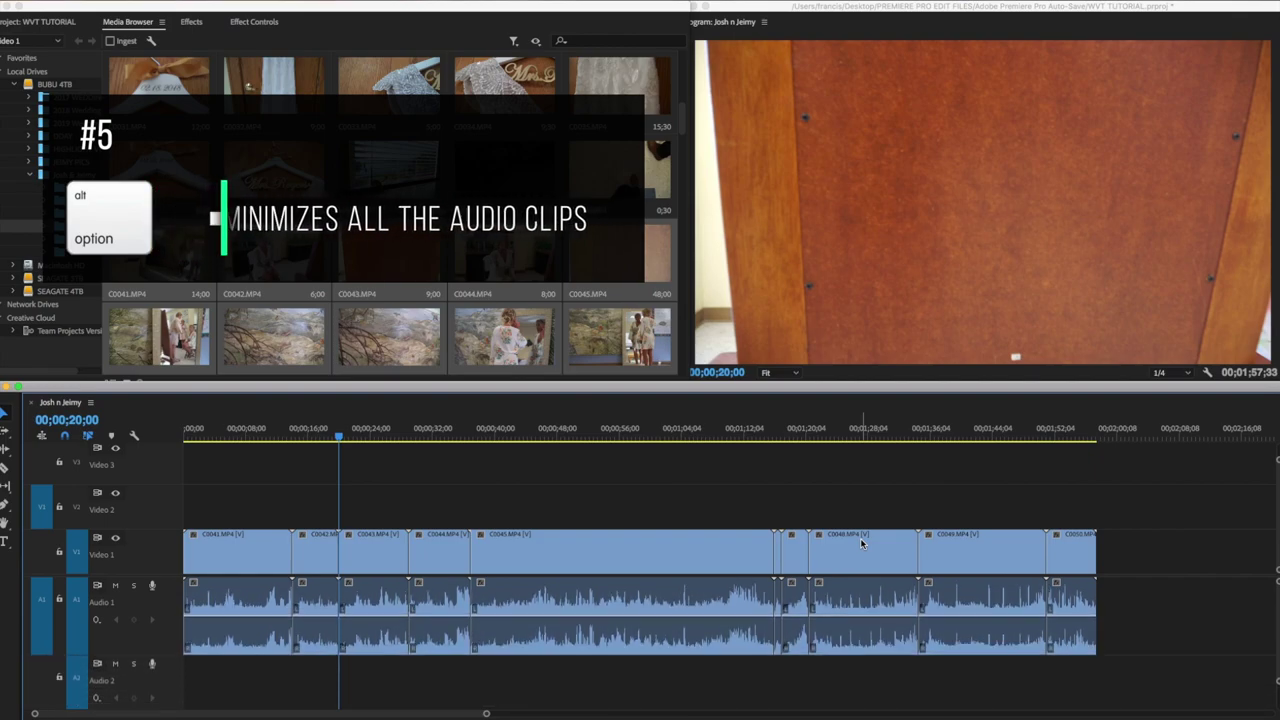
key("alt+minus")
key("alt+minus")
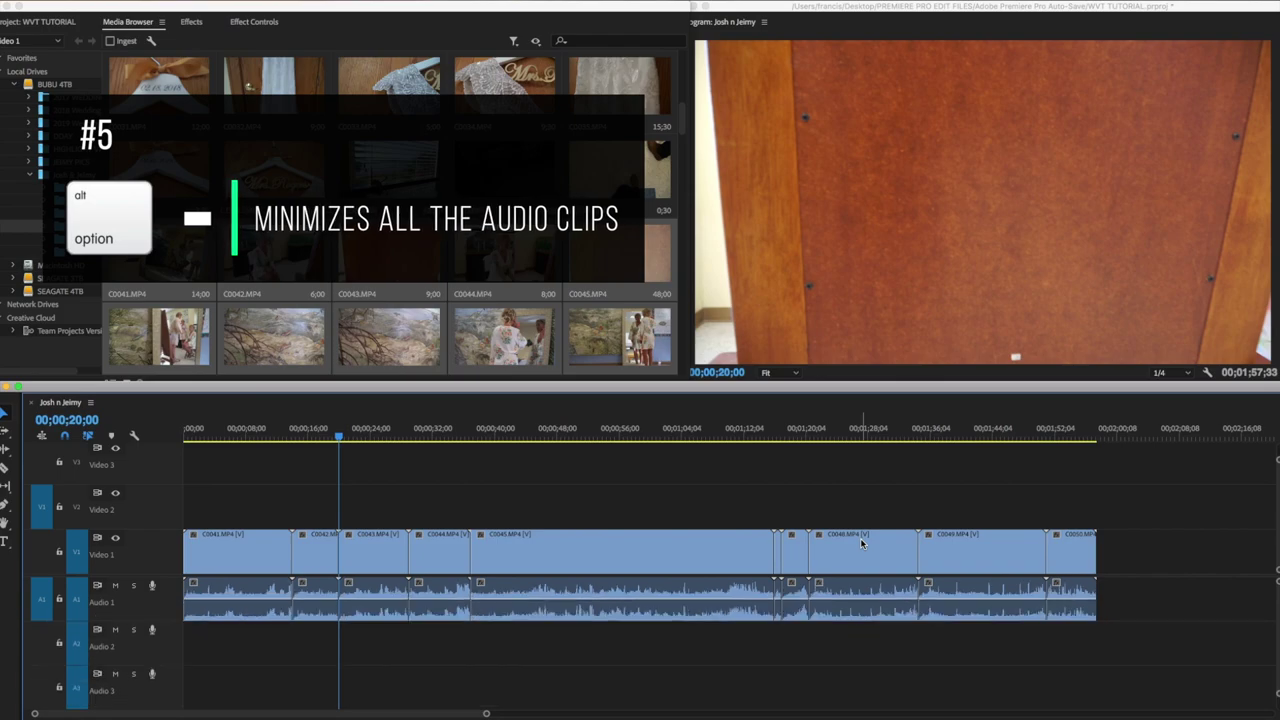
key("alt+equal")
key("alt+equal")
key("alt+equal")
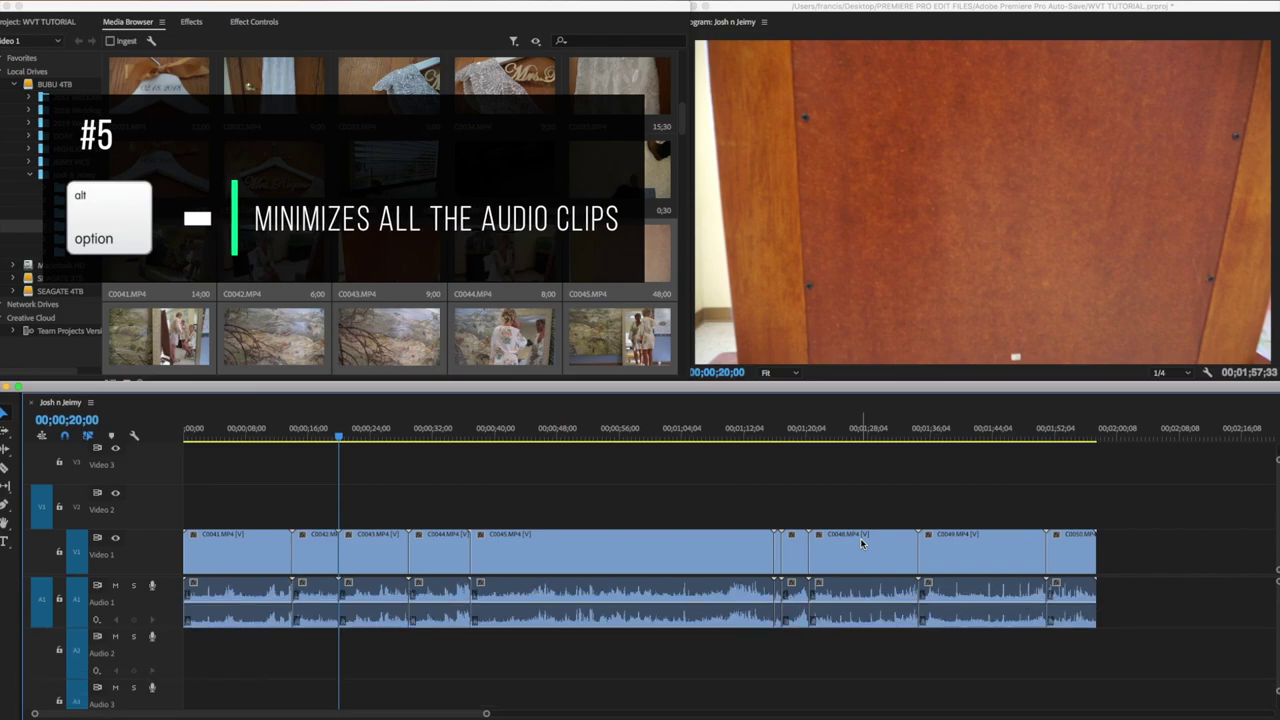
key("alt+minus")
key("alt+minus")
key("alt+equal")
key("alt+equal")
key("alt+minus")
key("alt+minus")
key("alt+minus")
key("alt+minus")
key("alt+minus")
key("alt+equal")
key("alt+equal")
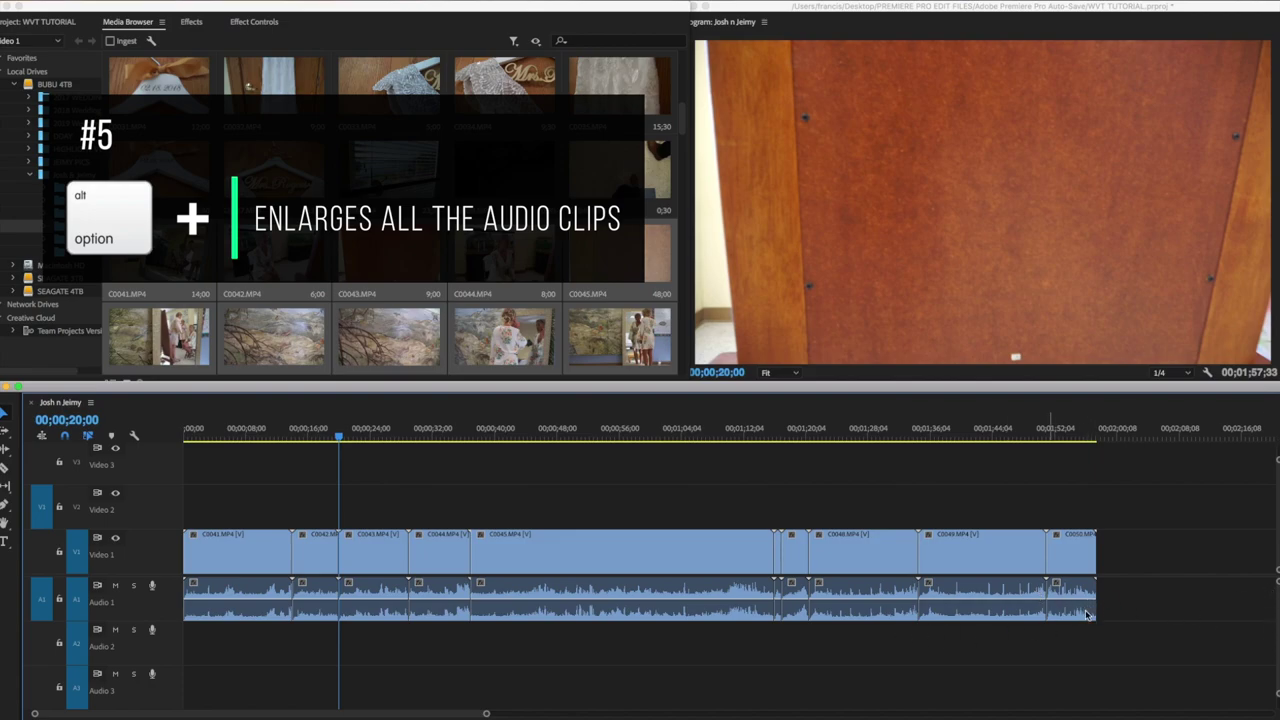
Move clips C0045 onward to Audio 2 and Video 2, then deselect them
left_click_drag(1129, 611, 666, 614)
left_click_drag(549, 620, 556, 648)
left_click_drag(557, 543, 268, 516)
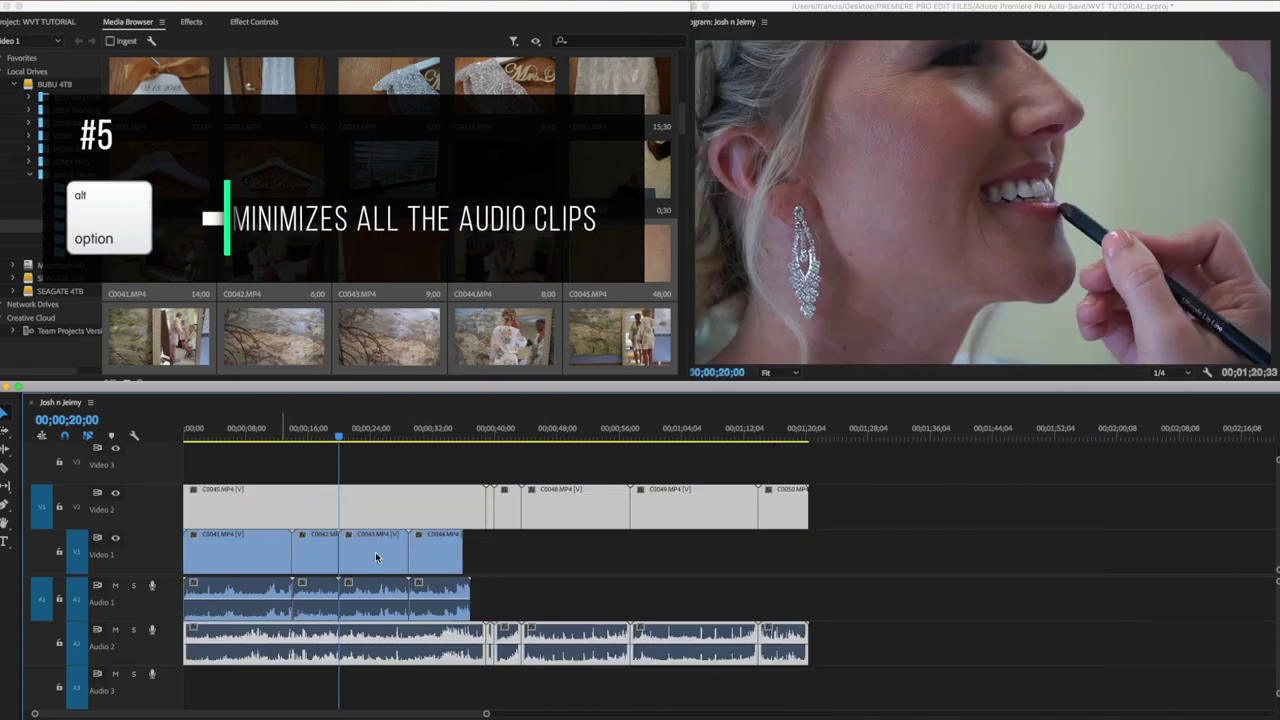
left_click(367, 467)
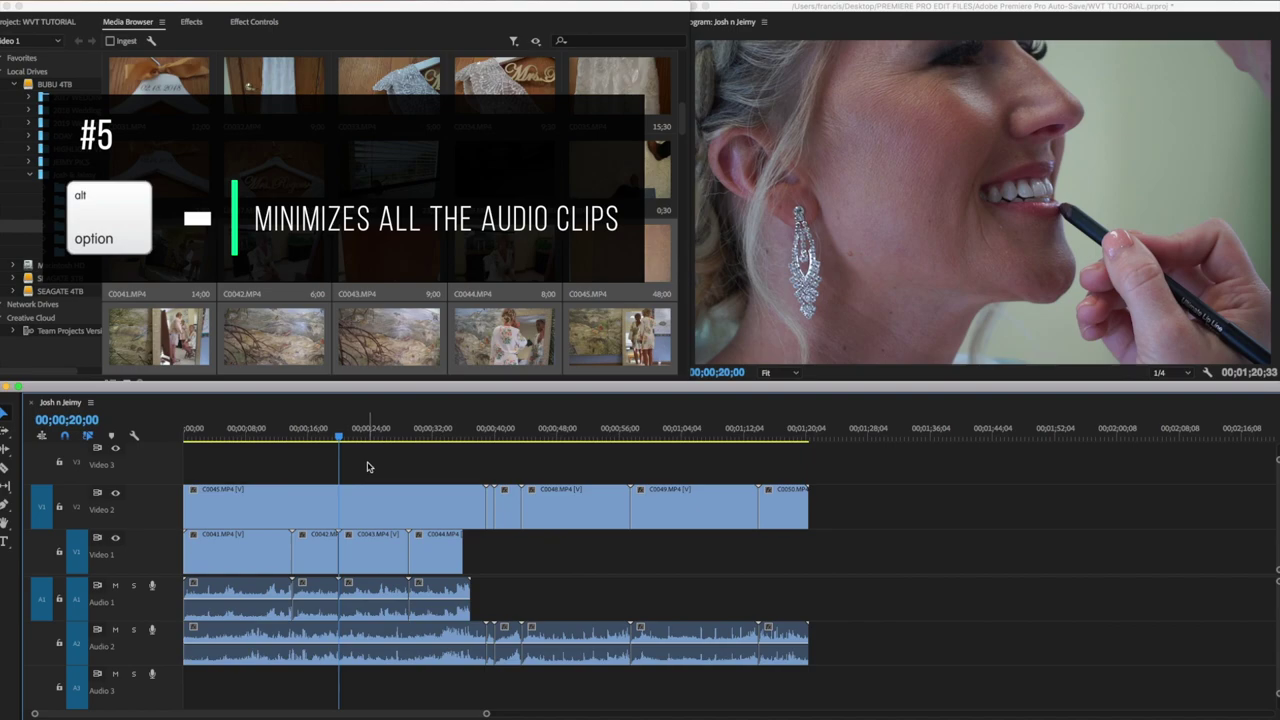
Shrink and re-enlarge the audio track heights with Option+− and Option+=
key("alt+minus")
key("alt+minus")
key("alt+minus")
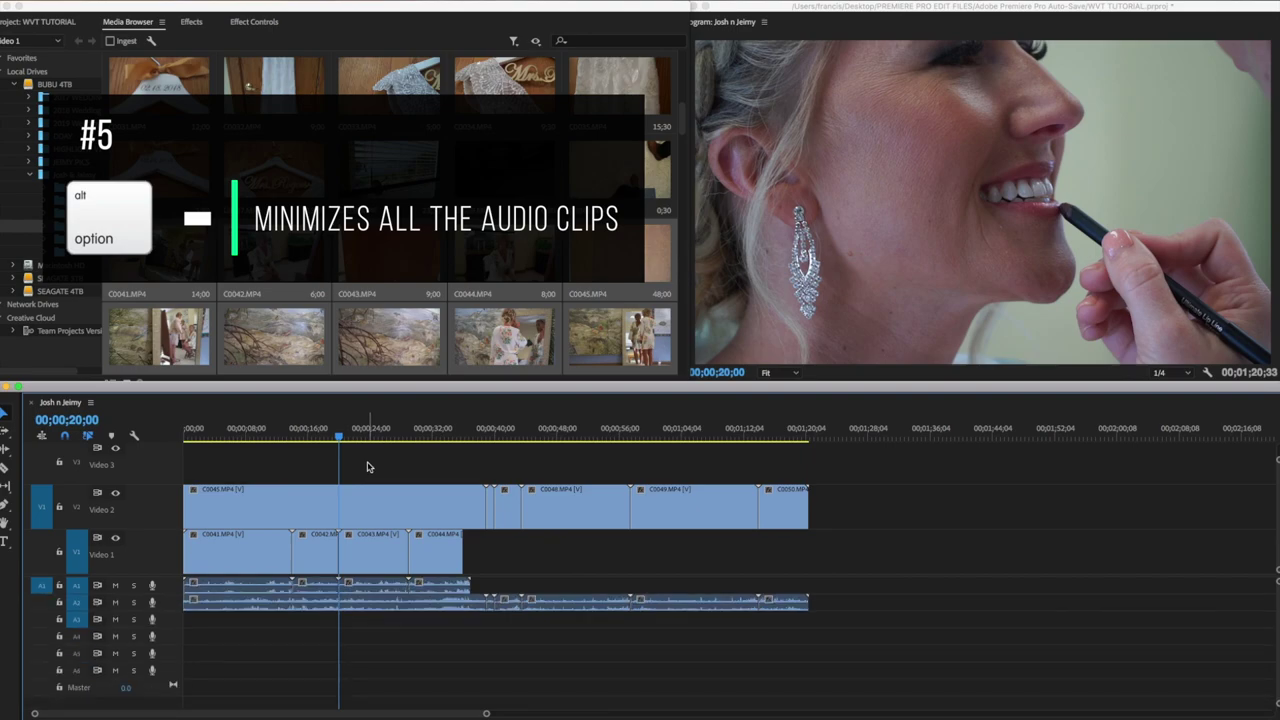
key("alt+minus")
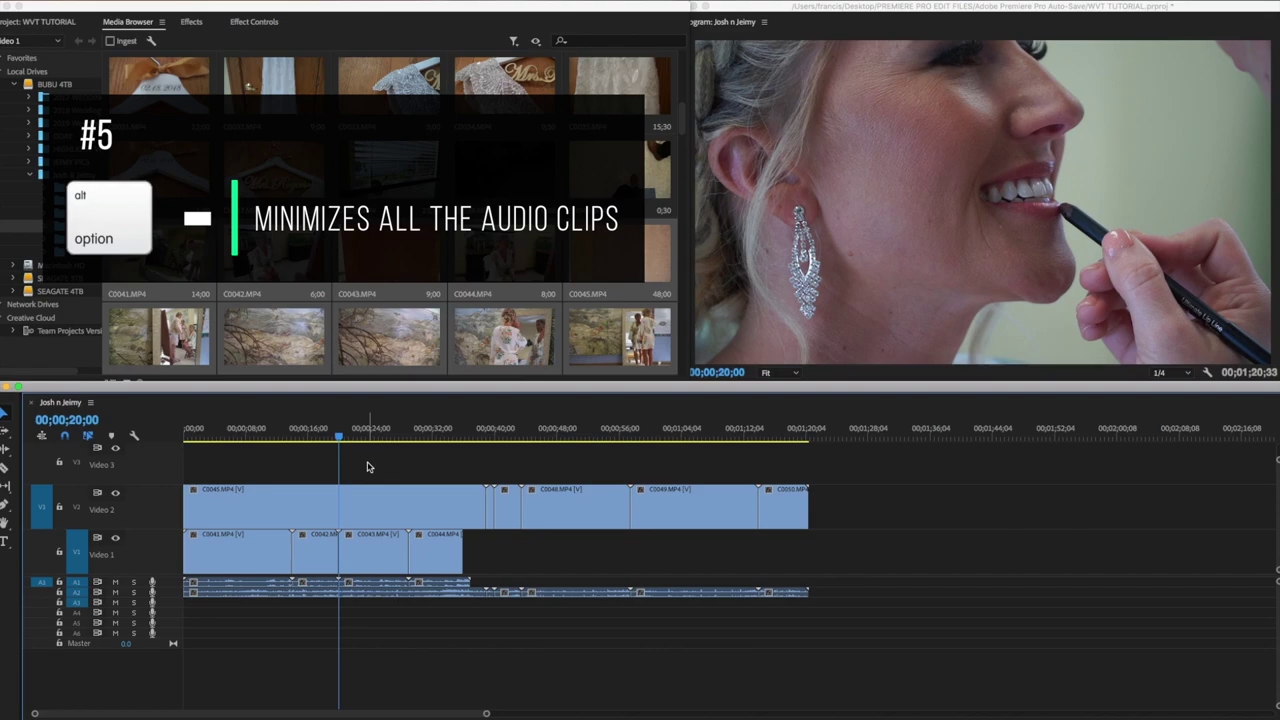
key("alt+equal")
key("alt+equal")
key("alt+equal")
key("alt+equal")
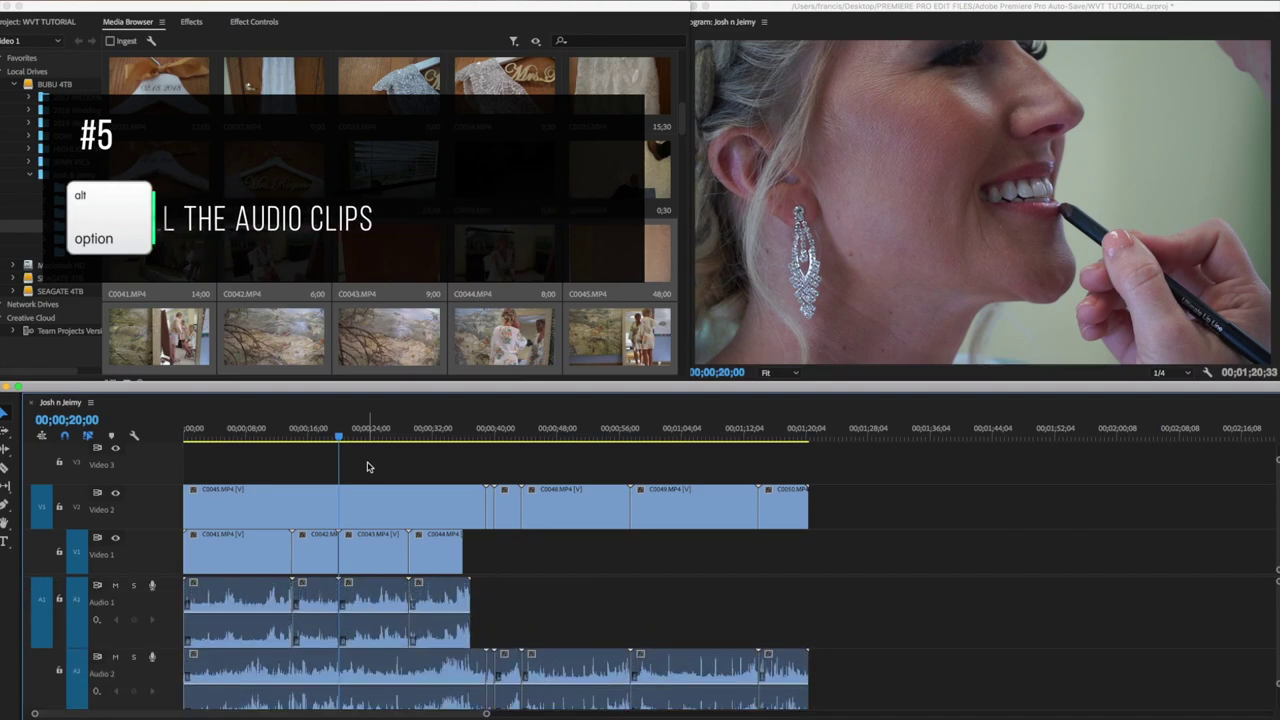
key("alt+minus")
key("alt+minus")
key("alt+minus")
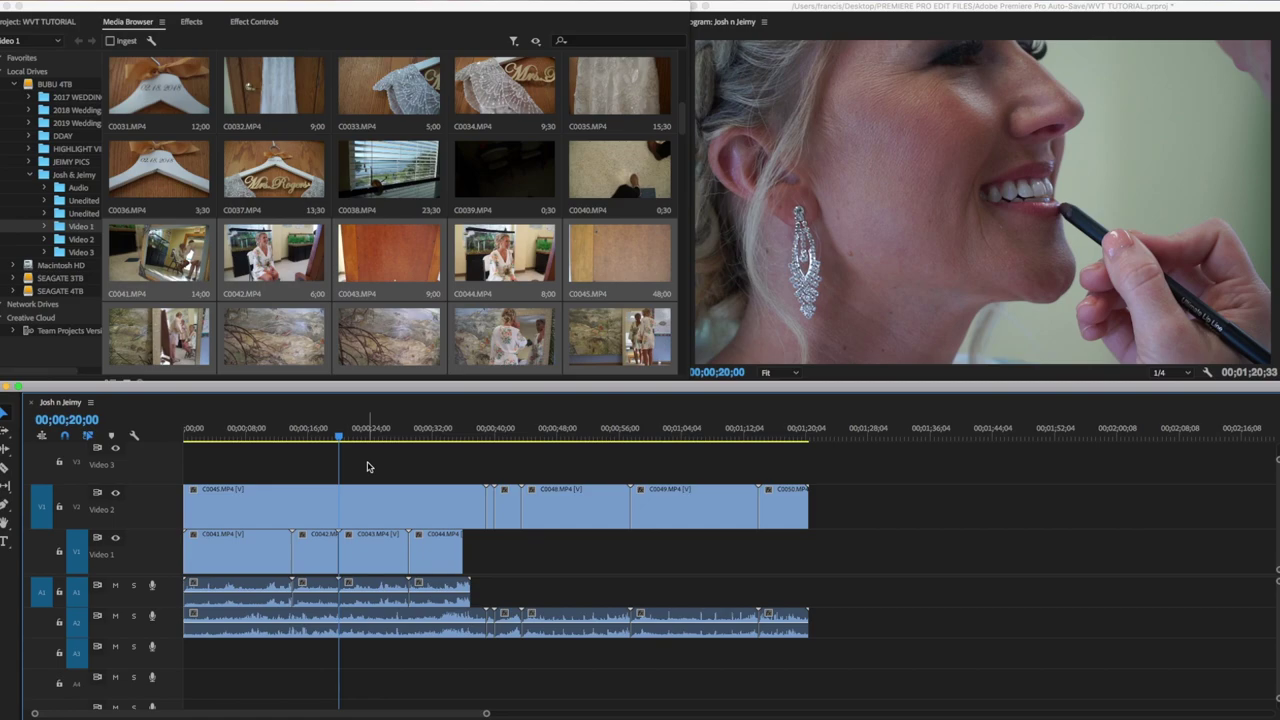
Shorten the video tracks so V3 and V4 show, then fit the whole sequence with \
key("super+minus")
key("super+minus")
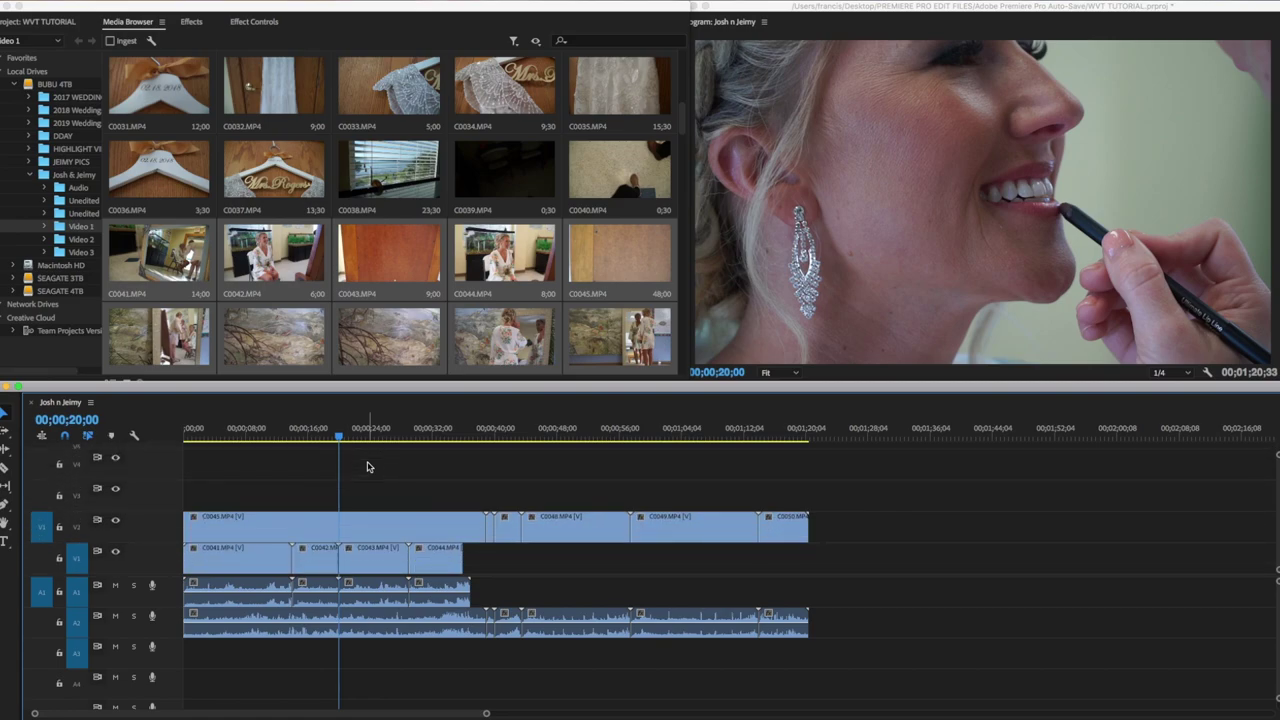
key("super+equal")
key("super+equal")
key("super+equal")
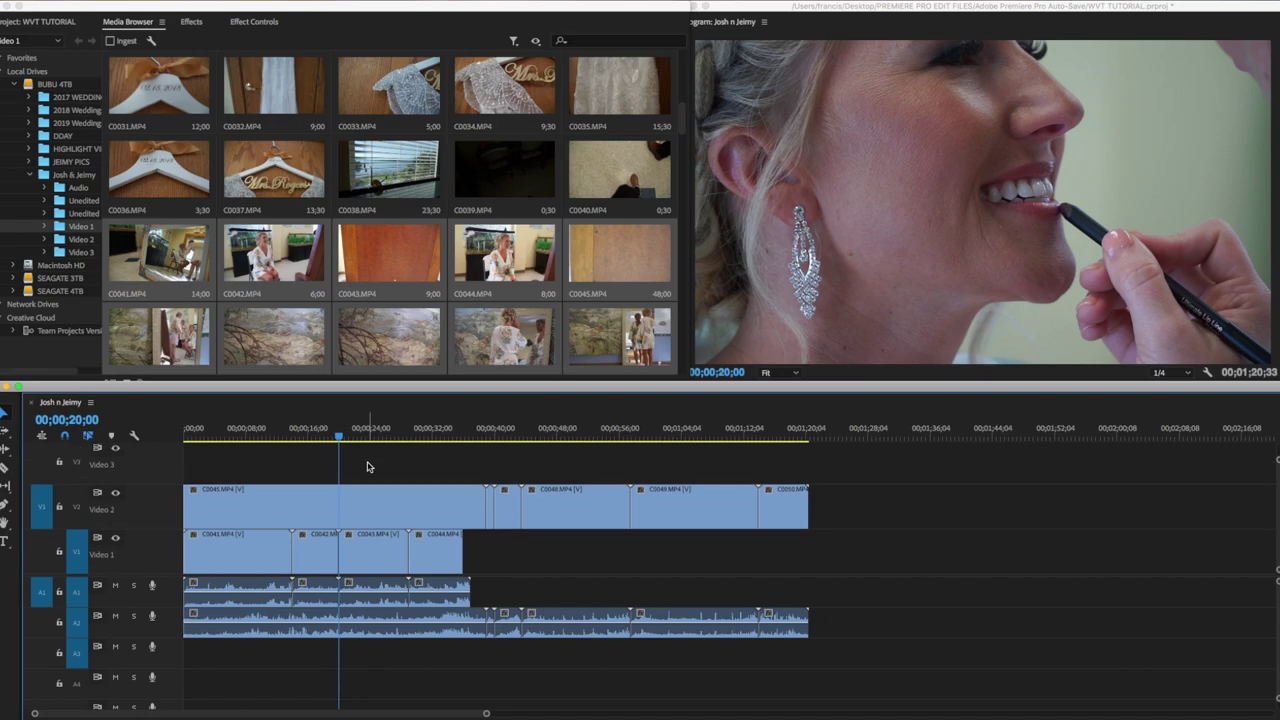
key("super+equal")
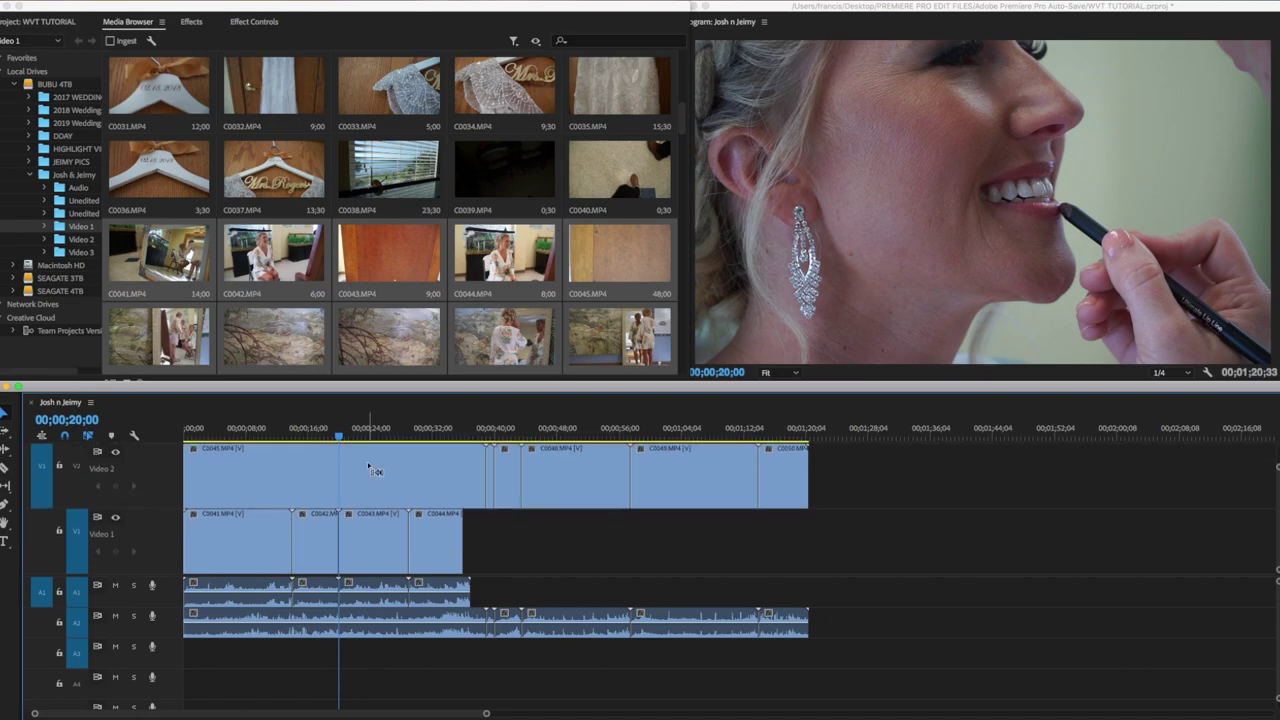
key("super+minus")
key("super+minus")
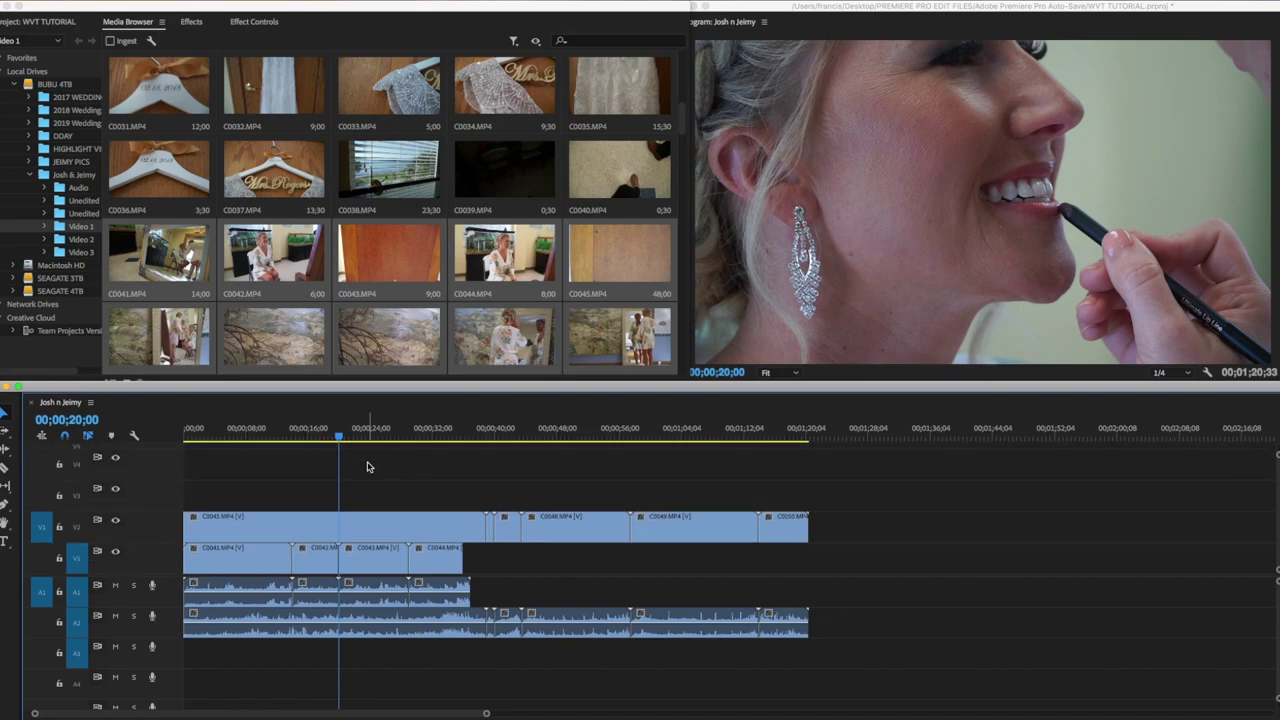
key("super+equal")
key("super+minus")
key("super+minus")
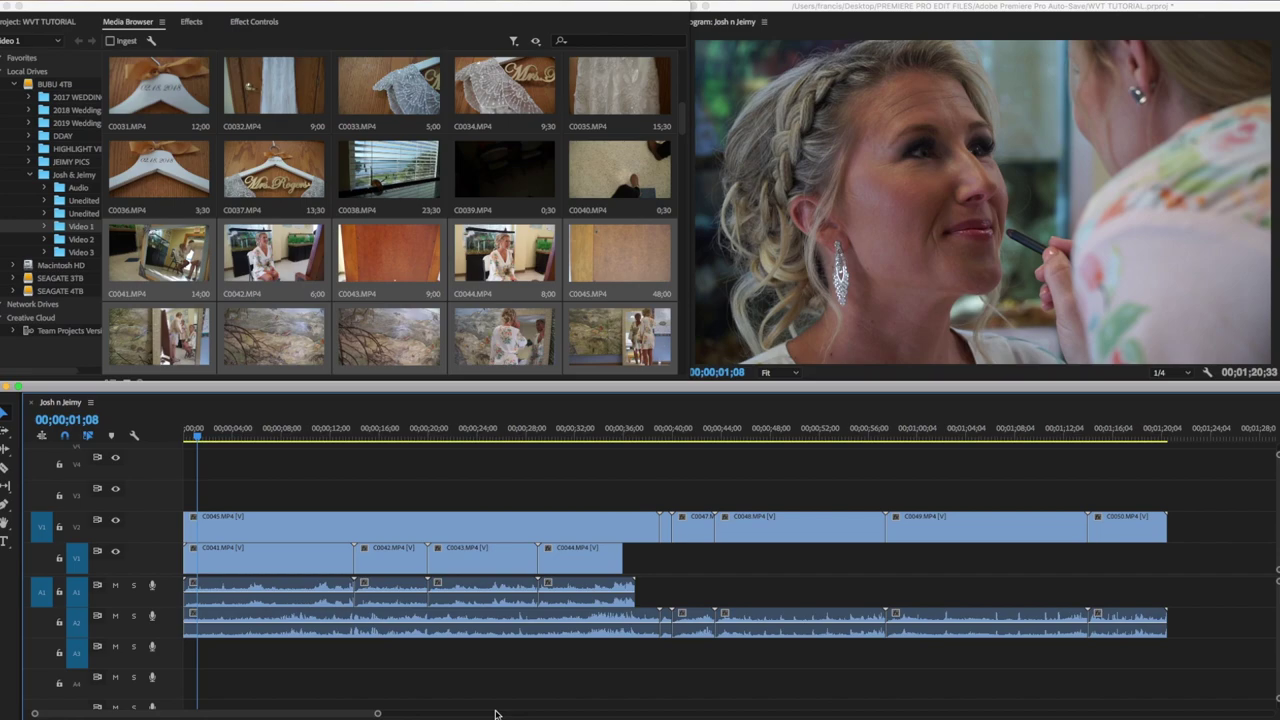
key("backslash")
key("backslash")
key("backslash")
key("backslash")
key("backslash")
key("backslash")
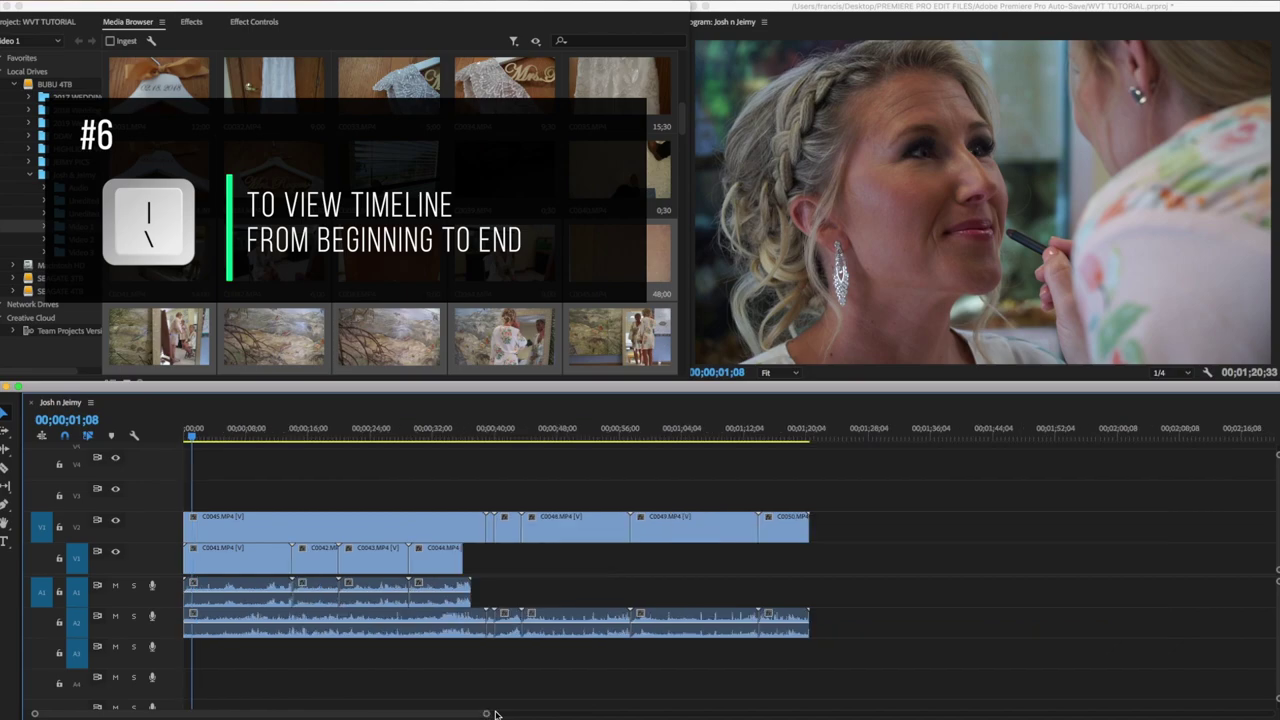
Set the playhead near 00;00;25;33, adjust the zoom bar, then play from 00;00;24;07
left_click(496, 430)
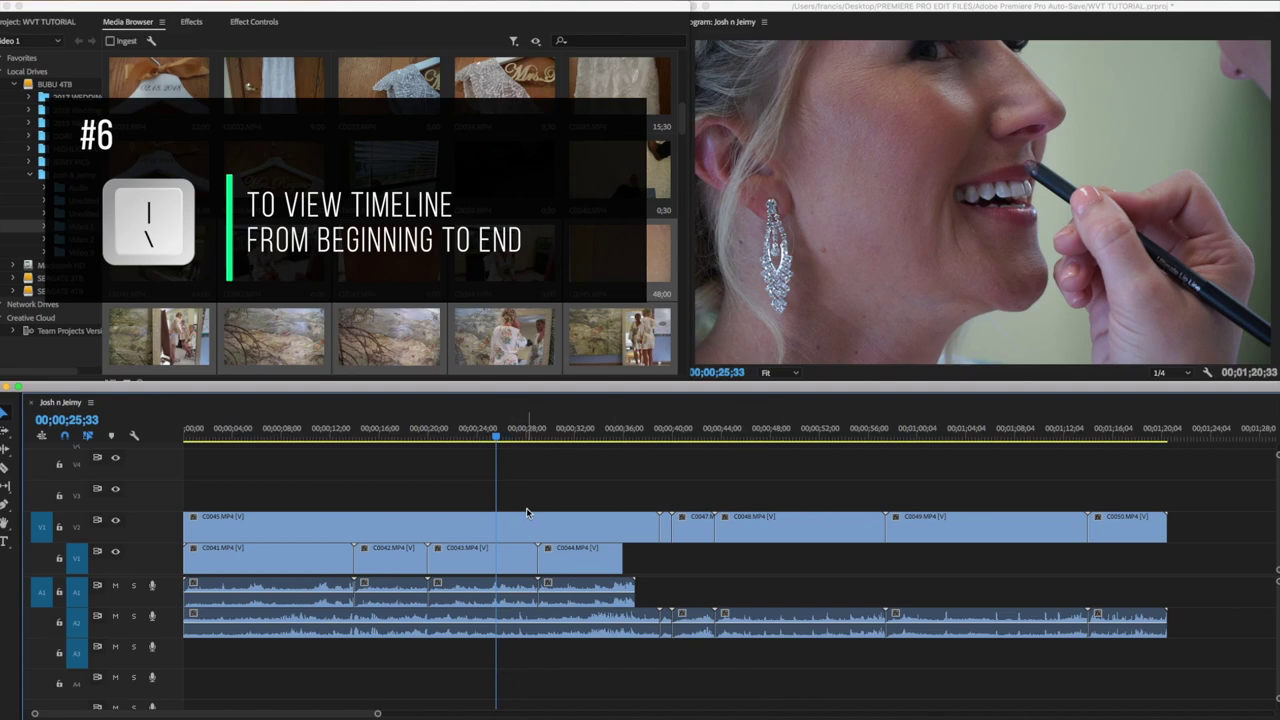
left_click_drag(377, 713, 271, 711)
left_click(650, 428)
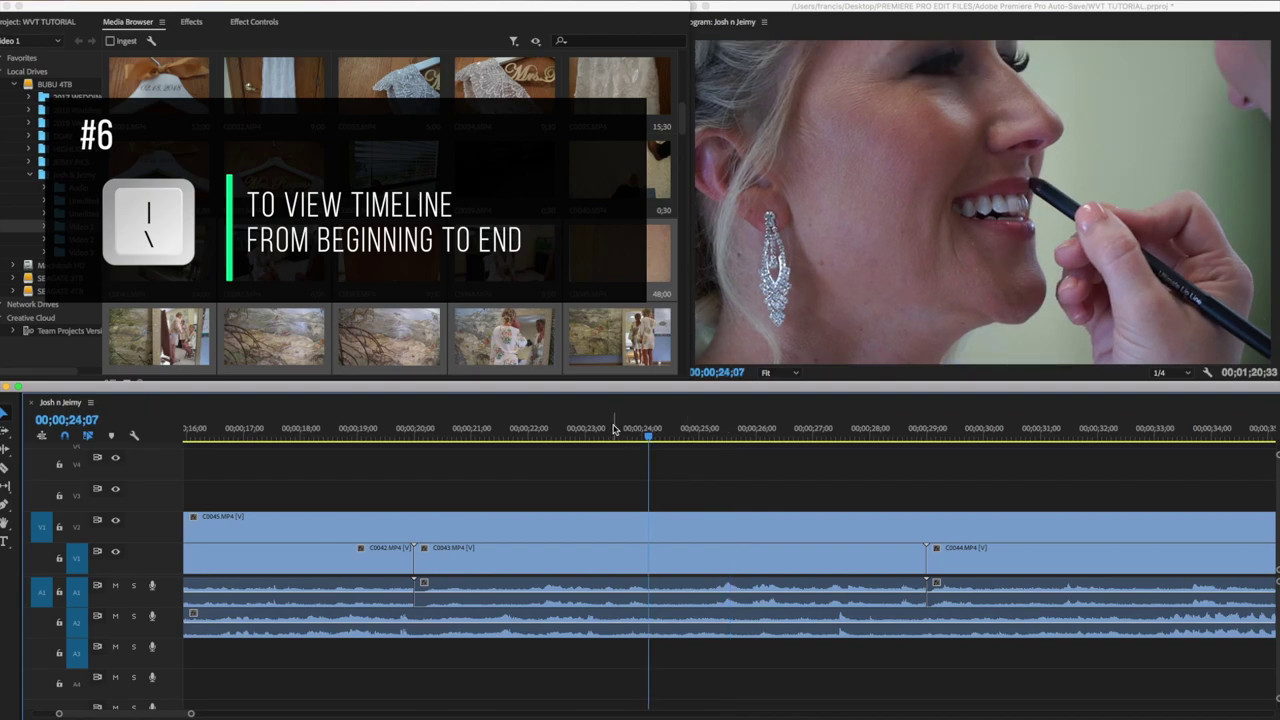
key("space")
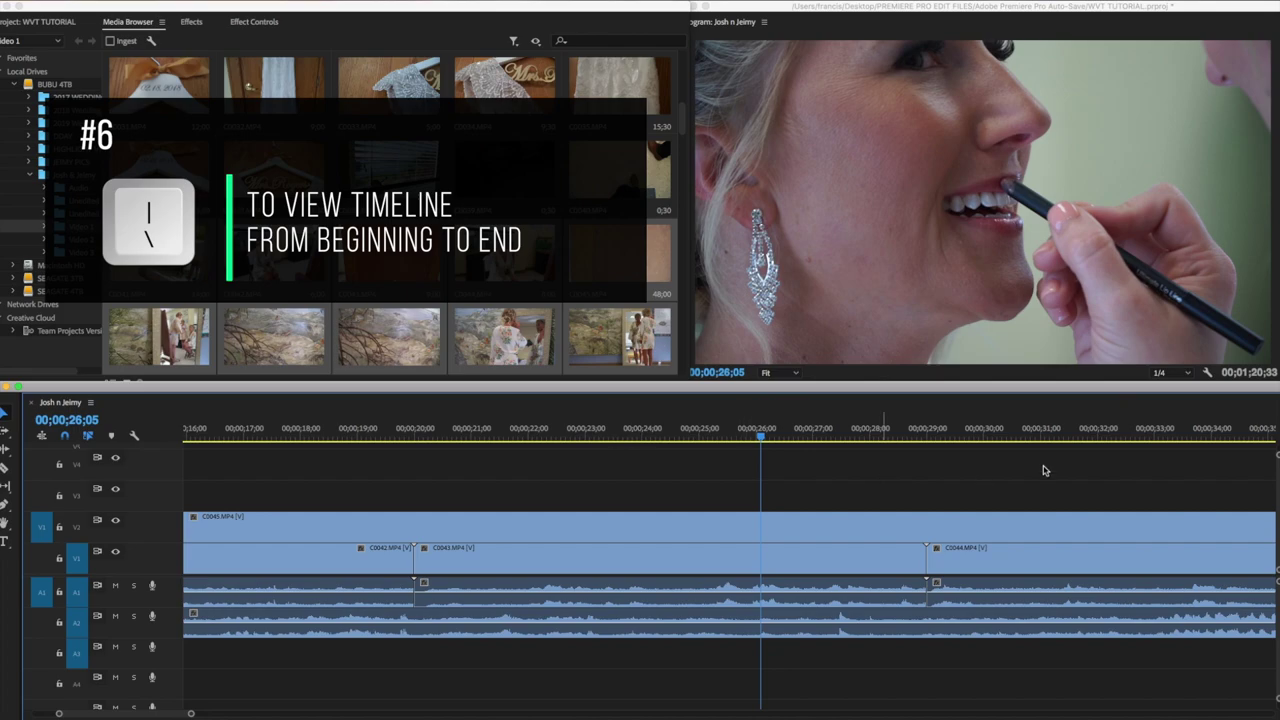
Zoom the timeline out, toggle fit-to-sequence view twice, and reposition the playhead
scroll(615, 660, "right", 3)
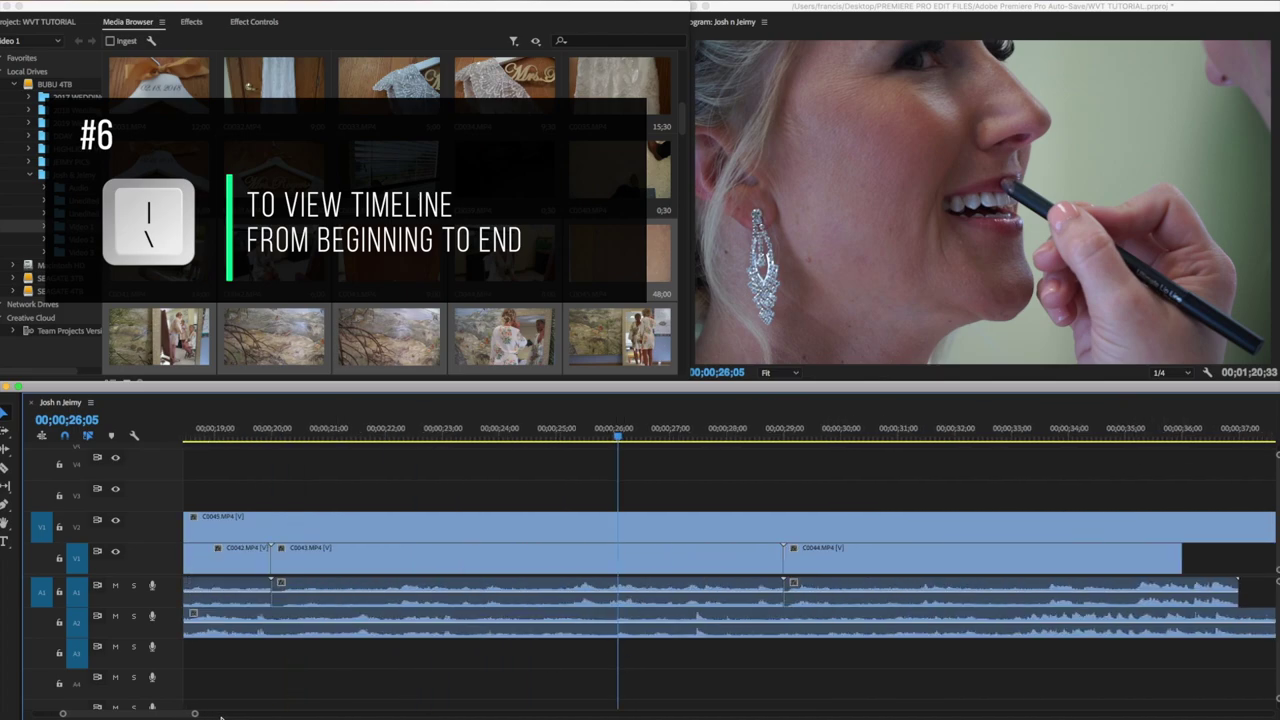
left_click_drag(196, 714, 283, 709)
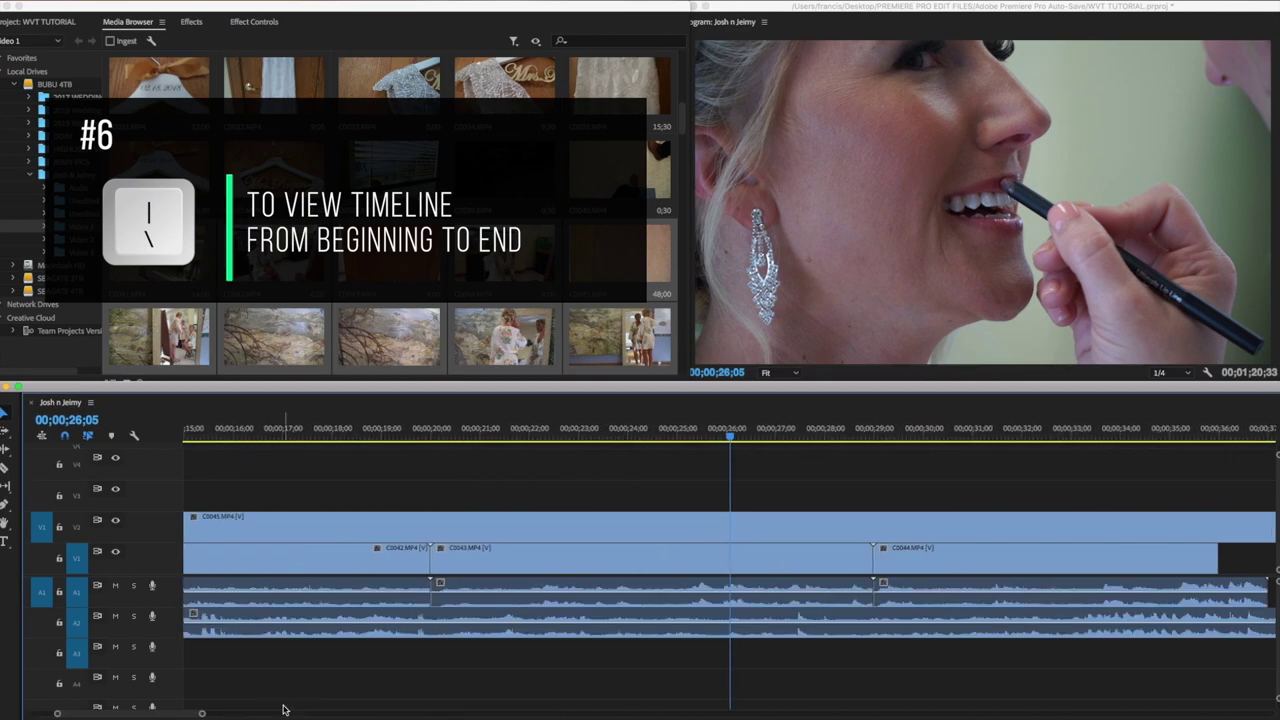
key("backslash")
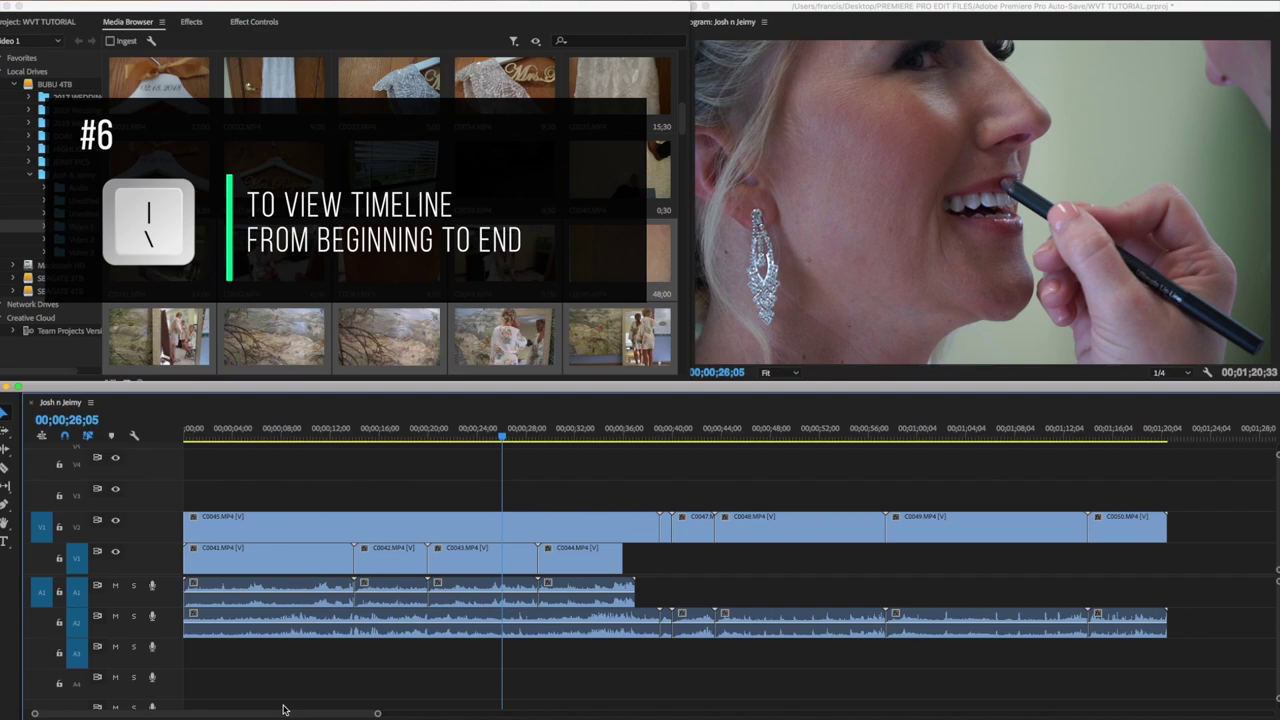
key("backslash")
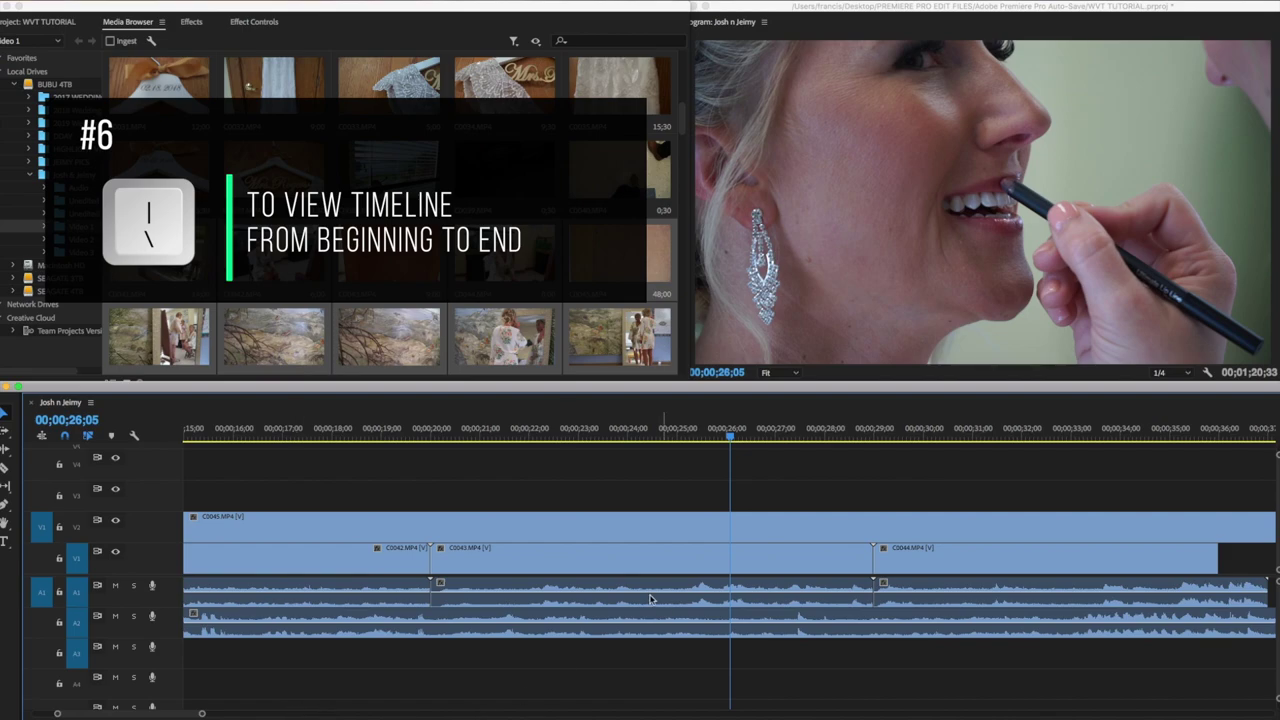
left_click(728, 438)
Move the playhead to about 00;00;16;57, recentre the view, and step back a few frames
left_click(609, 436)
left_click(464, 432)
left_click(280, 428)
key("backslash")
key("backslash")
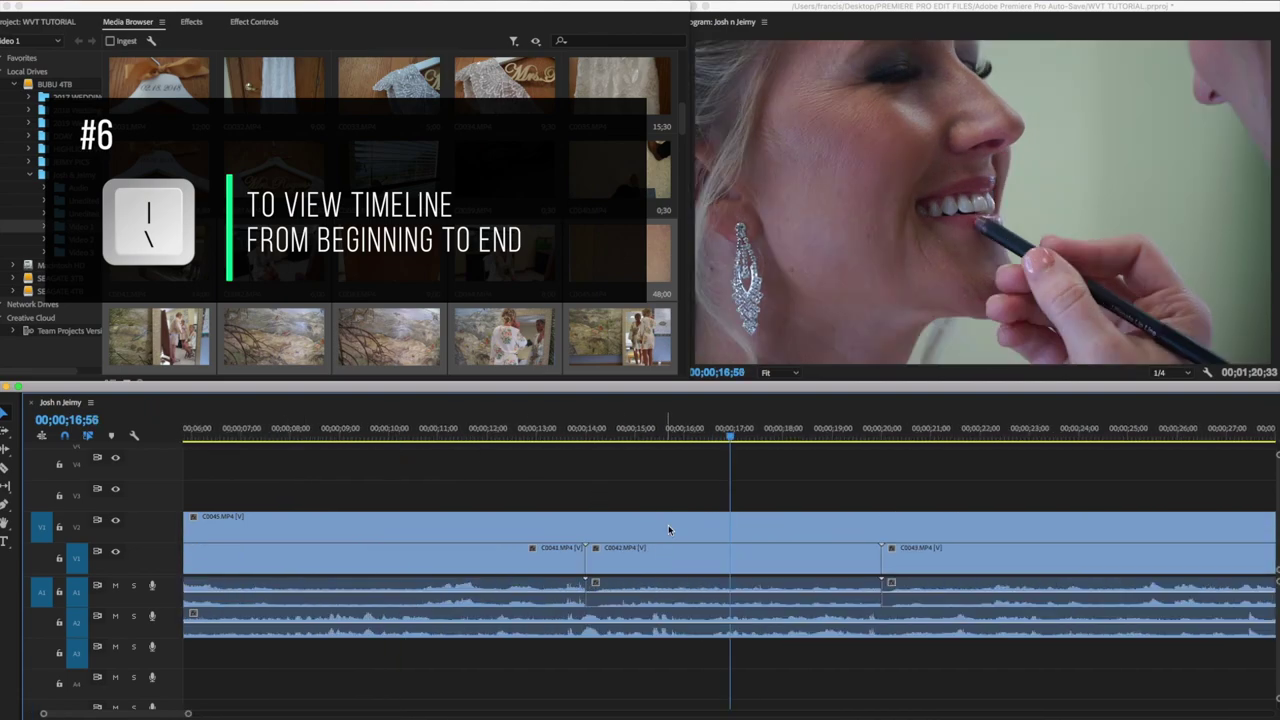
key("Left")
key("Left")
key("Left")
Place the playhead at 00;00;26;40 and show the whole sequence from start to end
left_click(1212, 435)
key("backslash")
key("backslash")
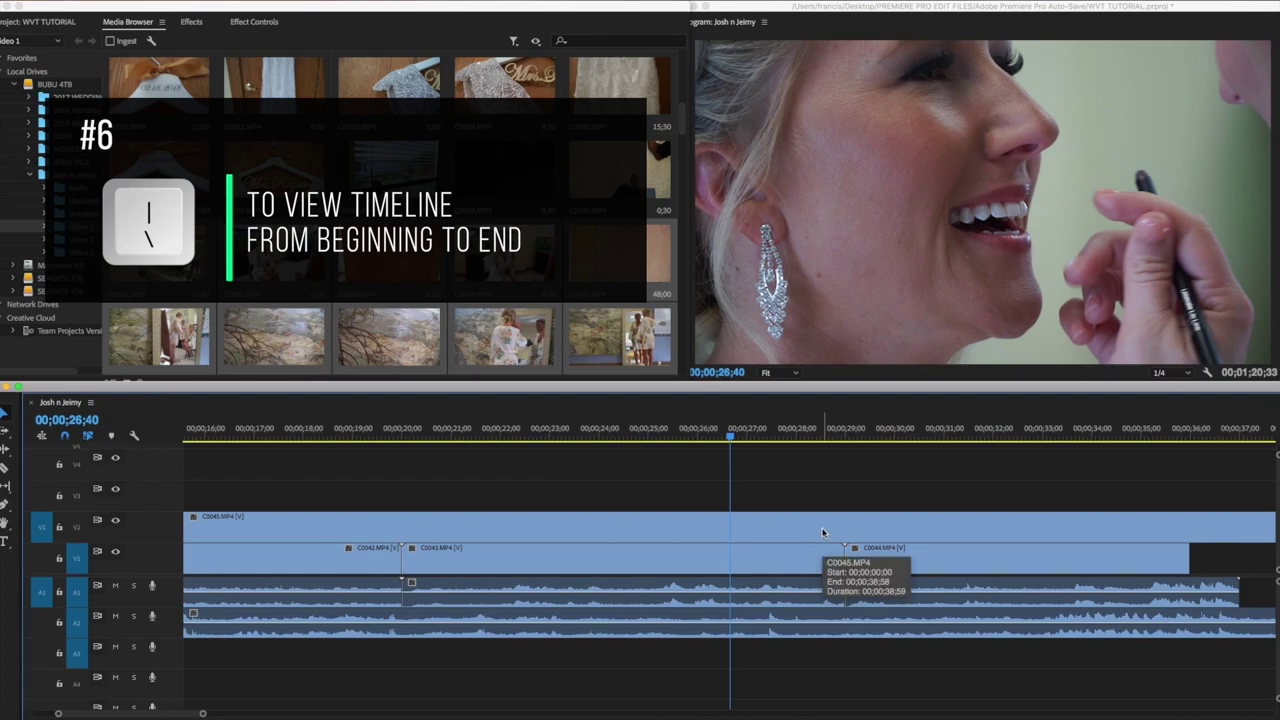
key("backslash")
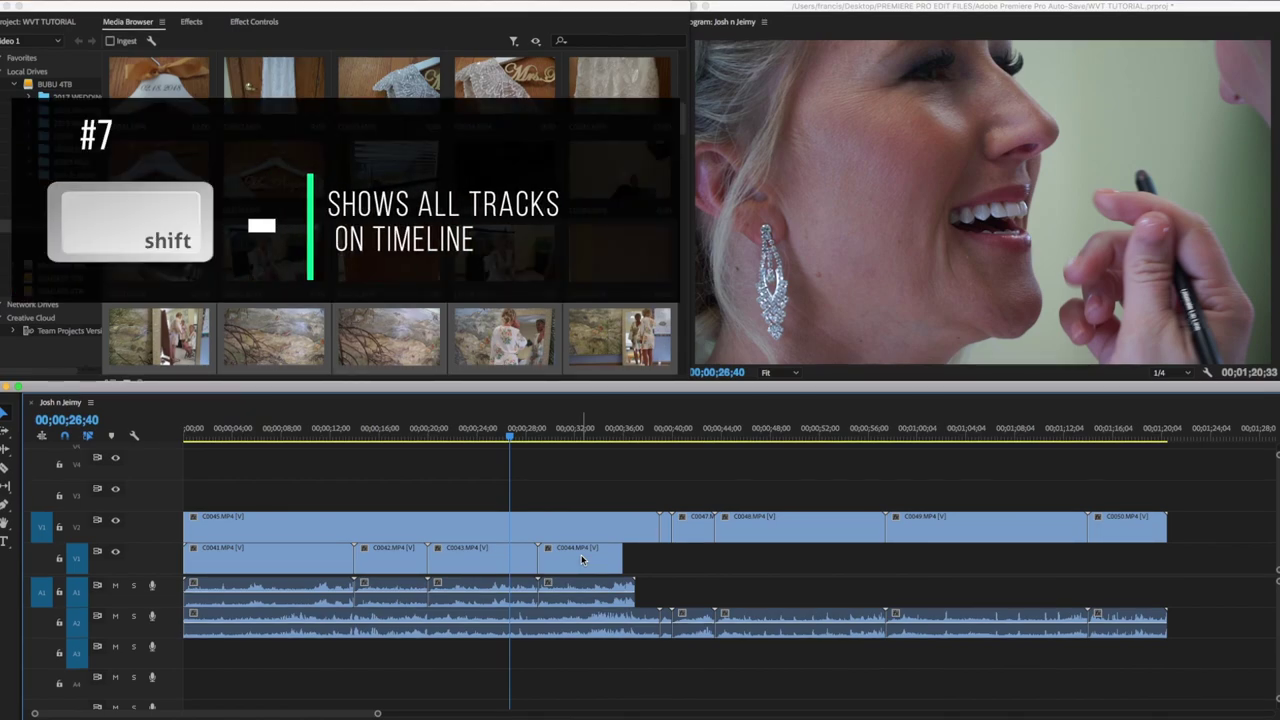
Collapse all track heights with Shift+- so V1–V6, A1–A6 and Master fit on screen
key("shift+minus")
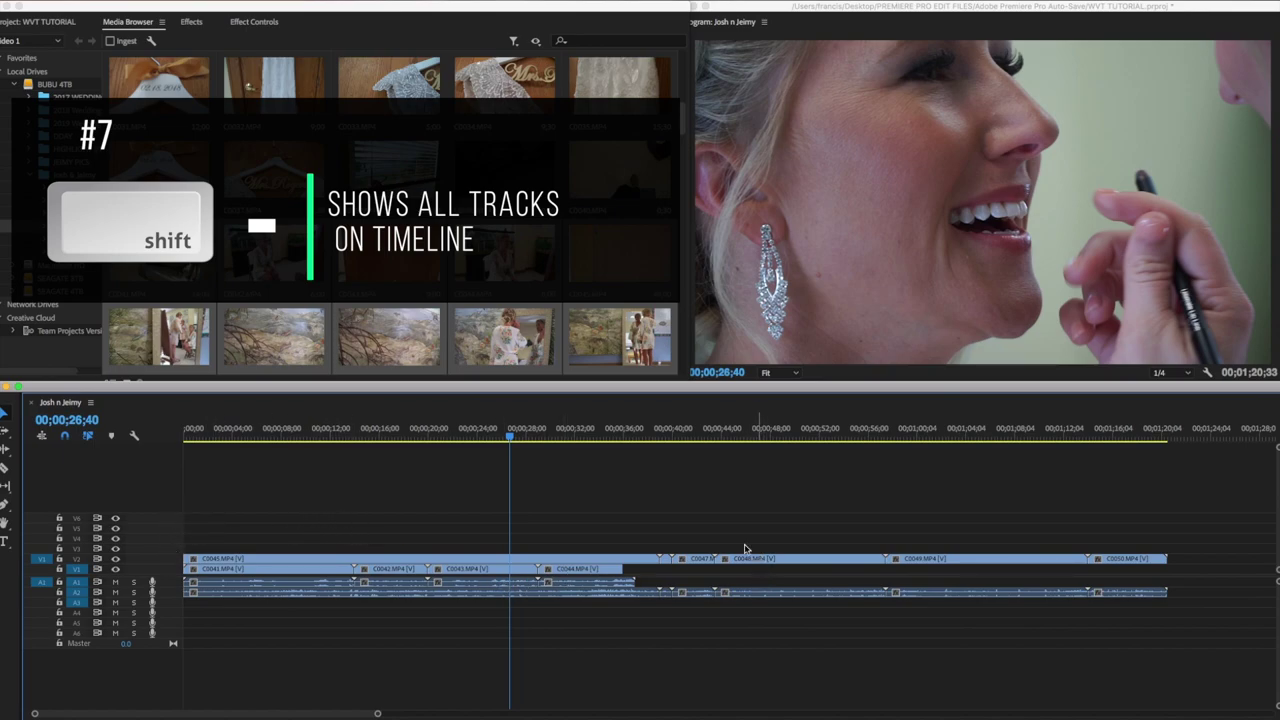
Move clips C0047–C0050 up onto V6, with their audio on A6
left_click_drag(670, 540, 1245, 648)
left_click_drag(705, 558, 699, 518)
left_click_drag(706, 583, 700, 632)
left_click_drag(748, 518, 291, 518)
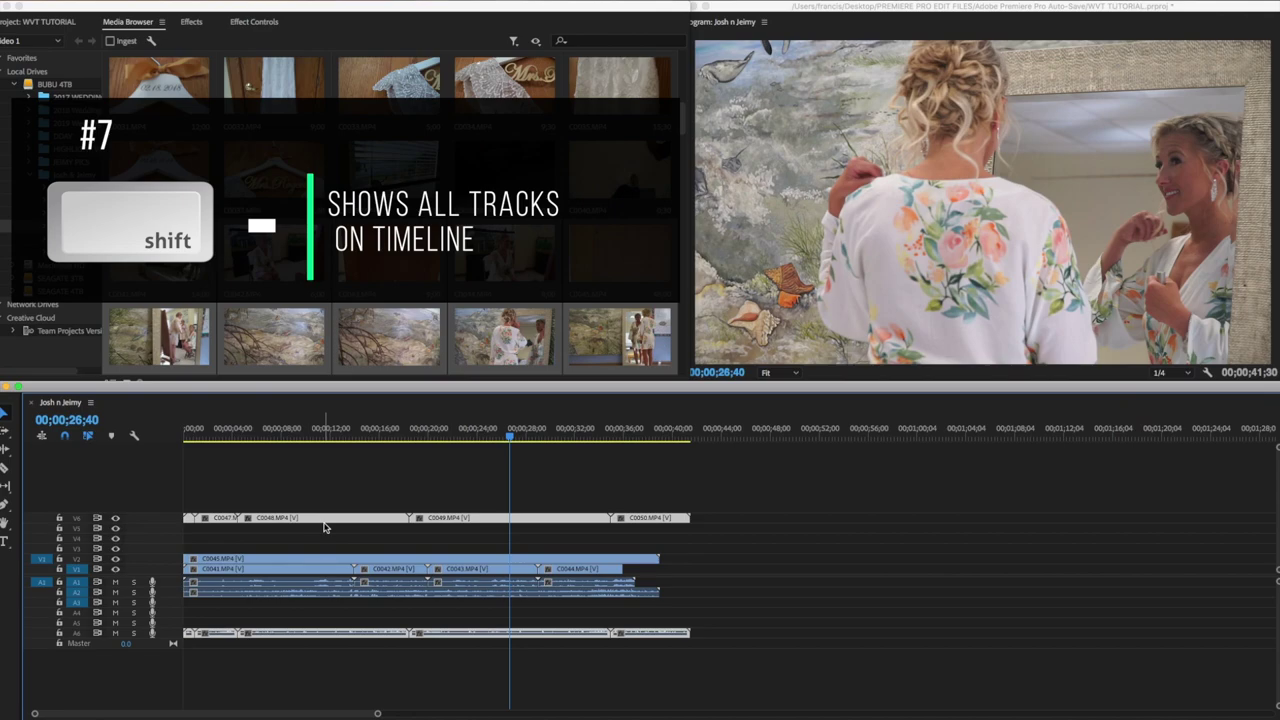
Expand the tracks, fit the sequence to the timeline, and set the playhead to 00;00;23;39
key("shift+equal")
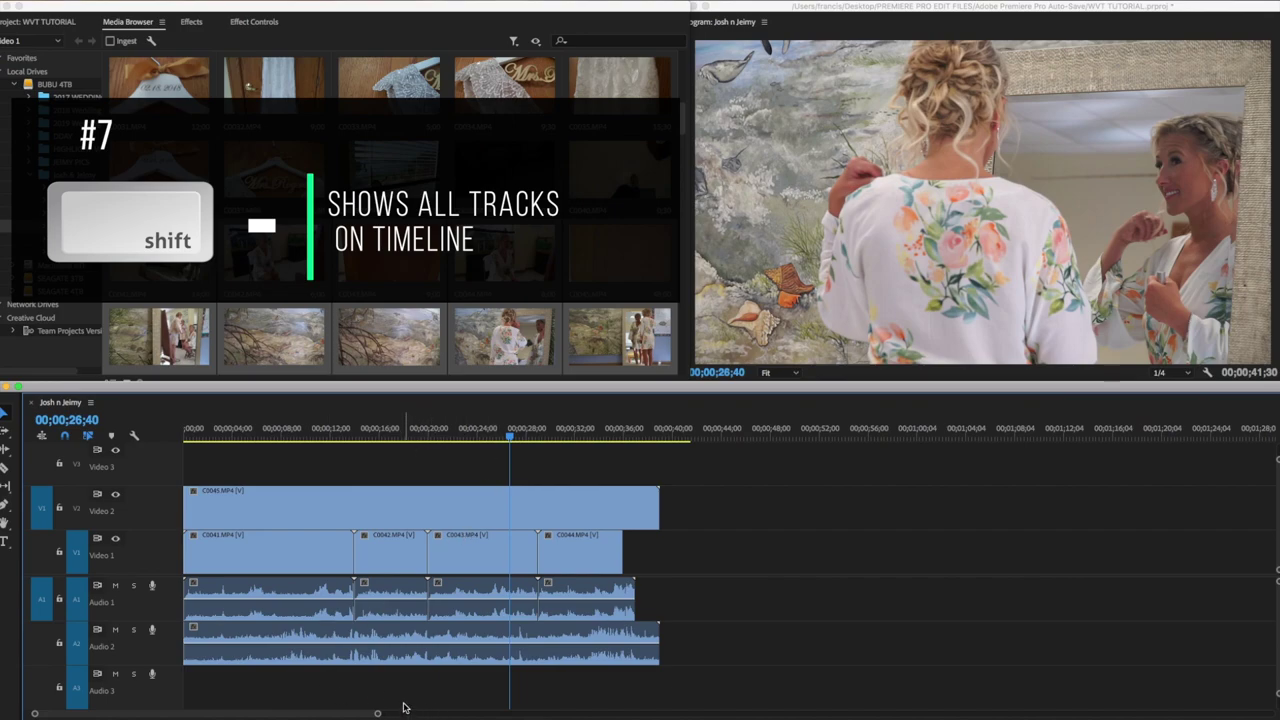
key("backslash")
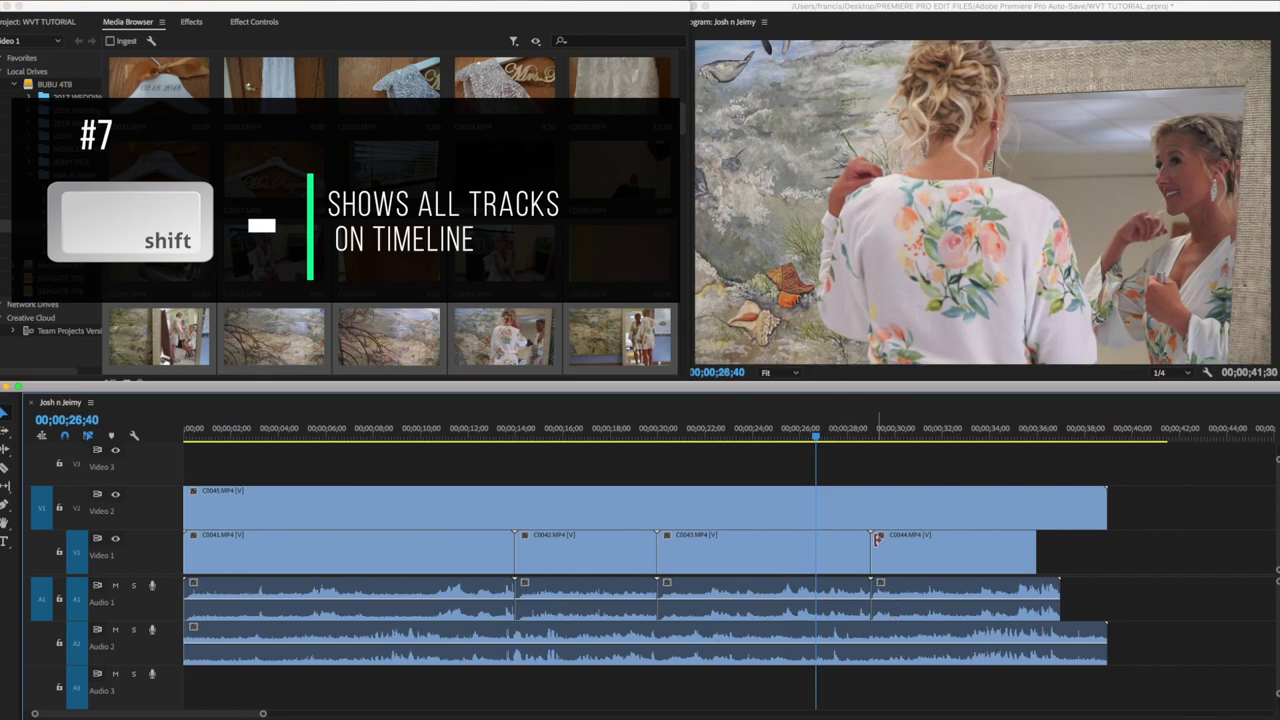
left_click(745, 437)
Move the playhead to around 00;00;17;24 and scroll through the timeline
left_click(796, 437)
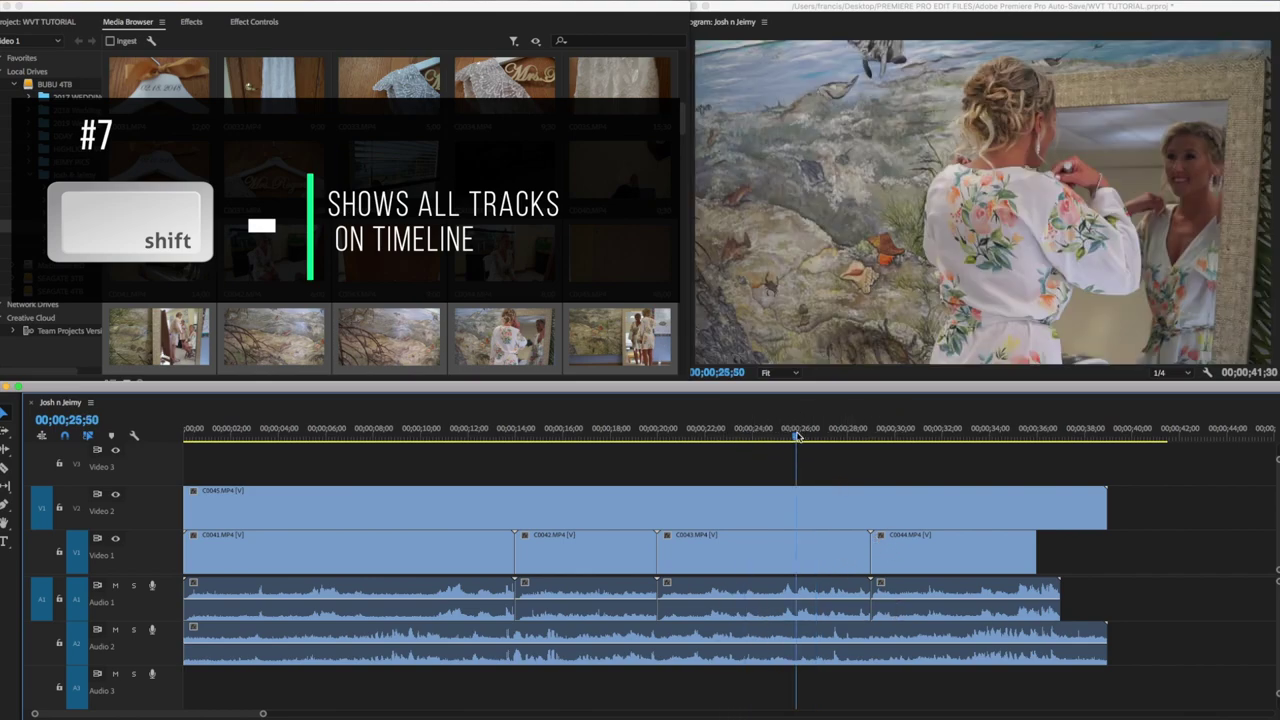
left_click(597, 437)
scroll(667, 490, "up", 3)
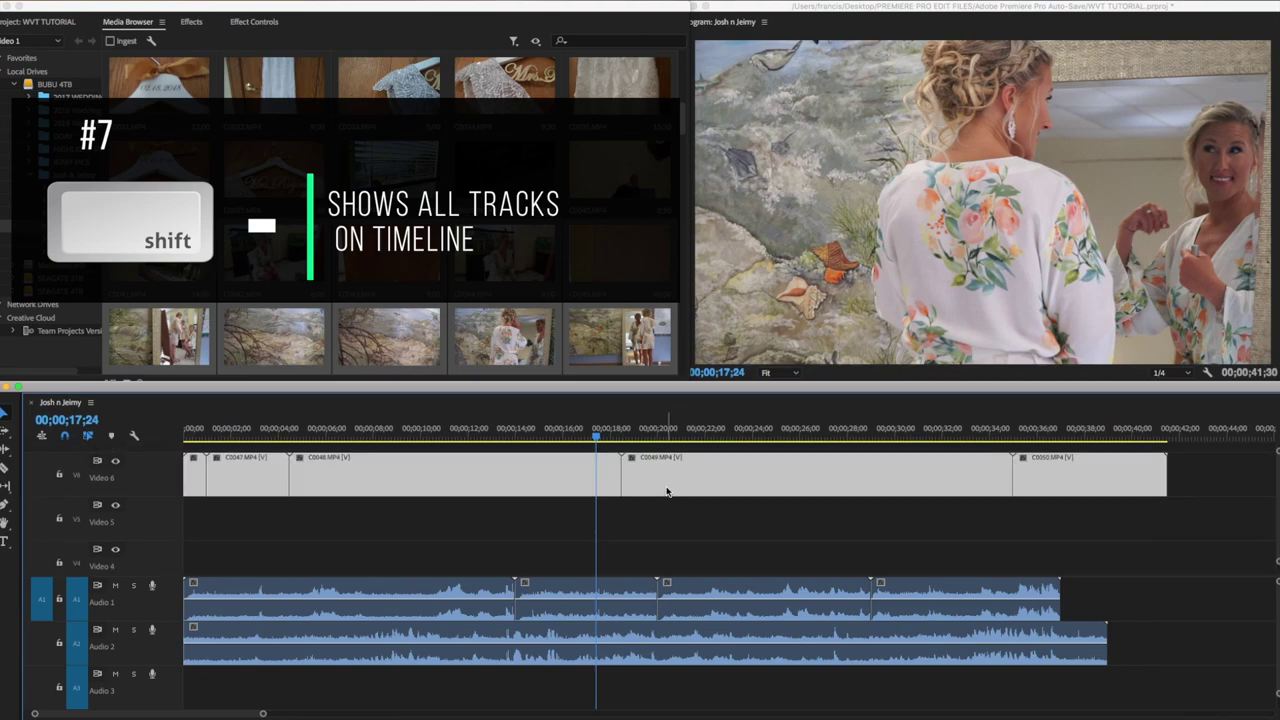
scroll(664, 505, "down", 2)
scroll(662, 510, "up", 2)
scroll(662, 506, "down", 2)
scroll(662, 504, "up", 2)
scroll(662, 504, "down", 2)
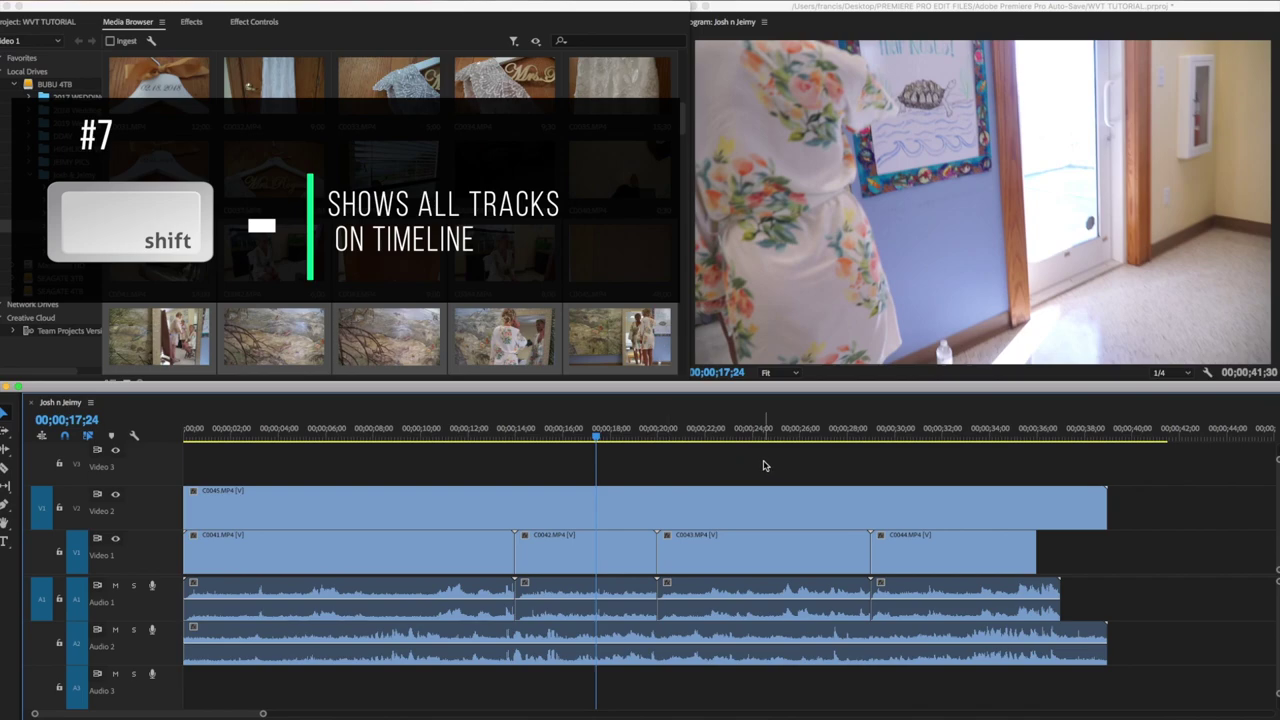
scroll(763, 462, "up", 2)
scroll(763, 460, "down", 2)
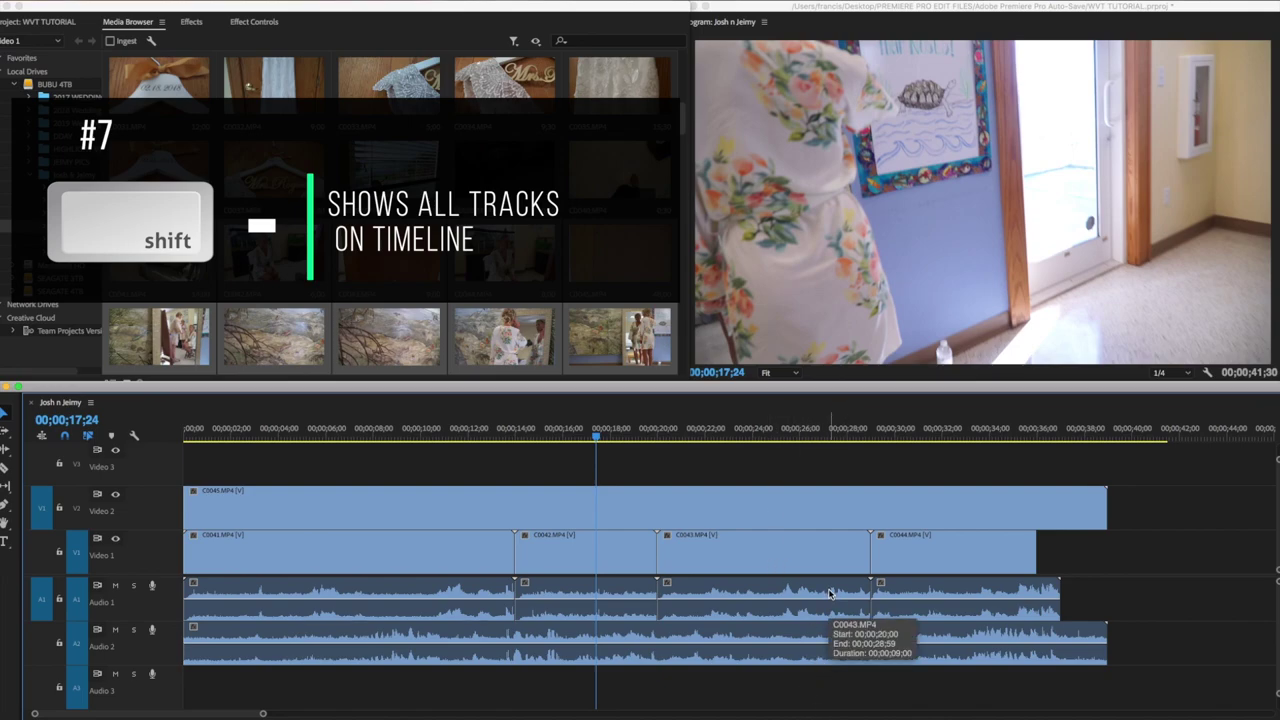
Toggle track heights, deselect the V6 and A6 clips, and return the playhead to 00;00;15;37
key("shift+minus")
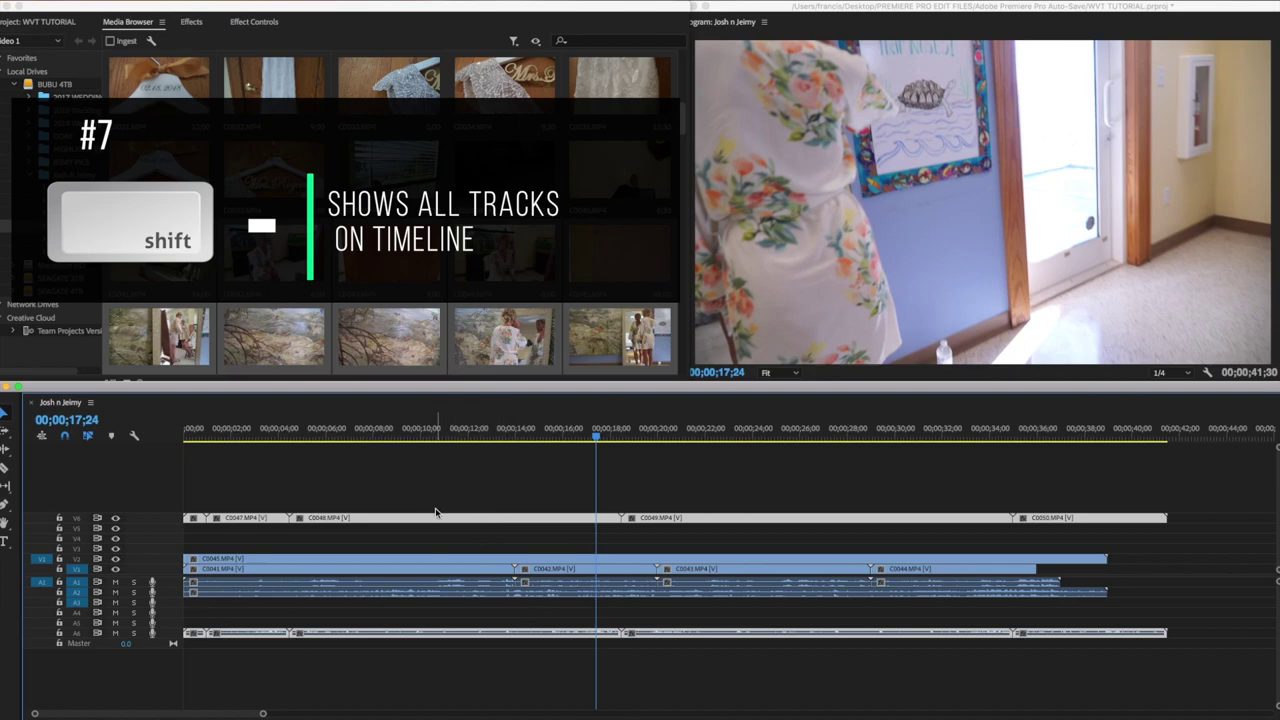
key("shift+equal")
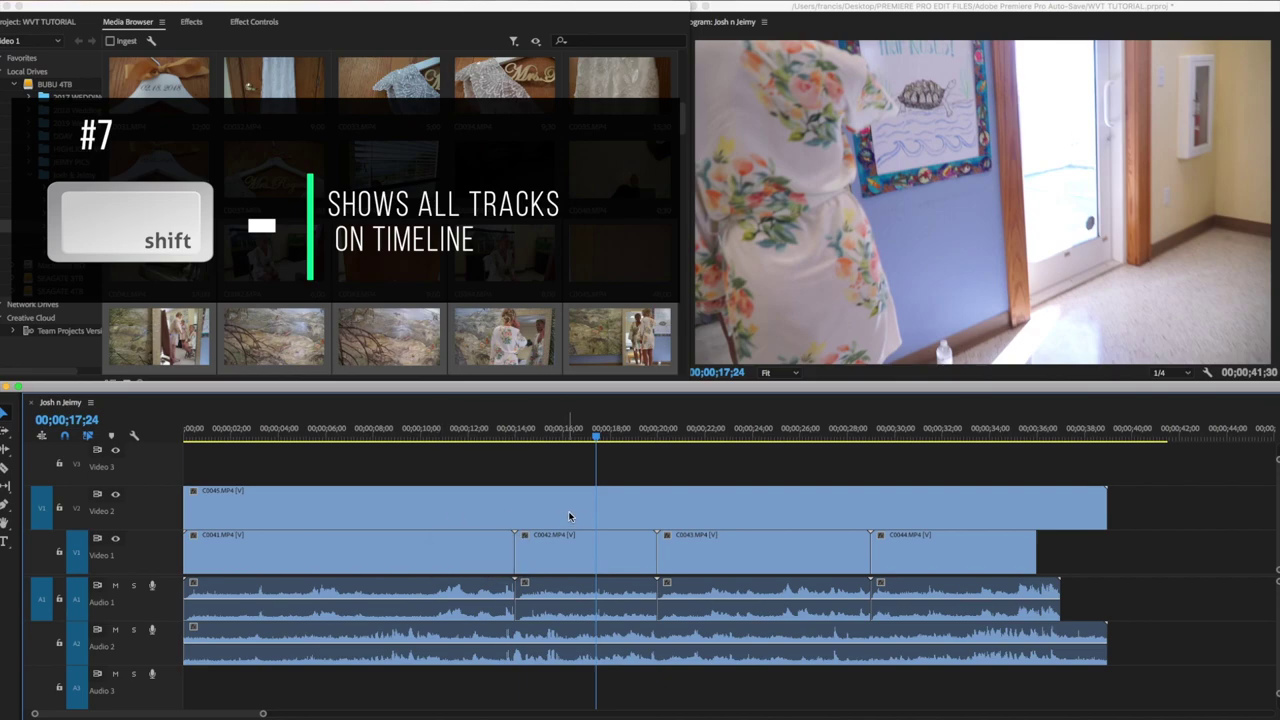
left_click(580, 437)
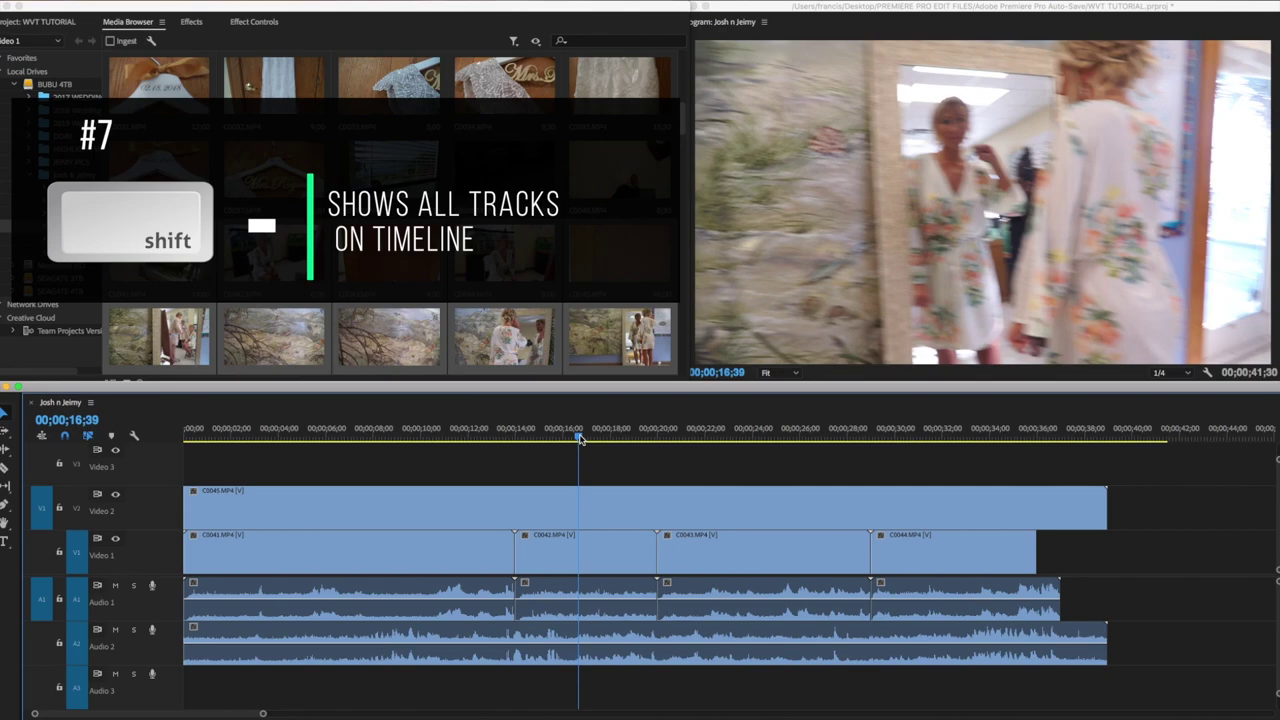
key("shift+minus")
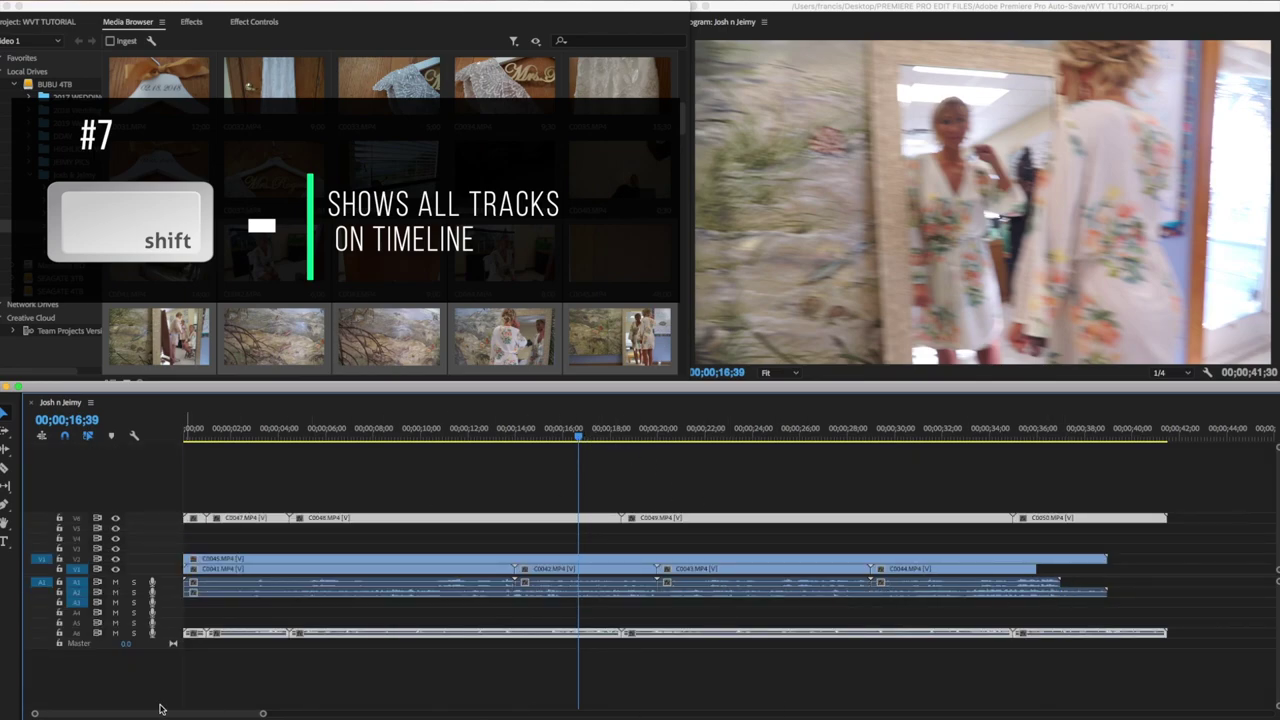
left_click(631, 504)
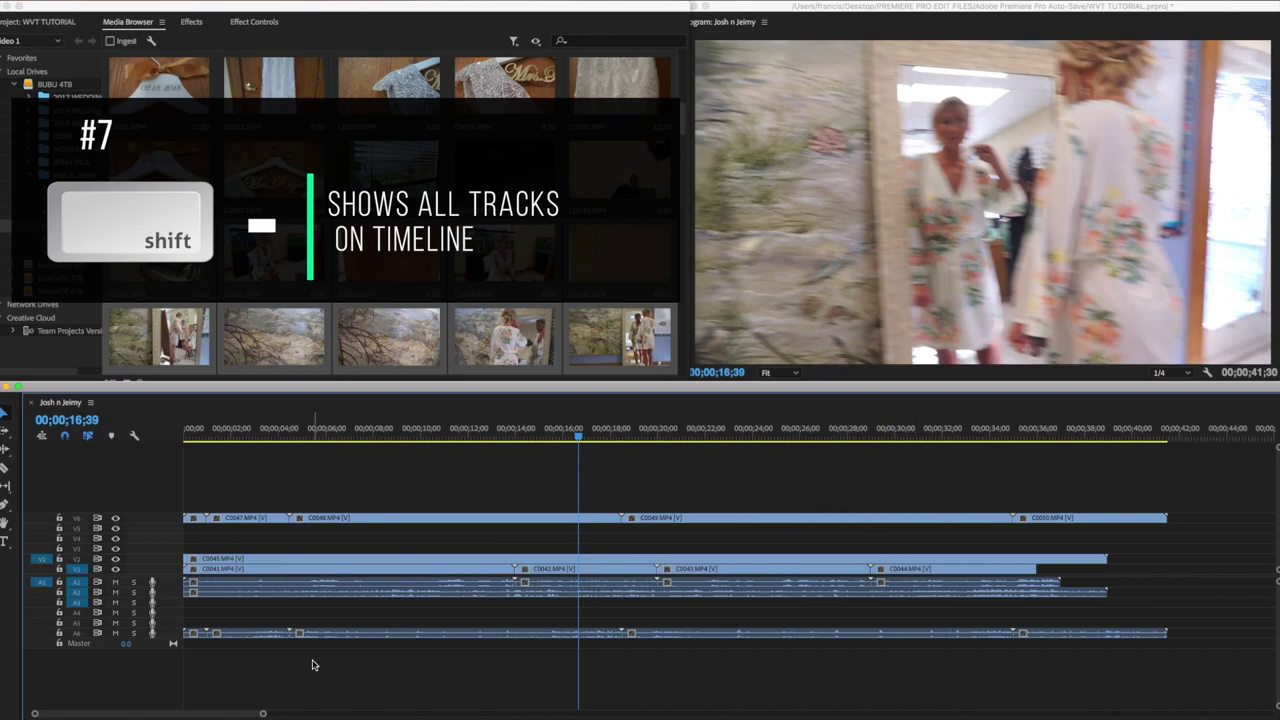
key("shift+equal")
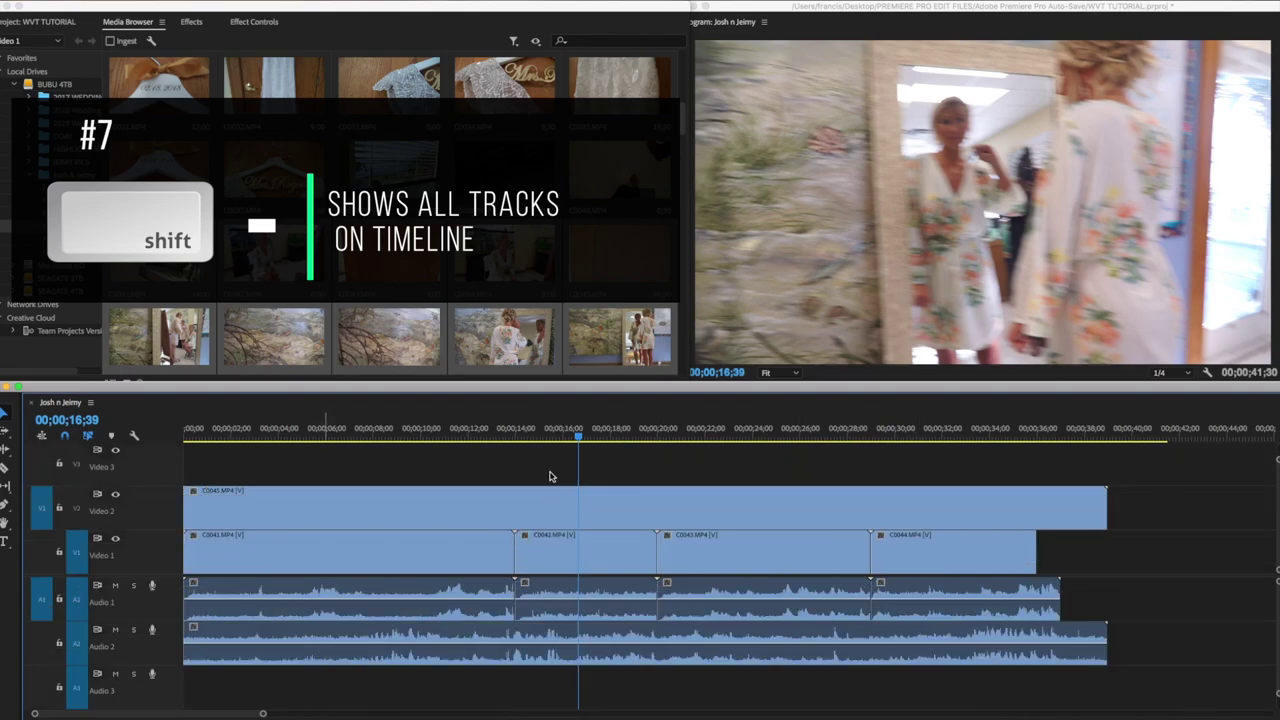
left_click(554, 436)
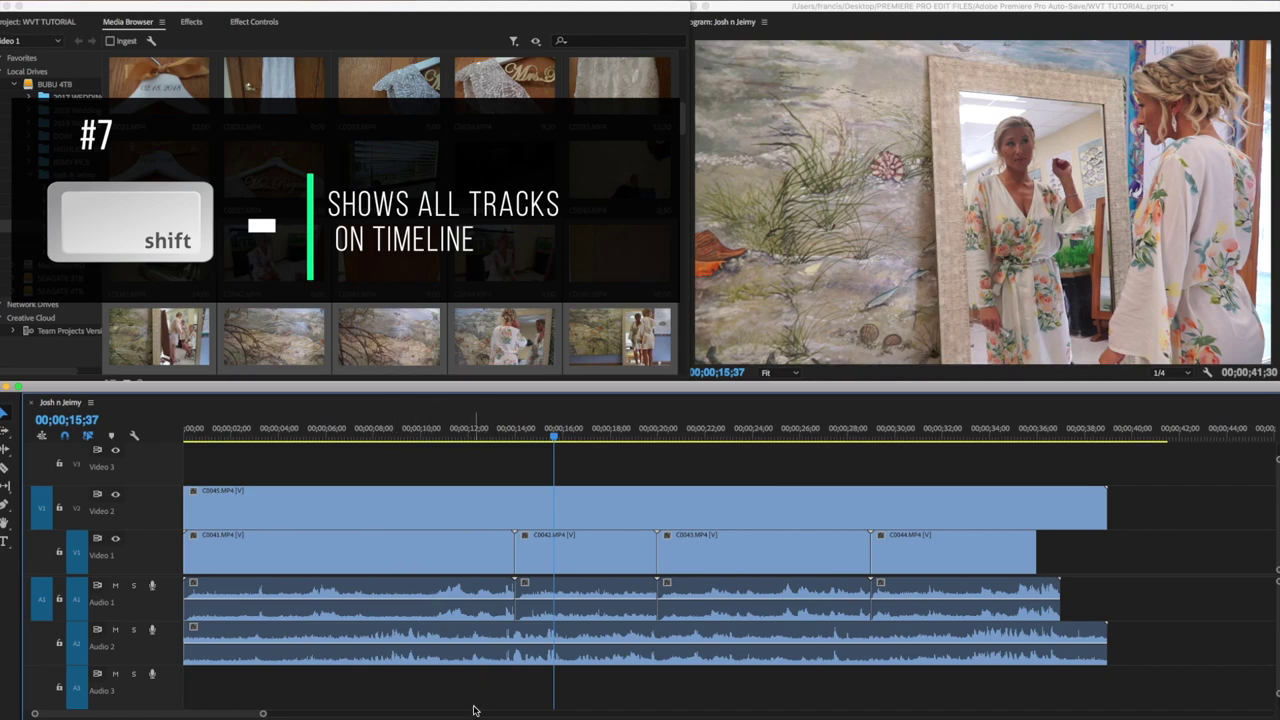
Zoom the timeline out and back, collapse all tracks, and fit the sequence
key("minus")
key("equal")
left_click_drag(263, 714, 183, 710)
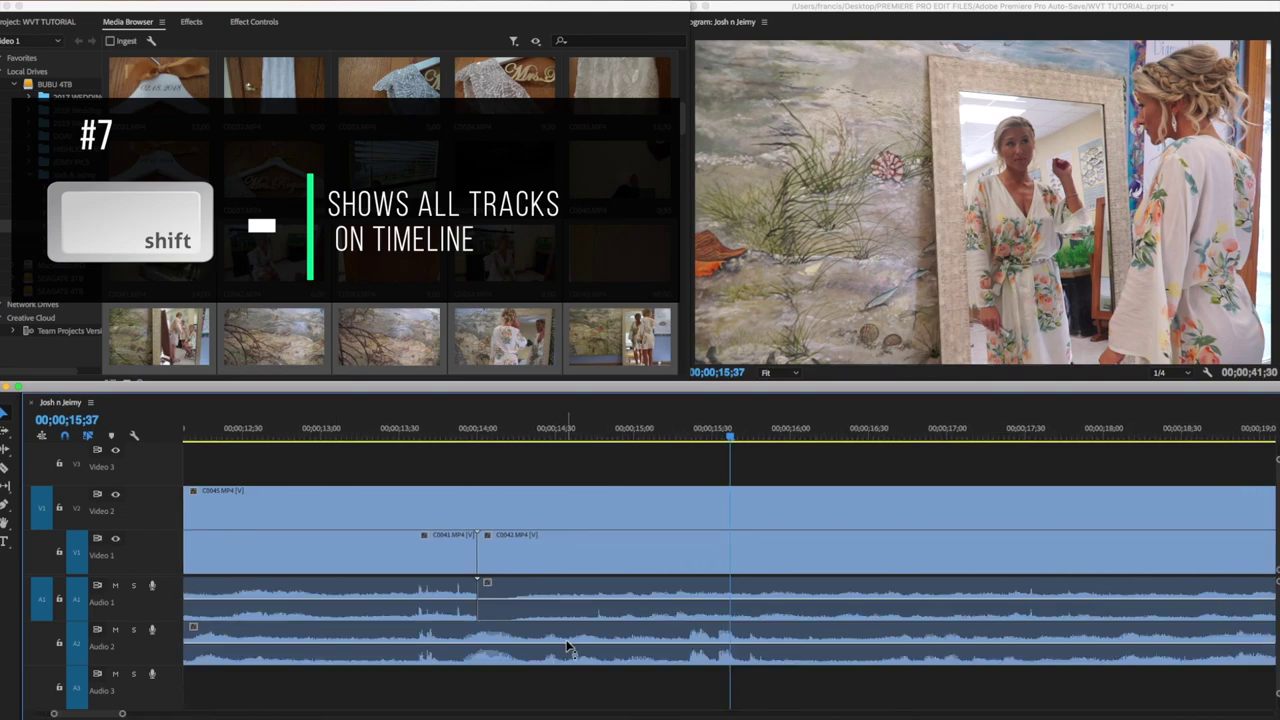
key("shift+minus")
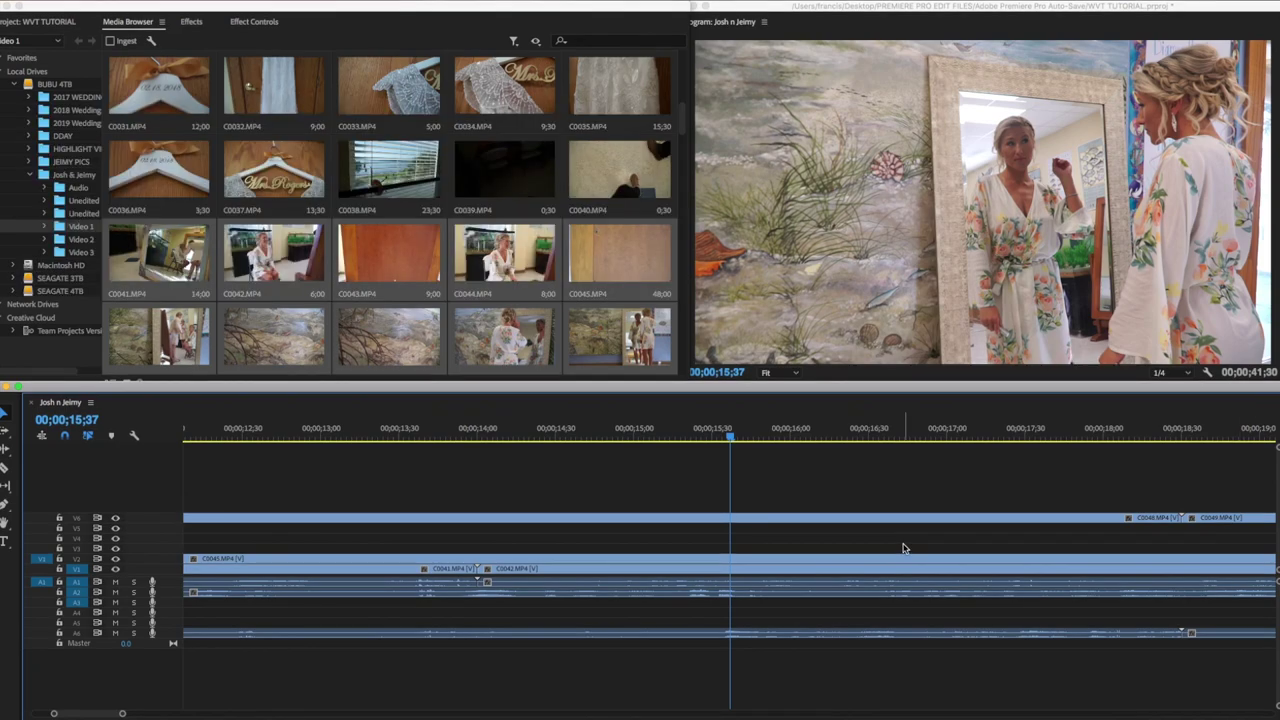
key("backslash")
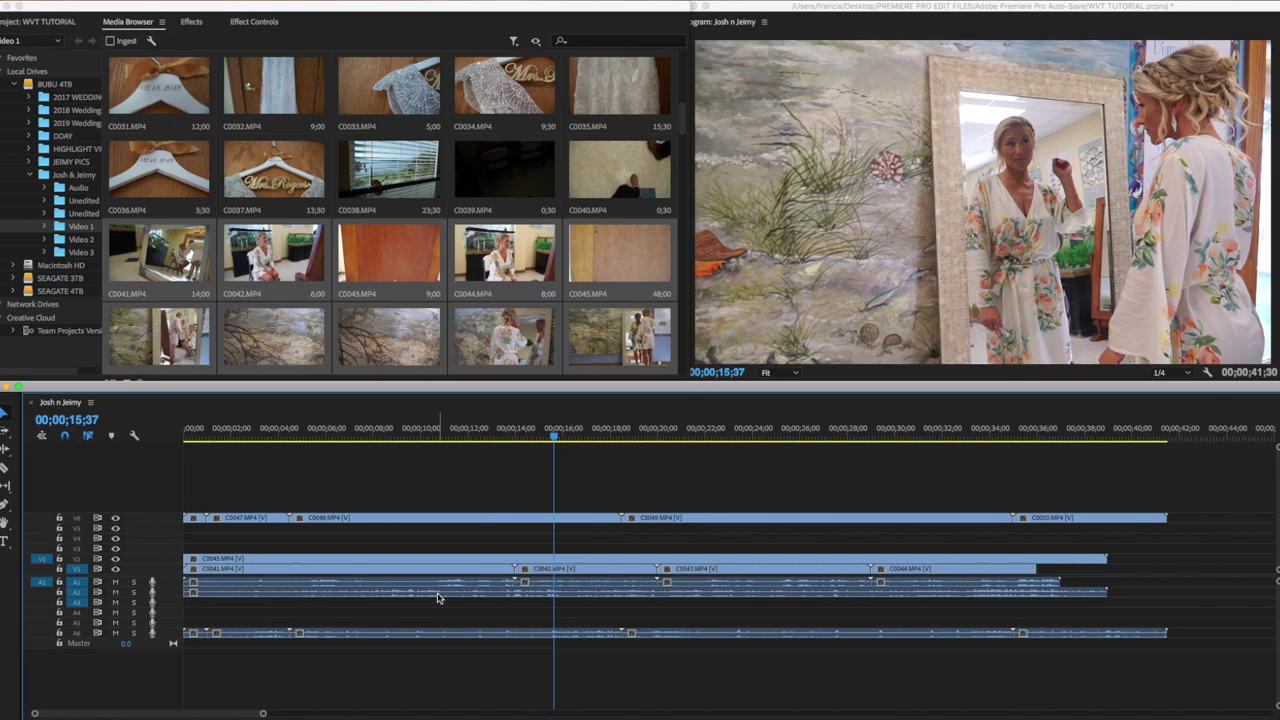
Zoom in, expand the tracks, and scrub the footage, leaving the playhead at 00;00;15;37
key("equal")
key("equal")
key("equal")
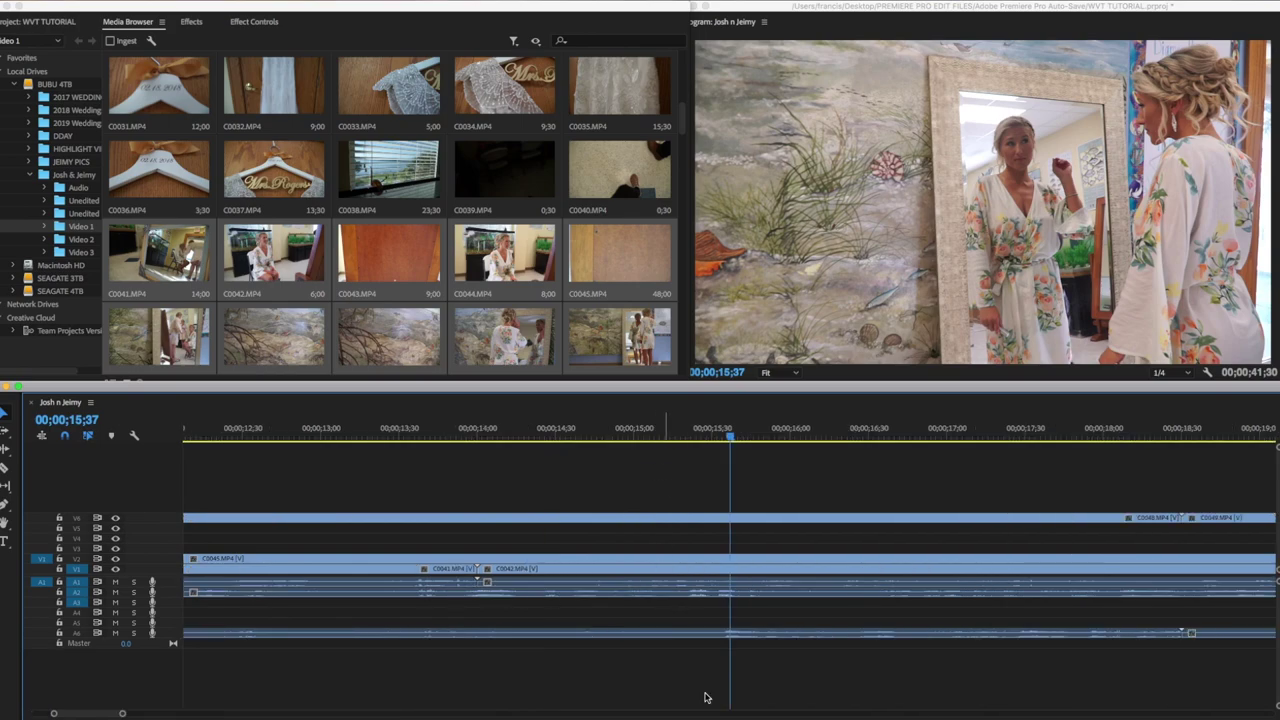
key("shift+equal")
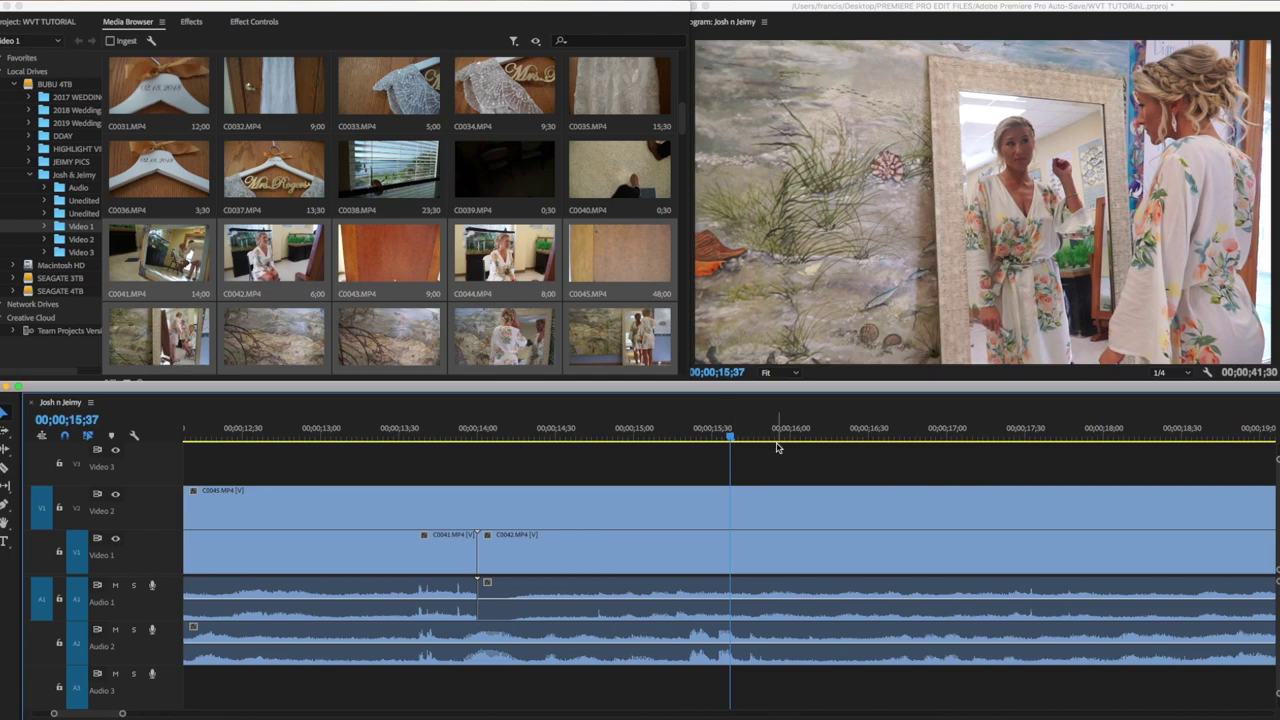
left_click(672, 428)
left_click_drag(975, 432, 762, 432)
left_click(1075, 432)
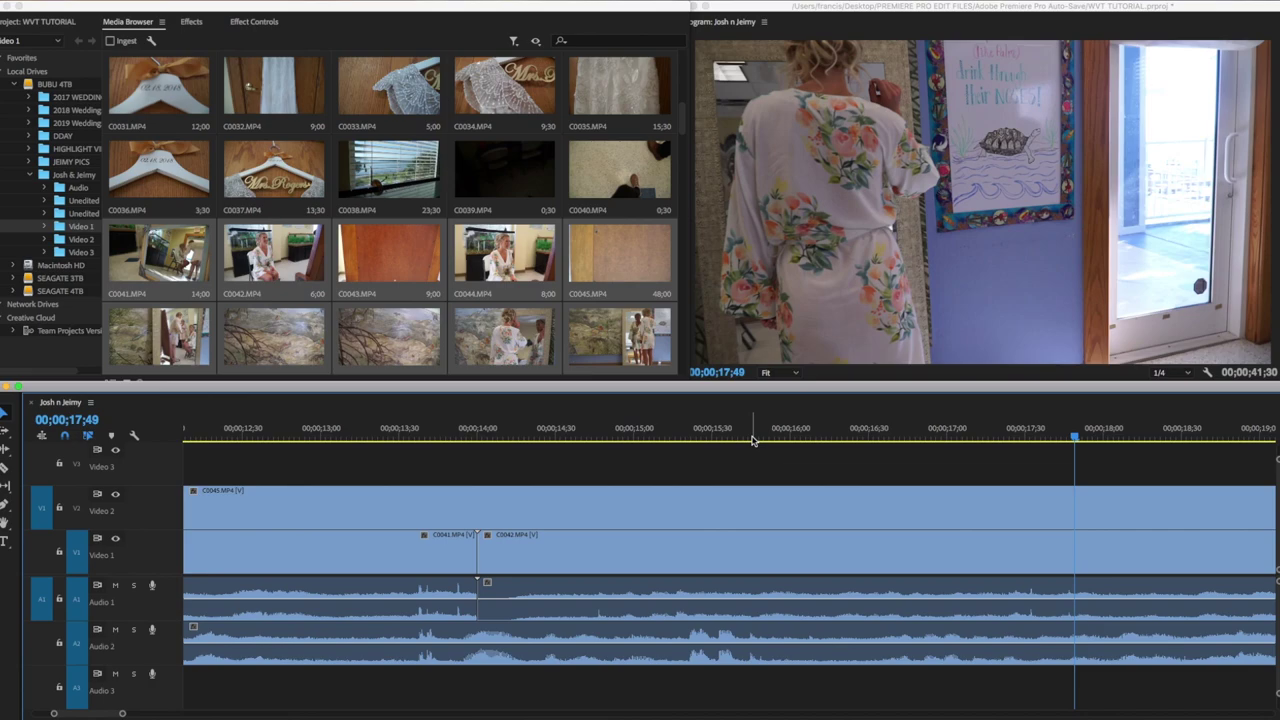
left_click(753, 437)
Zoom out to show all clips and collapse the tracks so every track fits
left_click_drag(122, 713, 288, 712)
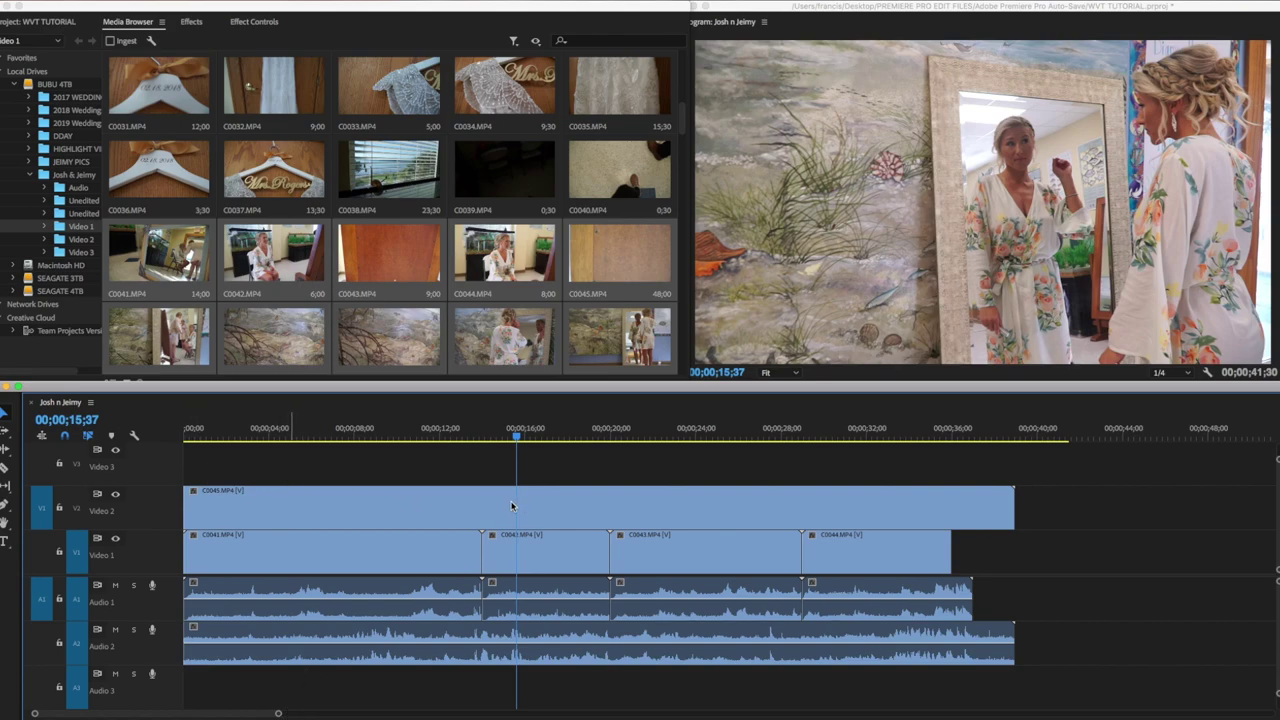
scroll(508, 508, "up", 2)
scroll(504, 513, "down", 2)
scroll(502, 515, "up", 2)
scroll(503, 516, "down", 2)
scroll(503, 514, "up", 2)
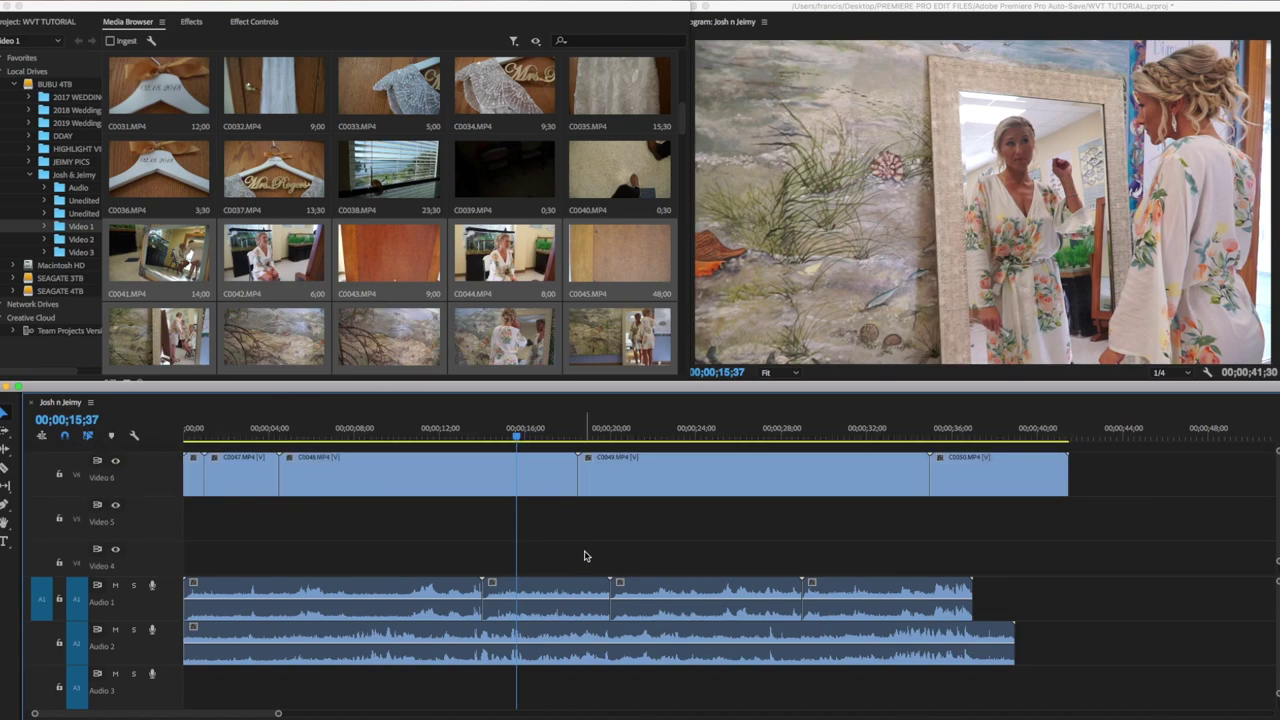
key("shift+minus")
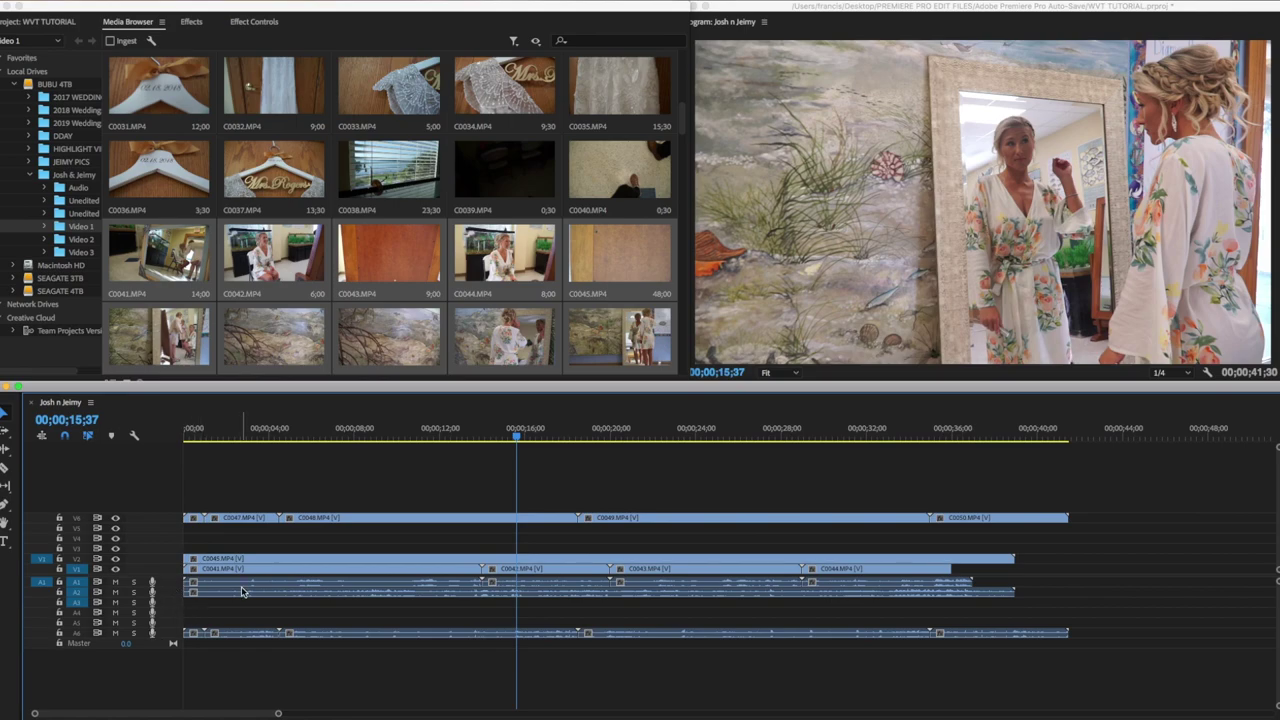
Select clips on every track, razor-cut them at 00;00;15;37, then undo the cut
left_click_drag(538, 500, 526, 571)
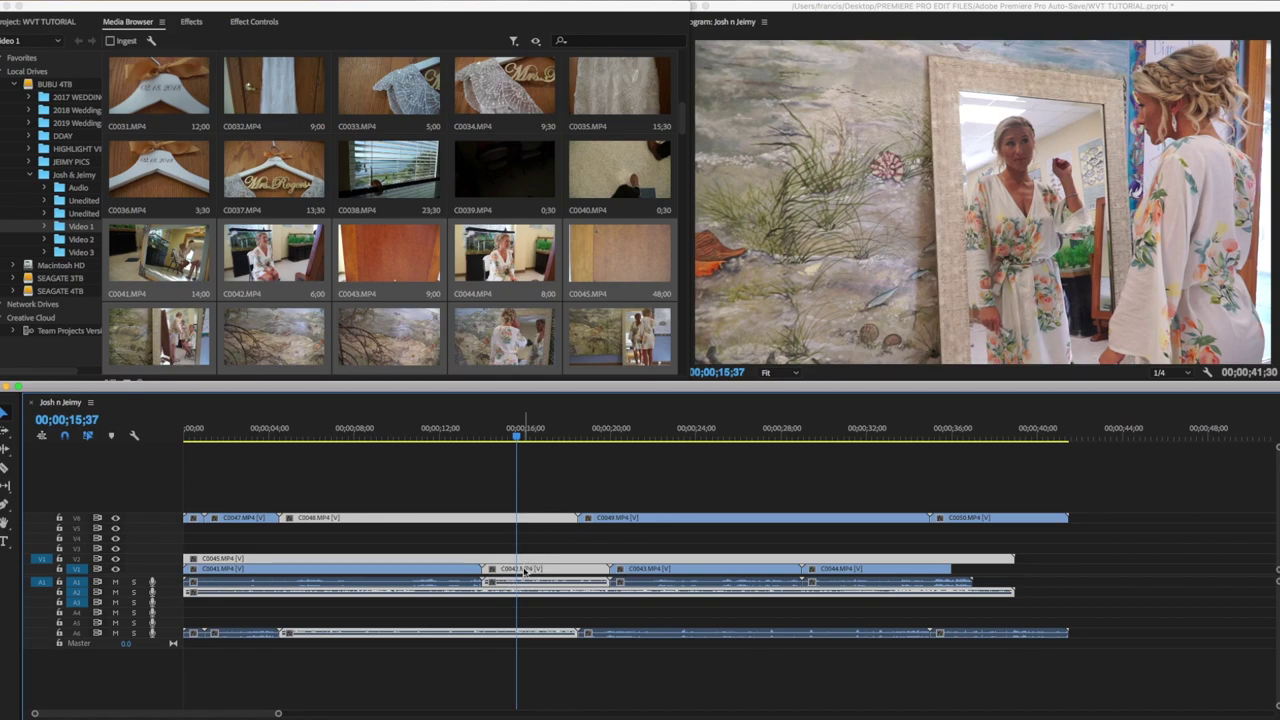
key("c")
left_click(517, 518, "shift")
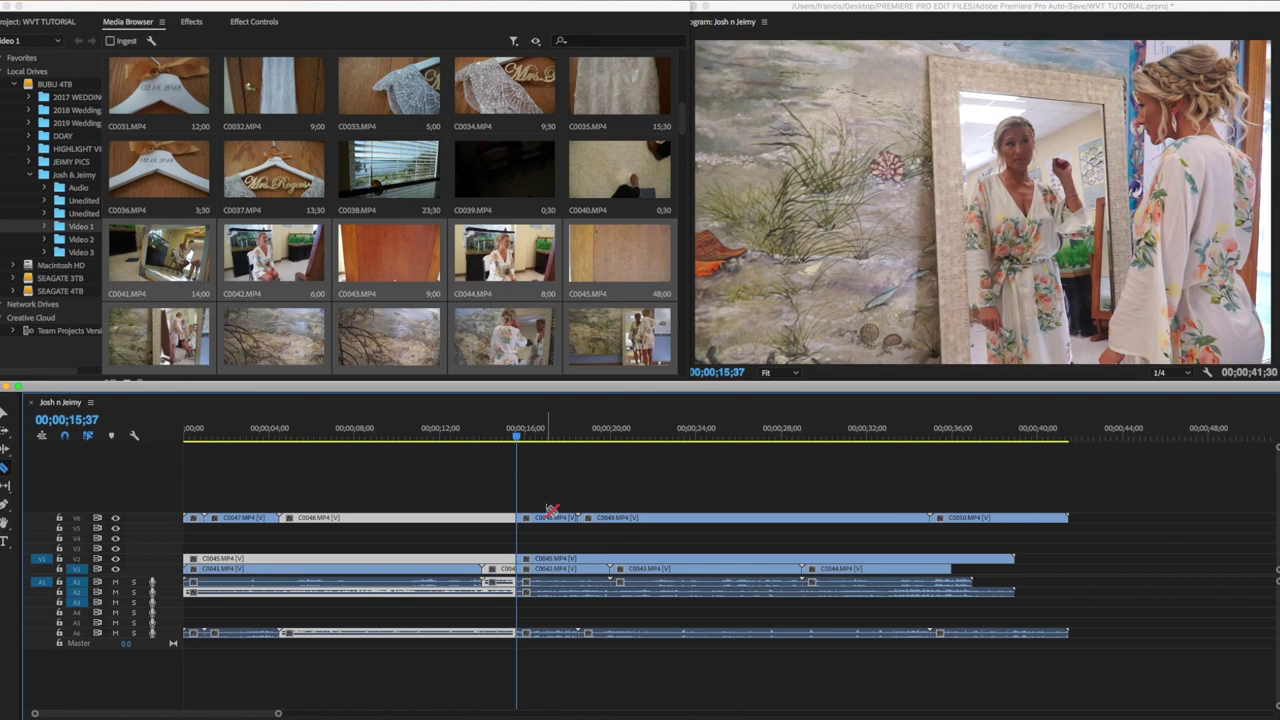
key("super+z")
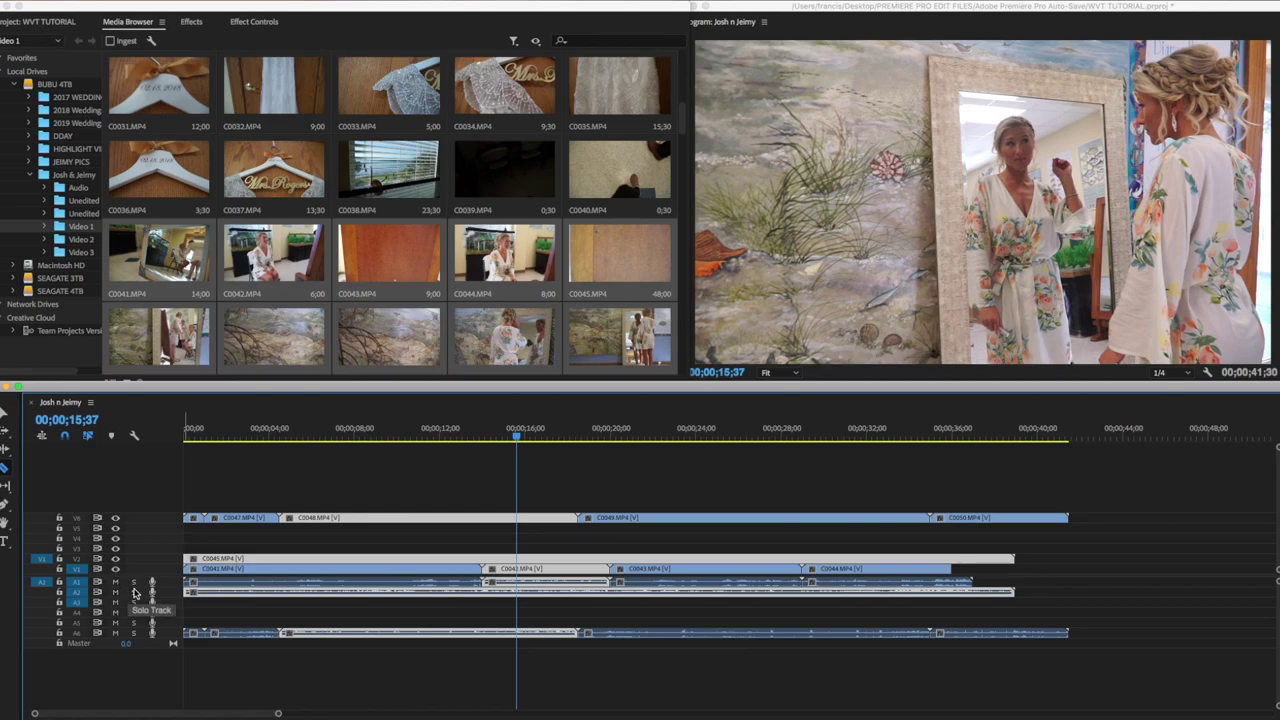
Lock audio tracks A1, A2 and A6 and razor-cut only the video clips at 00;00;15;37
left_click(59, 582)
left_click(59, 592)
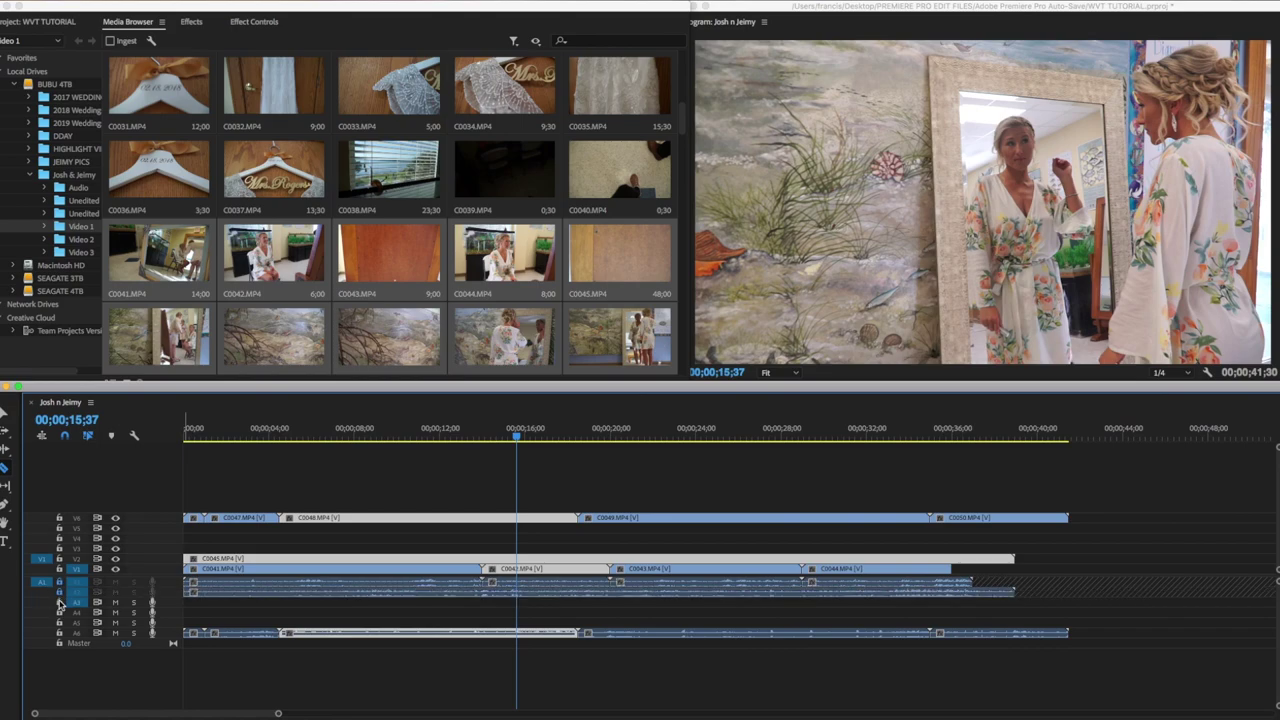
left_click(59, 633)
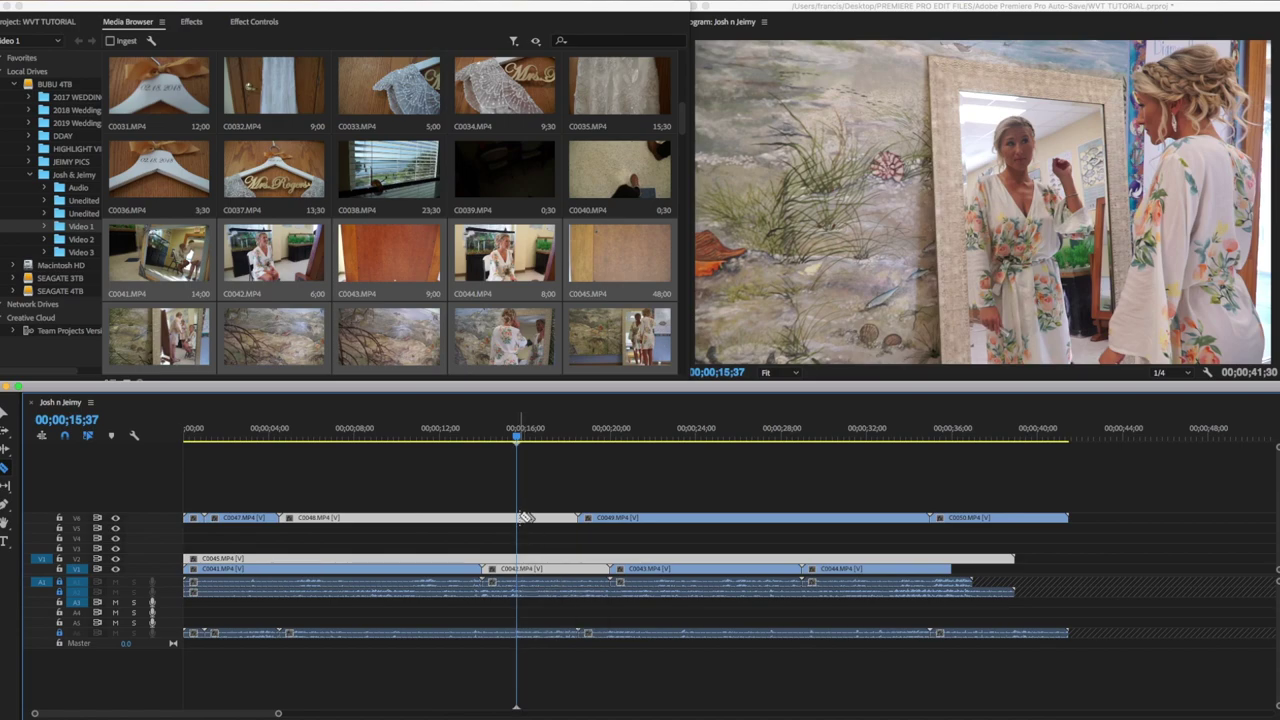
left_click(520, 518, "shift")
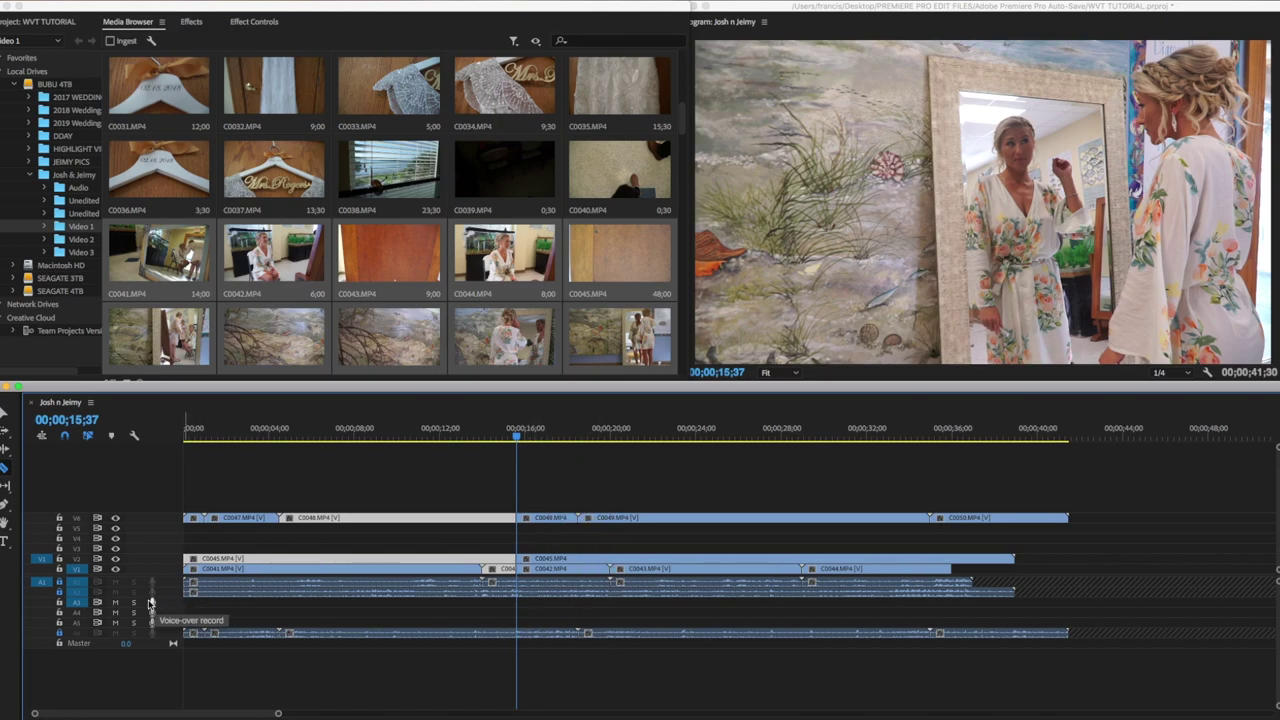
Unlock A1, A2 and A6 and swap the selection to the clips before the cut
left_click(59, 586)
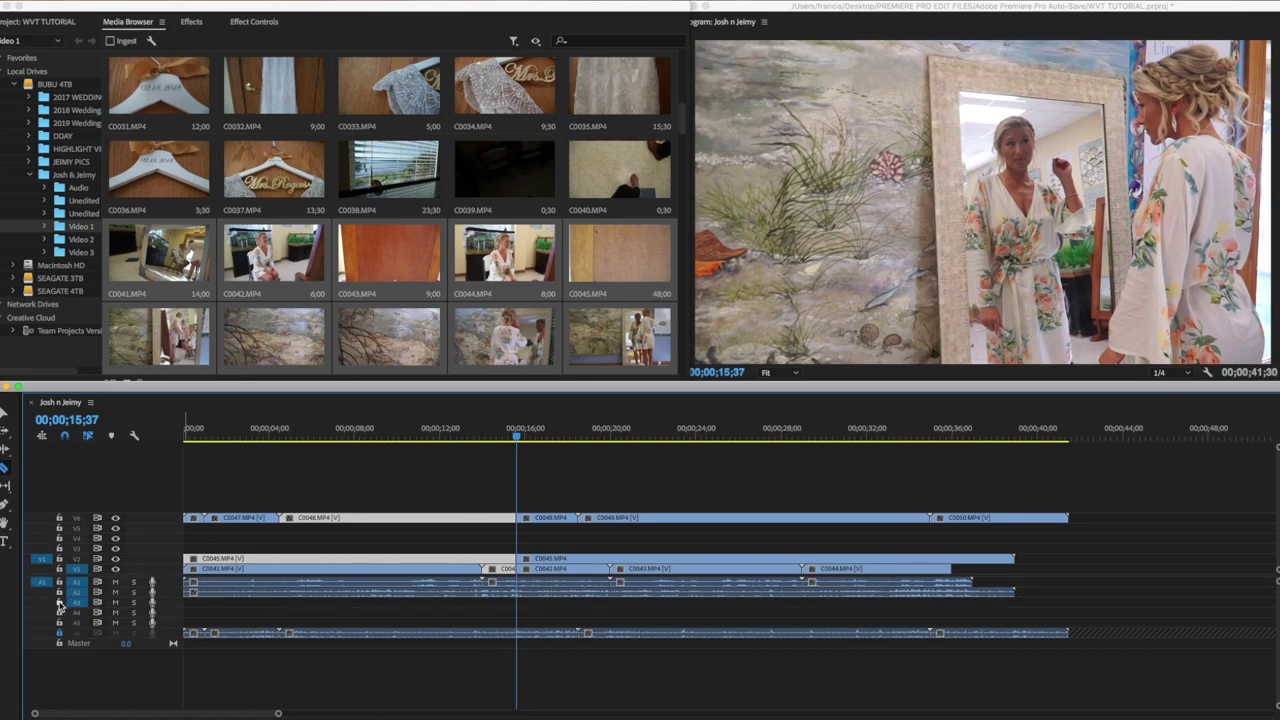
left_click(59, 636)
key("ctrl+z")
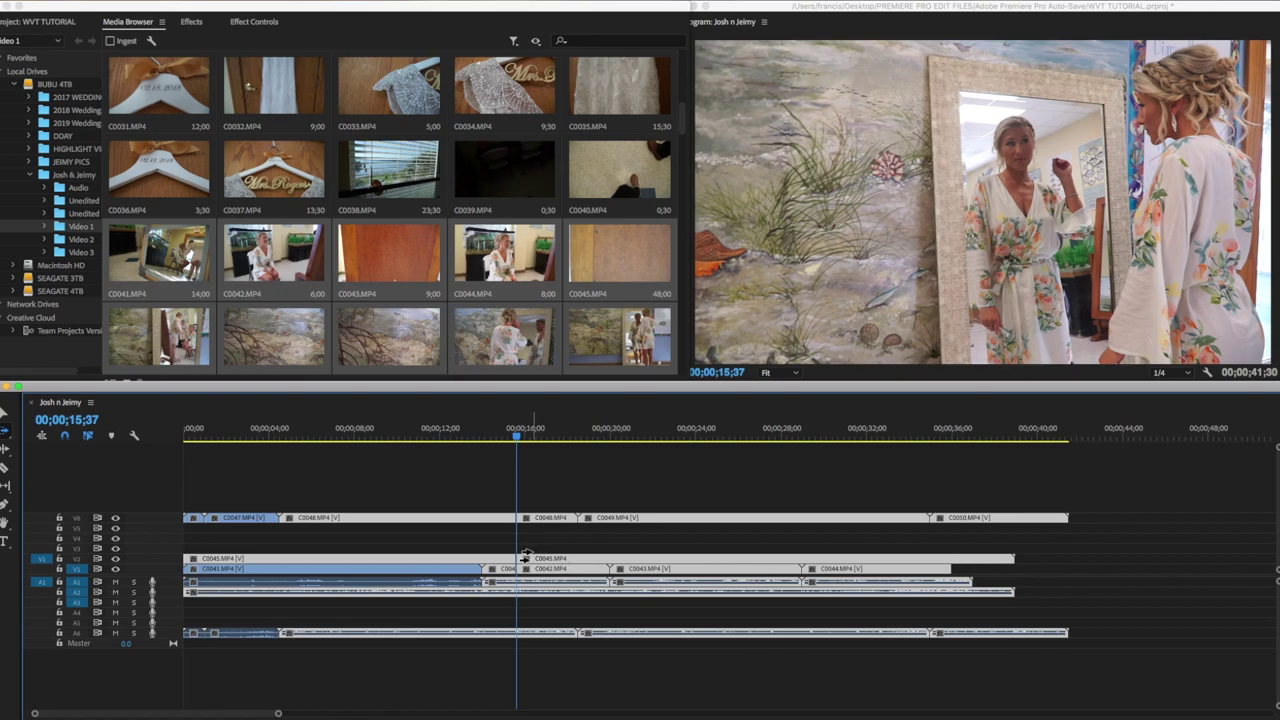
Cut every track at about 00;00;17;04 and push later clips right with Track Select Forward
key("c")
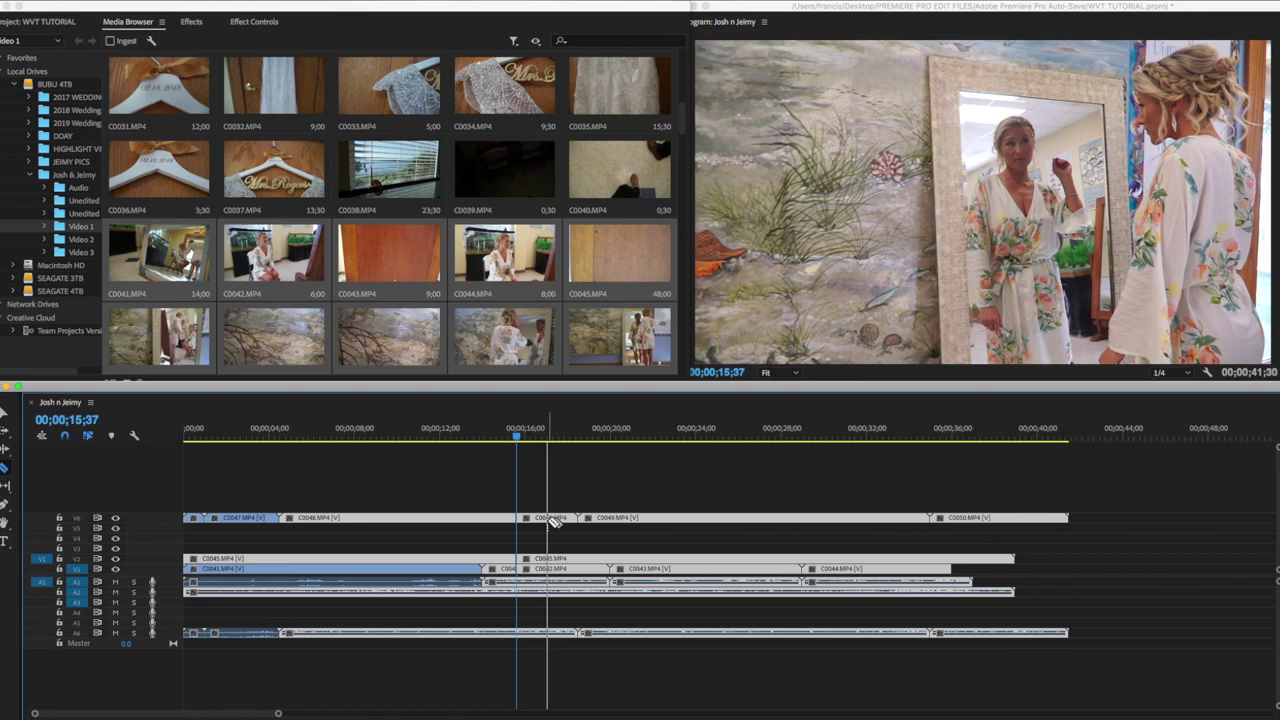
left_click(548, 518, "shift")
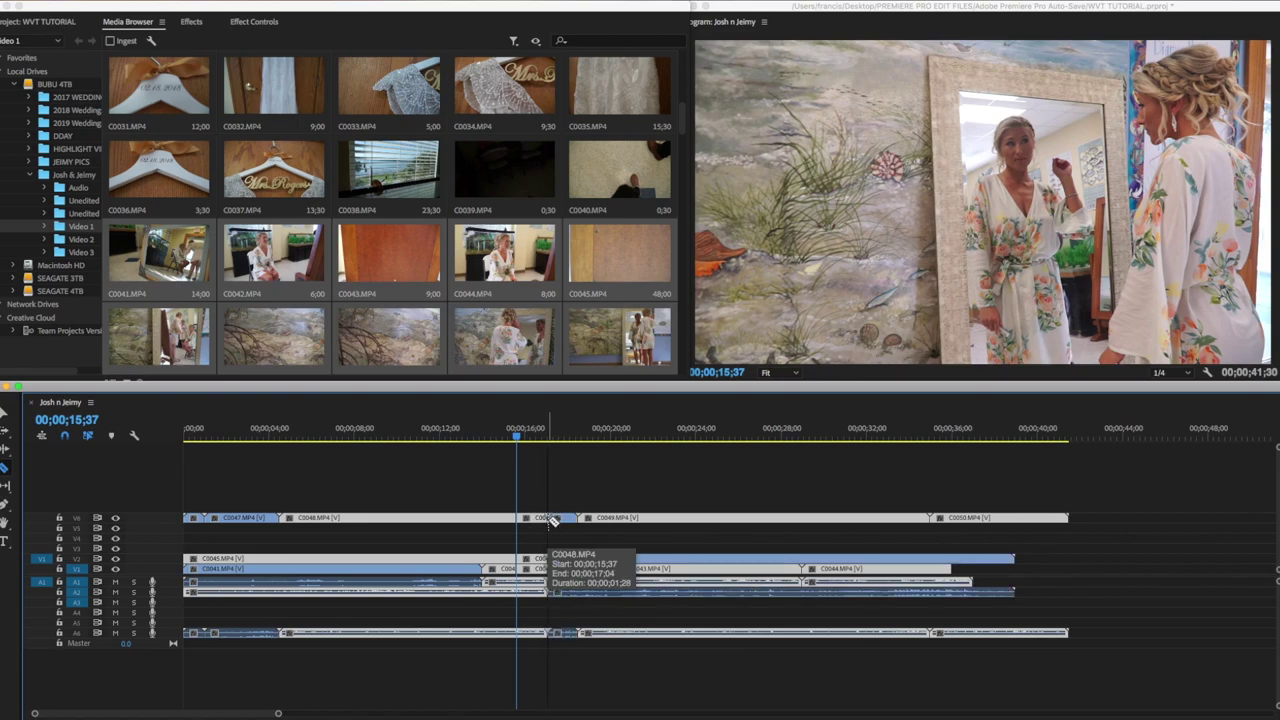
key("a")
left_click_drag(557, 520, 747, 553)
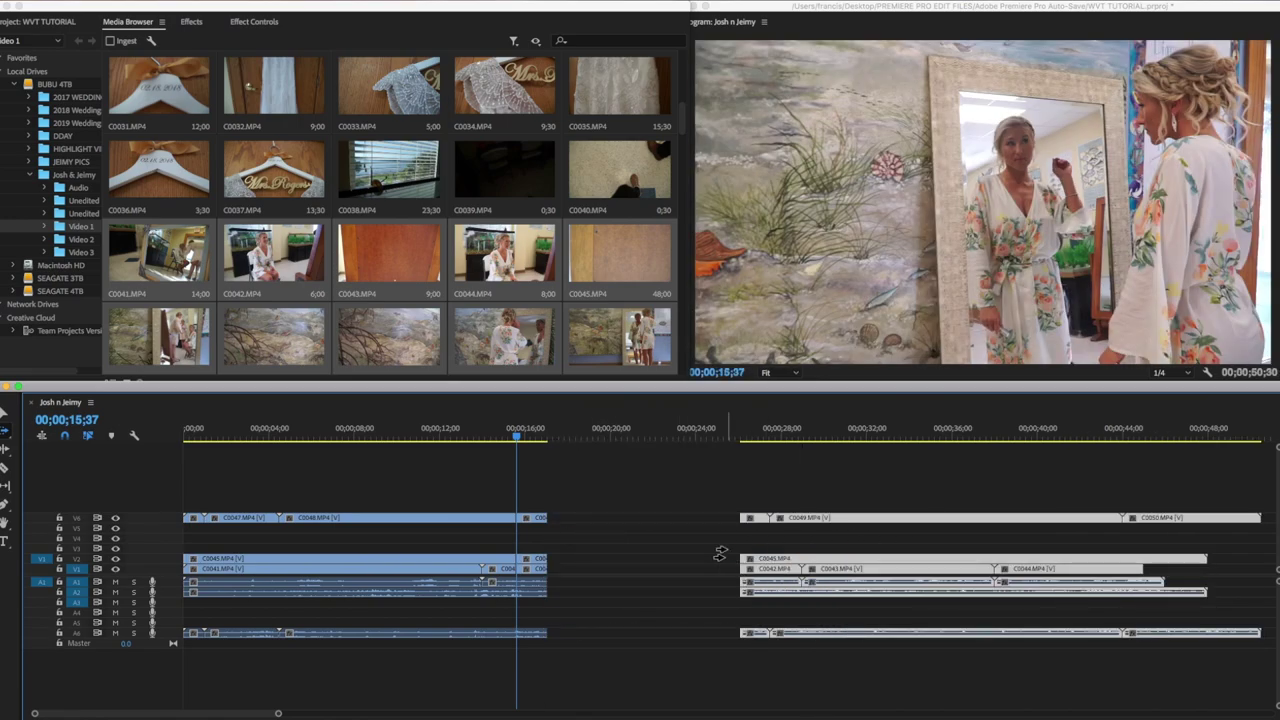
Reposition the later clips: shift them 4 seconds right, undo, then pull them 7 seconds left
left_click(490, 540)
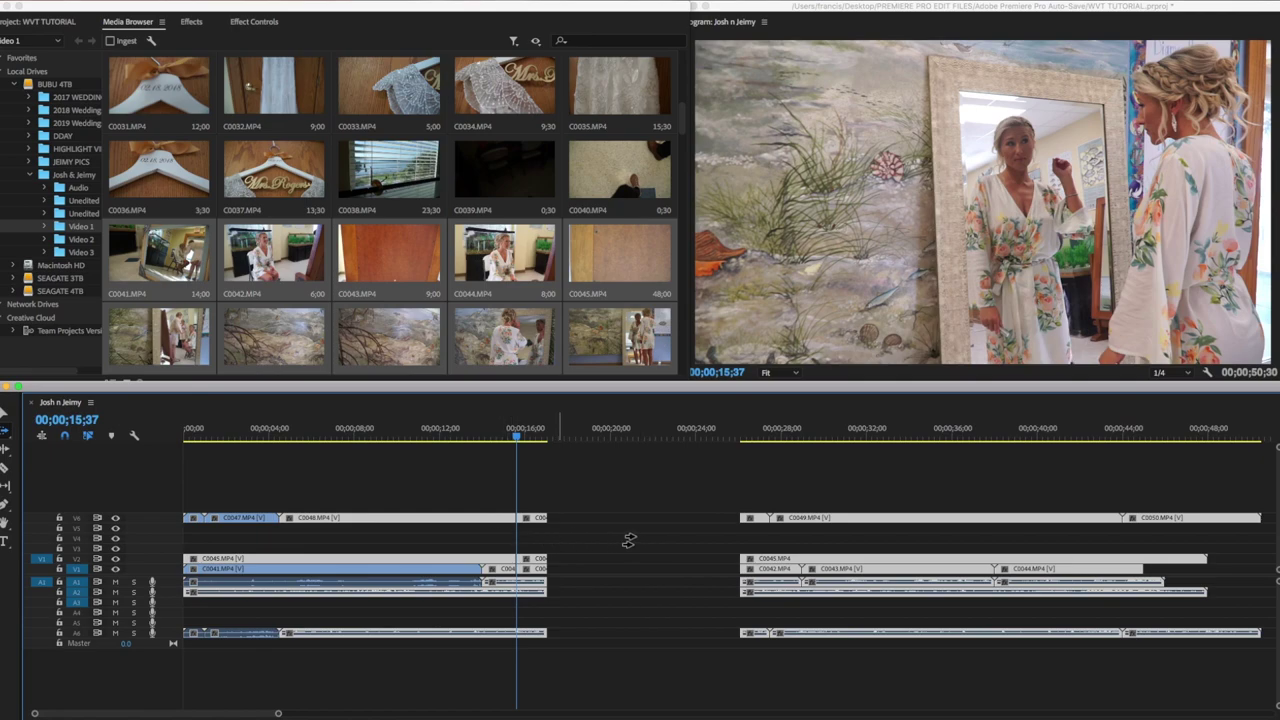
left_click_drag(778, 547, 852, 558)
key("super+z")
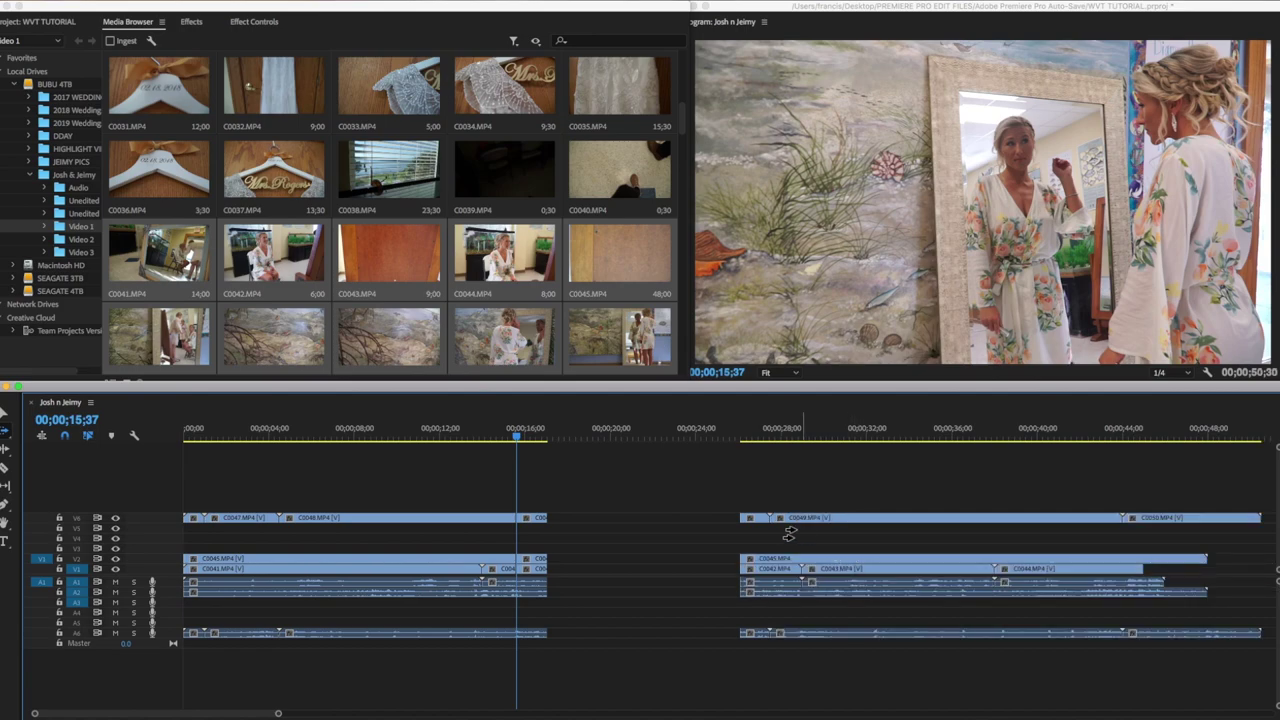
left_click_drag(760, 522, 710, 521)
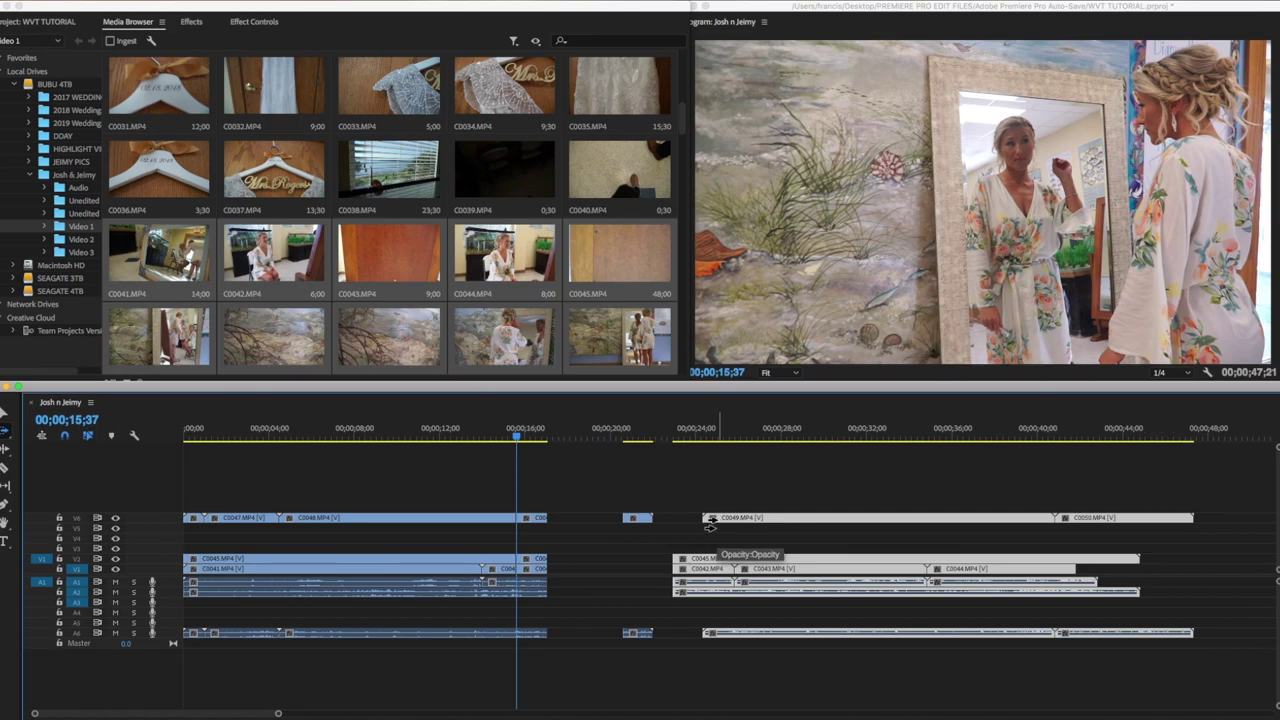